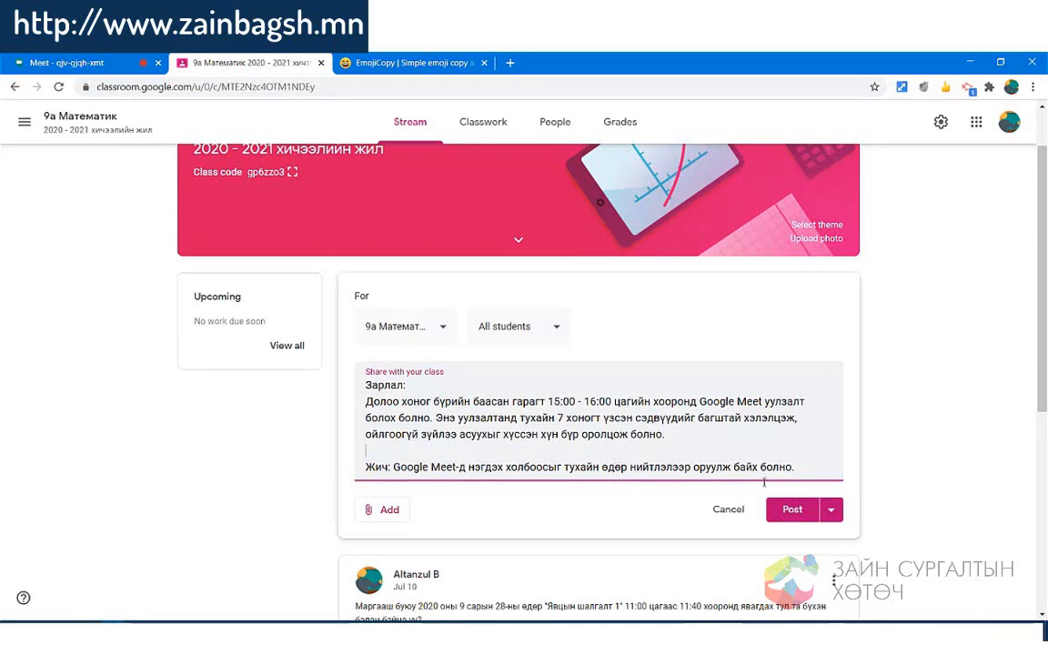
- Switch to EmojiCopy, add a red pushpin emoji beside the single calendar emoji and copy both
left_click(371, 61)
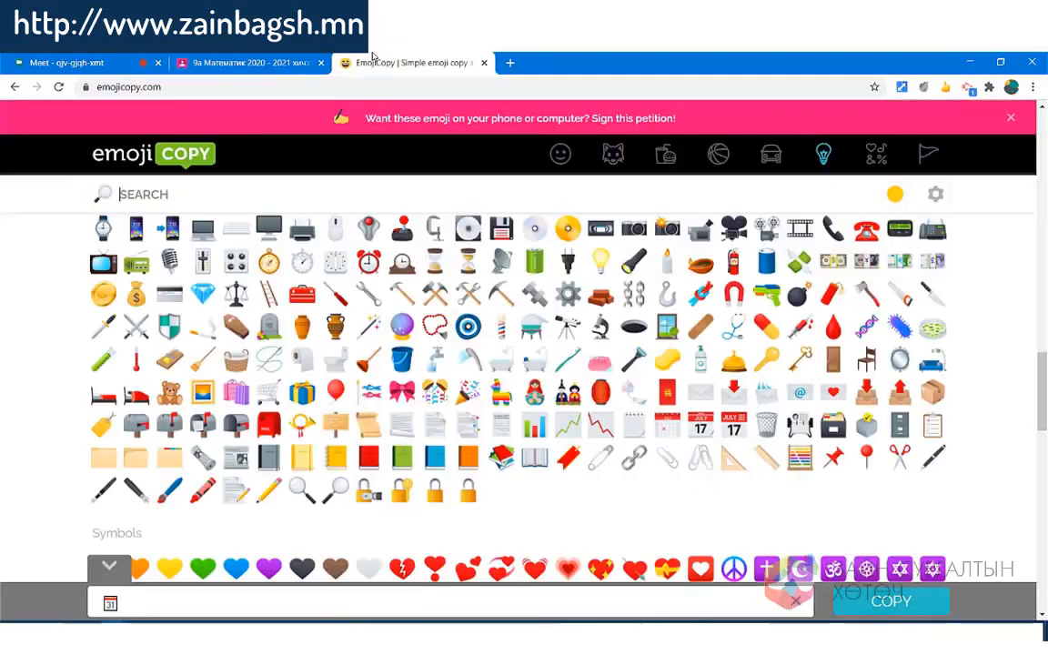
left_click(703, 431)
left_click(390, 601)
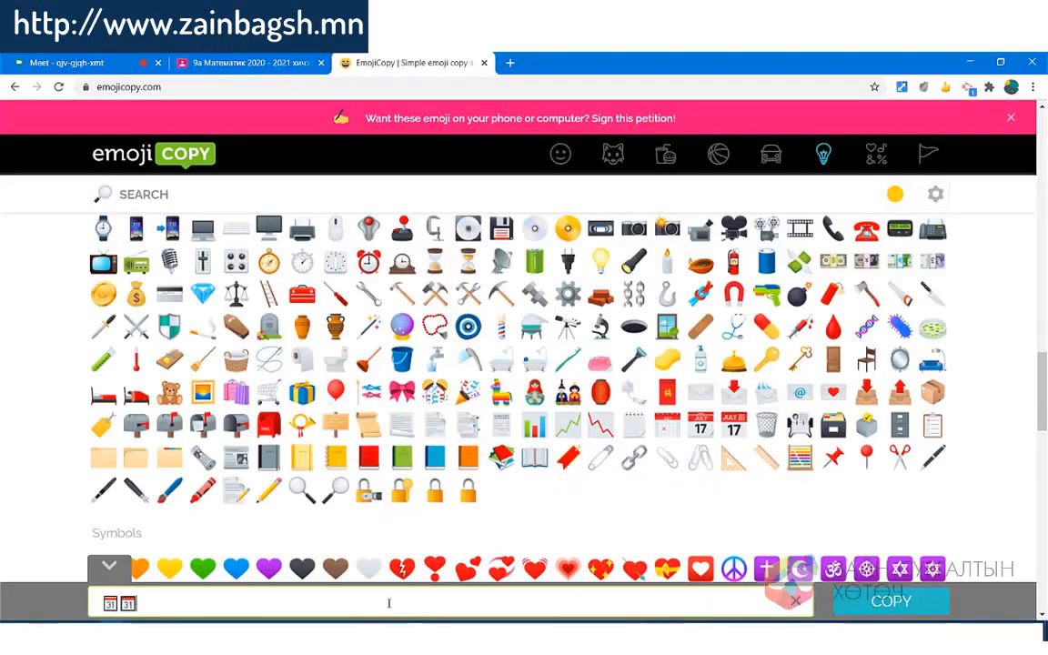
key("BackSpace")
left_click(837, 464)
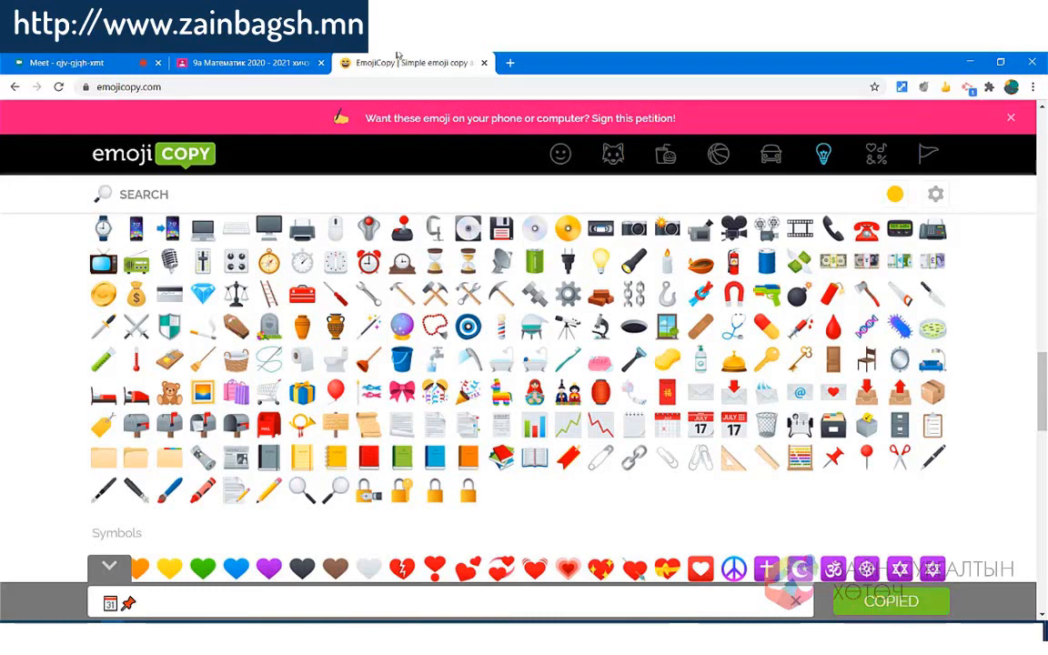
- Insert the copied emojis in the Classroom announcement, keeping the pushpin before "Зарлал:" and the calendar before "Жич:"
left_click(254, 61)
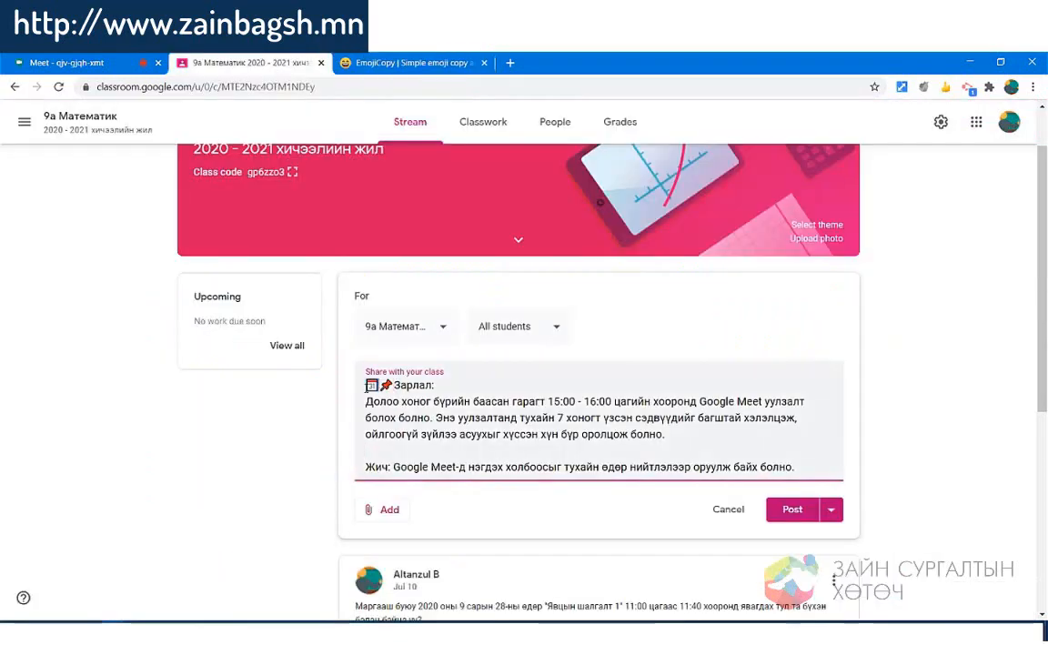
left_click(366, 386)
key("Delete")
left_click(367, 467)
type("📅")
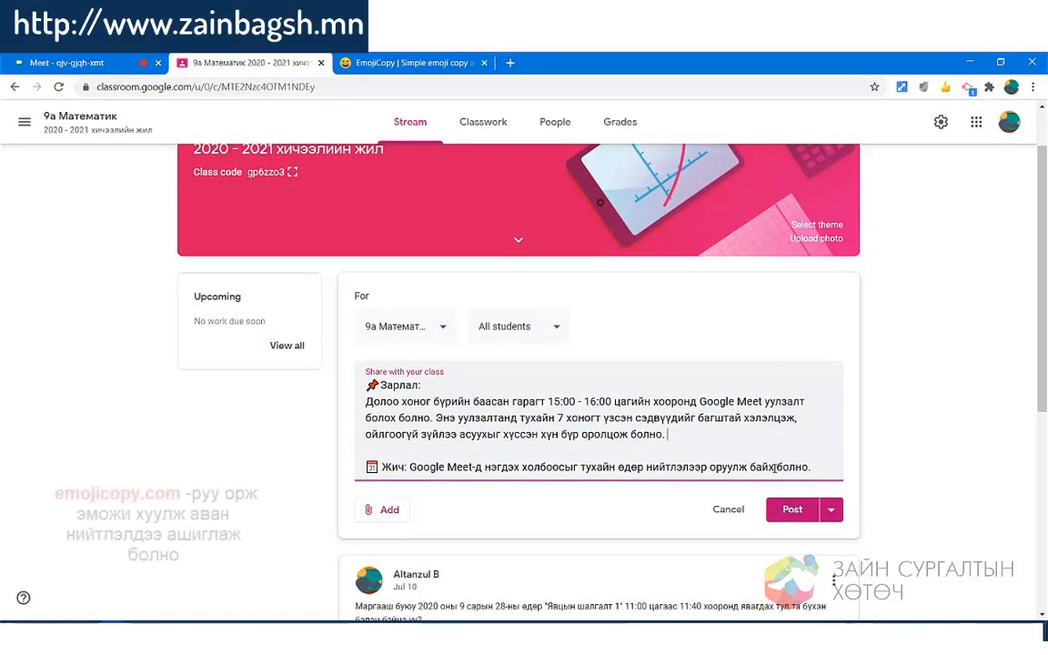
- On EmojiCopy, replace the collected emojis with two people emojis, one raising a hand and one with arms up, and copy them
key("ctrl+Tab")
scroll(583, 371, "up", 15)
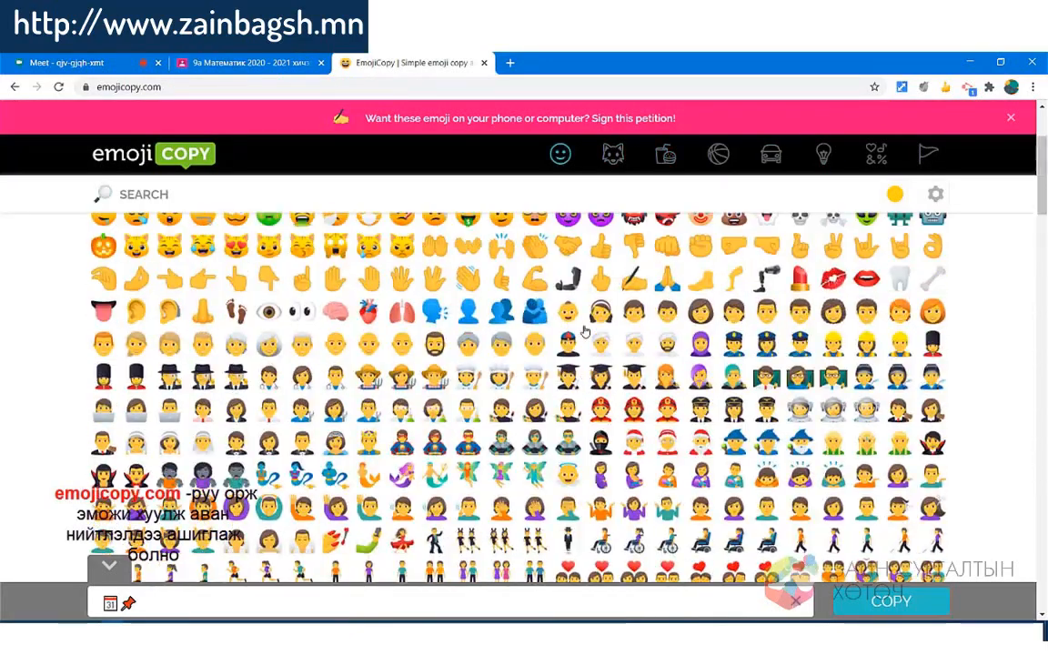
scroll(584, 333, "down", 3)
left_click(339, 399)
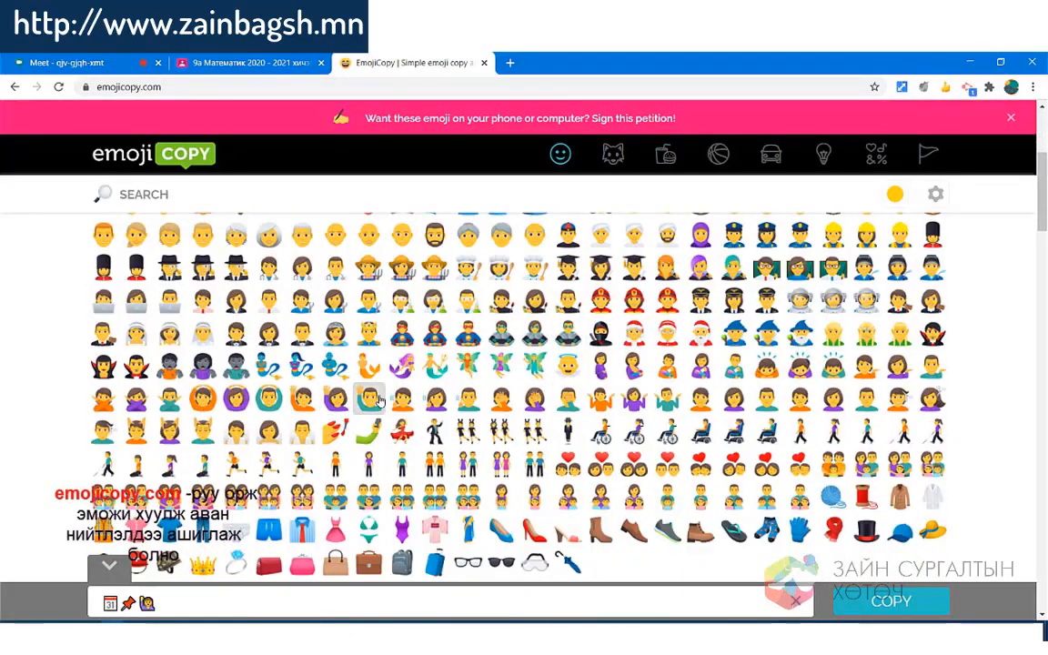
left_click(370, 399)
left_click_drag(135, 606, 51, 610)
key("BackSpace")
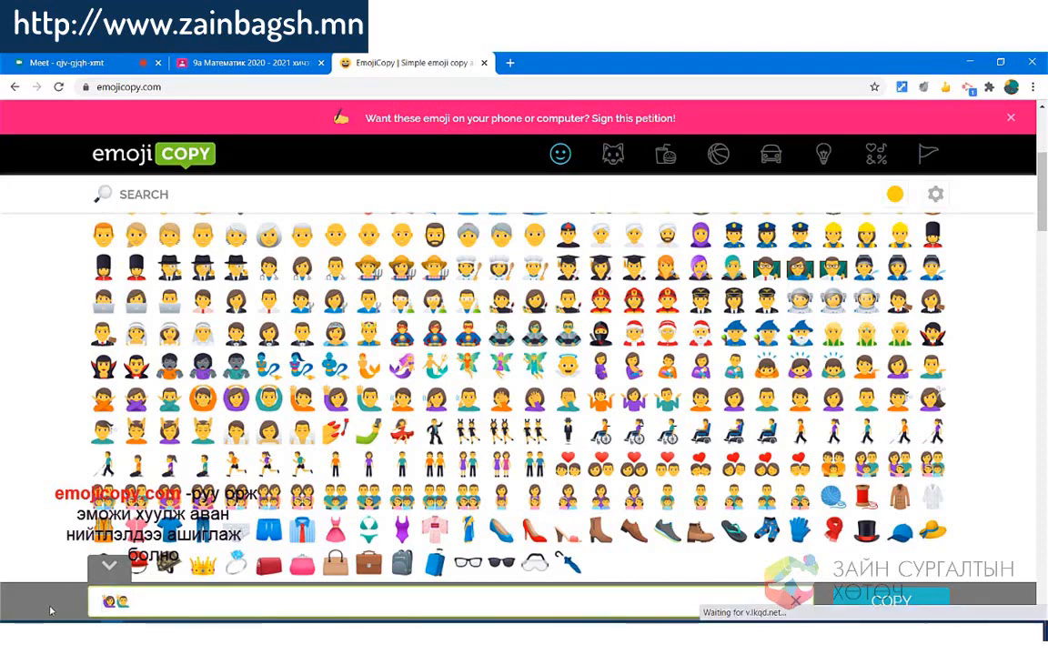
left_click(896, 604)
- Paste the two people emojis after "оролцож болно." in the Classroom announcement and publish it
left_click(200, 63)
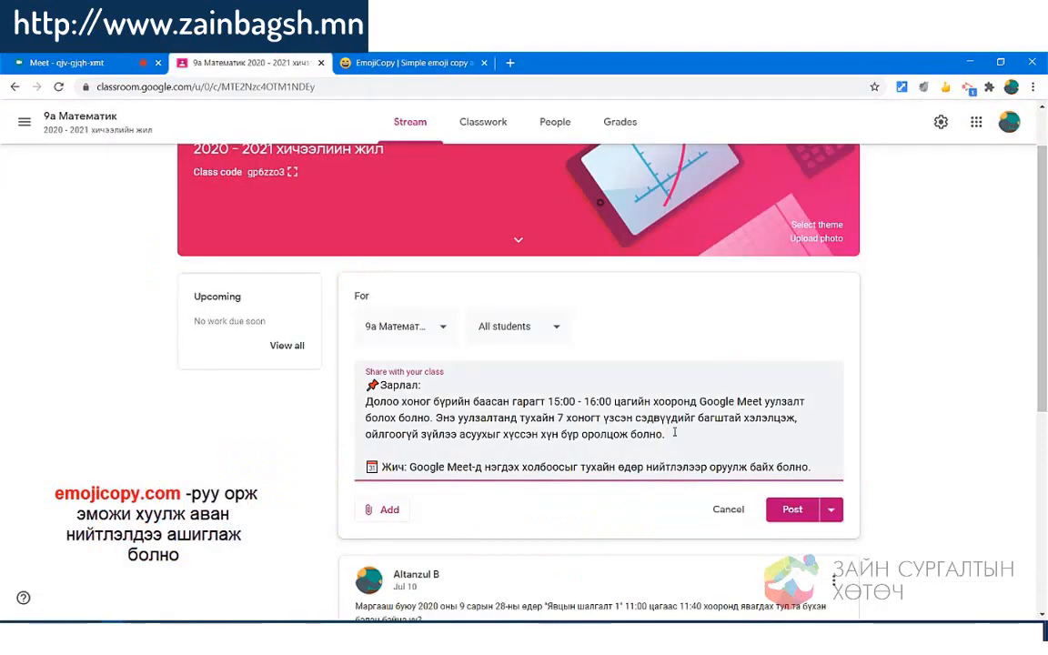
key("ctrl+v")
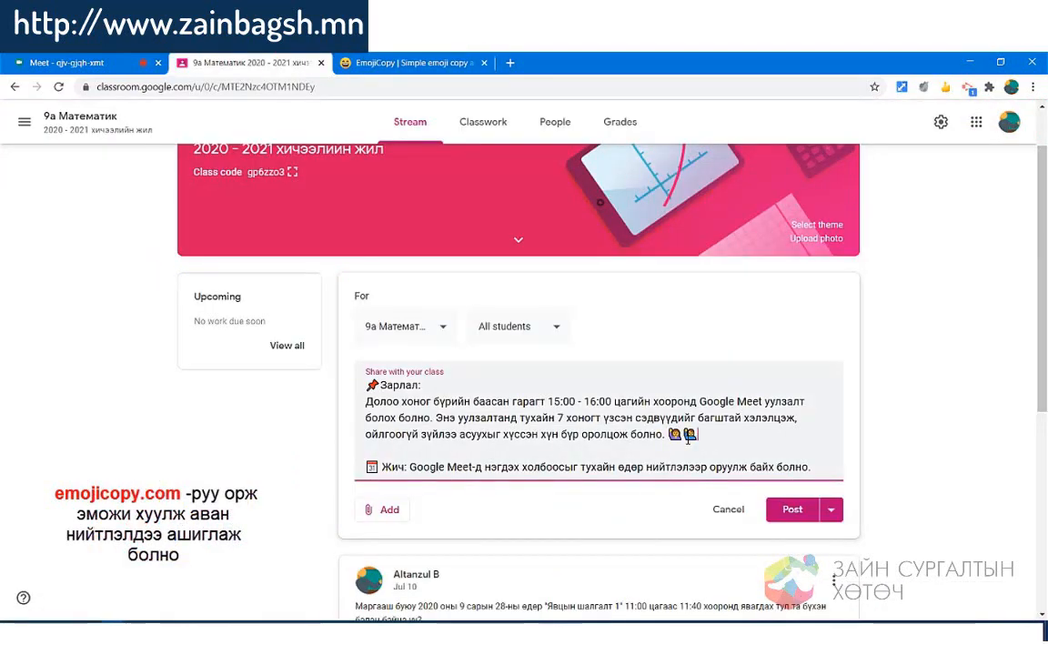
left_click(803, 515)
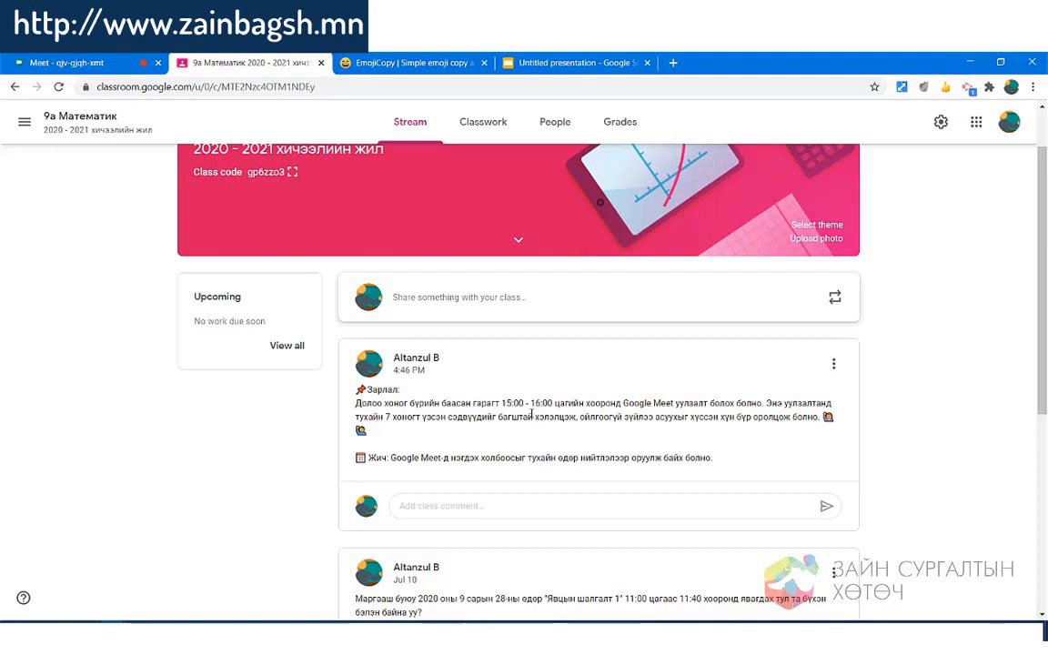
- Copy the joining link from the Google Meet call's meeting details and return to the 9а Математик class stream
left_click(63, 63)
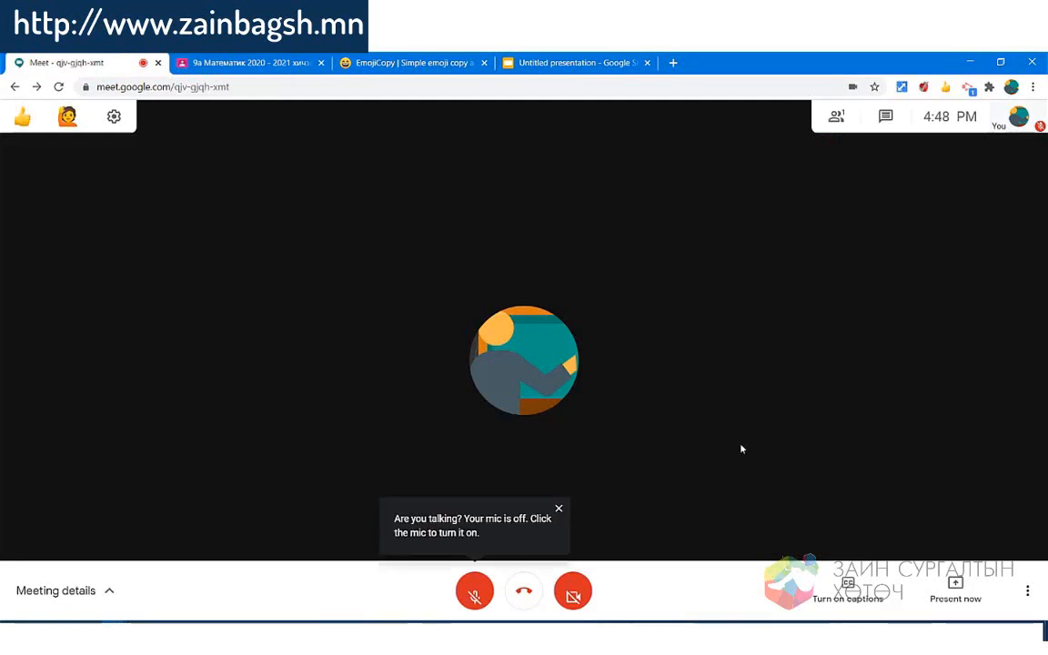
left_click(242, 63)
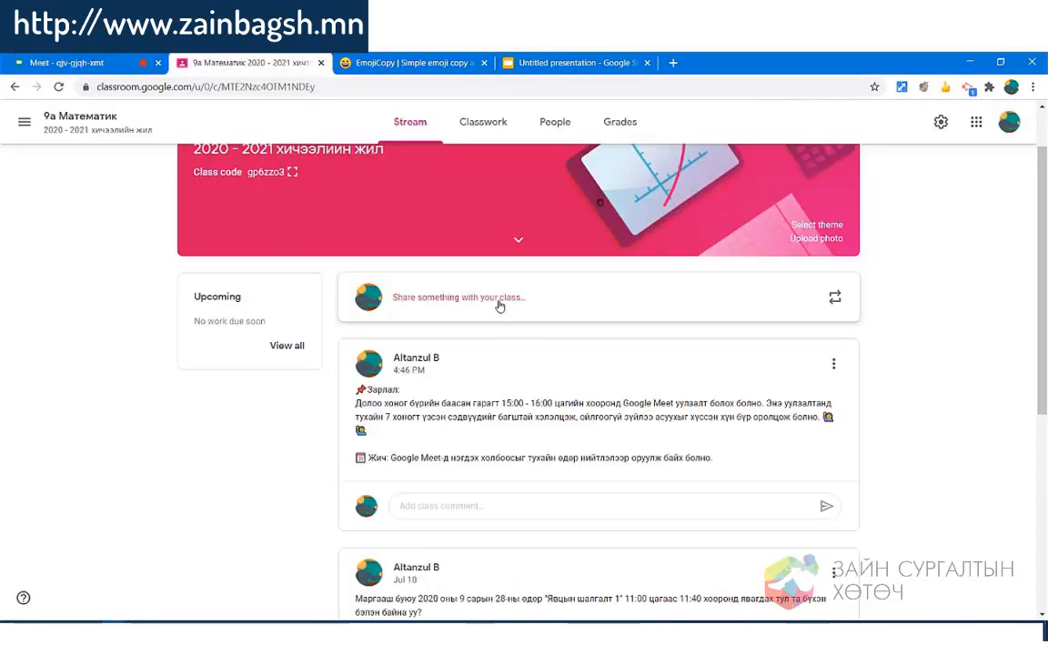
left_click(64, 63)
left_click(82, 590)
left_click(107, 527)
left_click(242, 62)
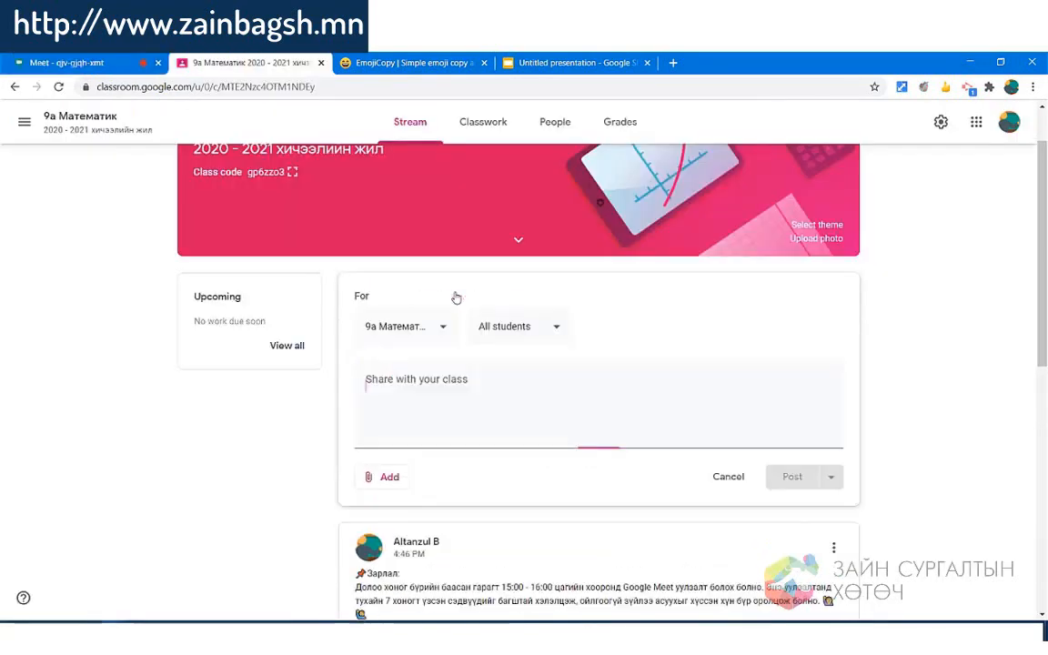
- Paste the Meet link into a new class post and attach the same link to the post
left_click(365, 384)
key("ctrl+v")
left_click(382, 477)
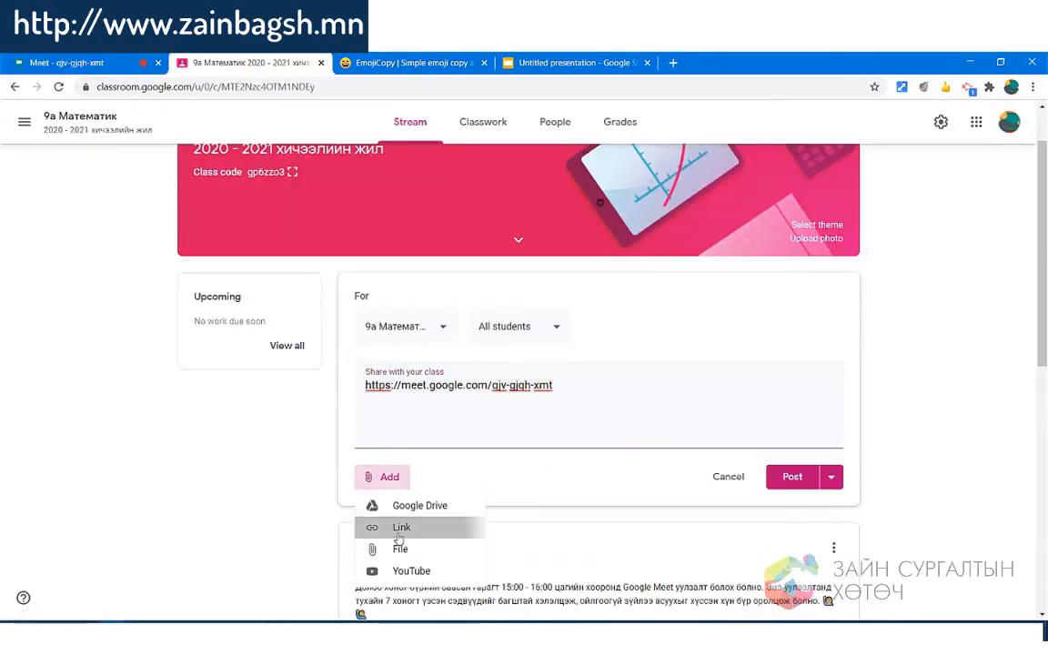
left_click(397, 527)
key("ctrl+v")
left_click(570, 405)
- Replace the post's link text with "Энэ 7 хоногт үзсэн сэдвийн хүрээнд асуух зүйлс байвал дараах линкээр орж ирээрэй."
left_click_drag(642, 401, 328, 401)
key("BackSpace")
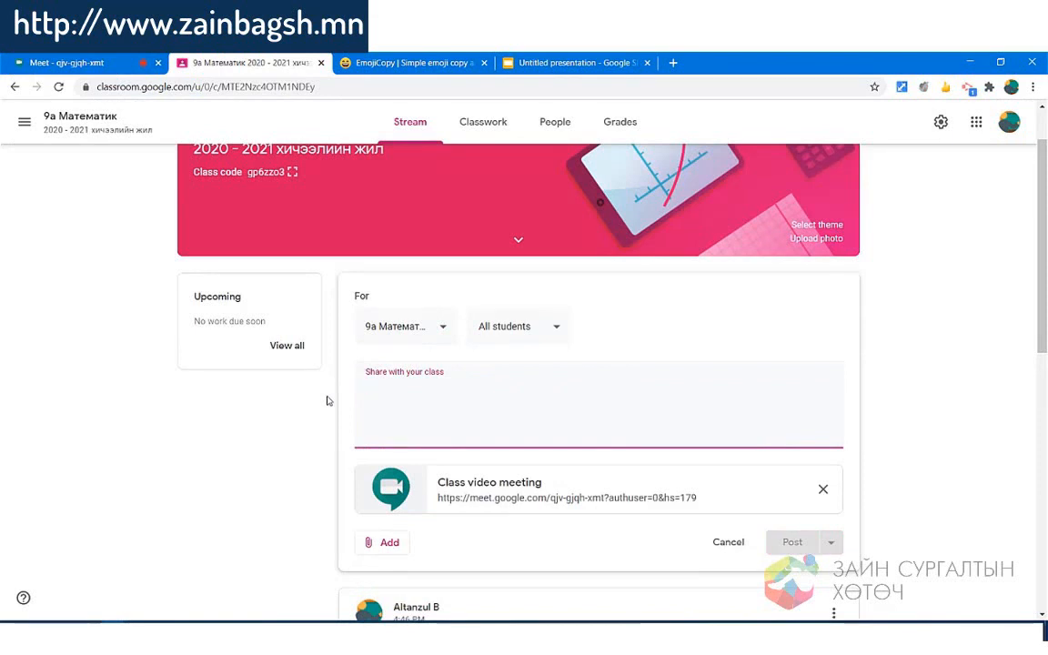
type("Энэ 7 хоногт үзс")
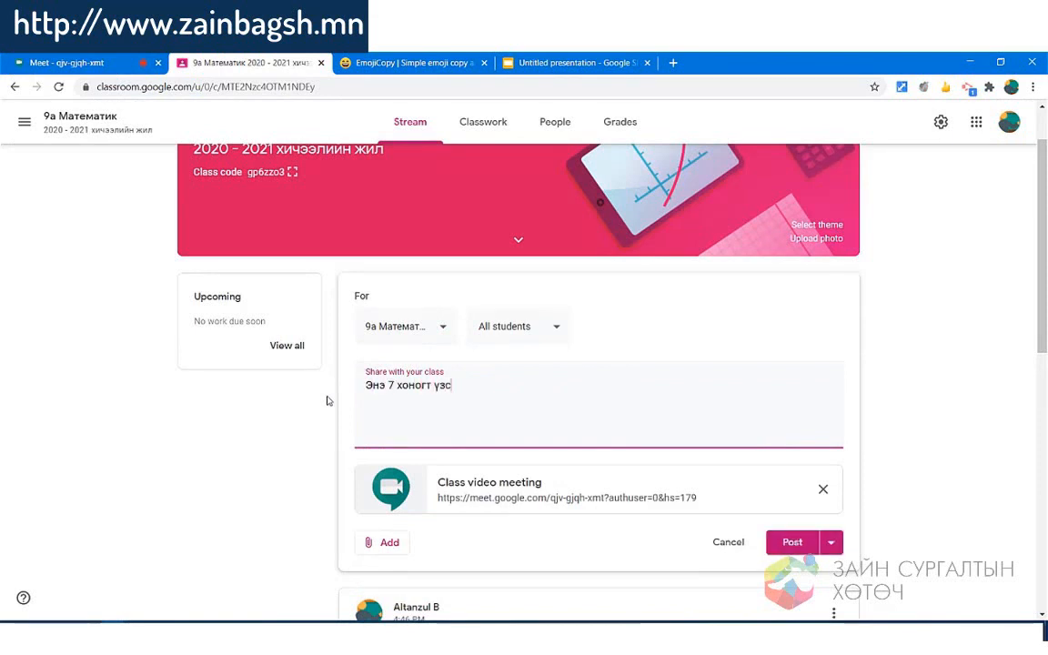
type("эн сэдвийн хүрээнд асуух")
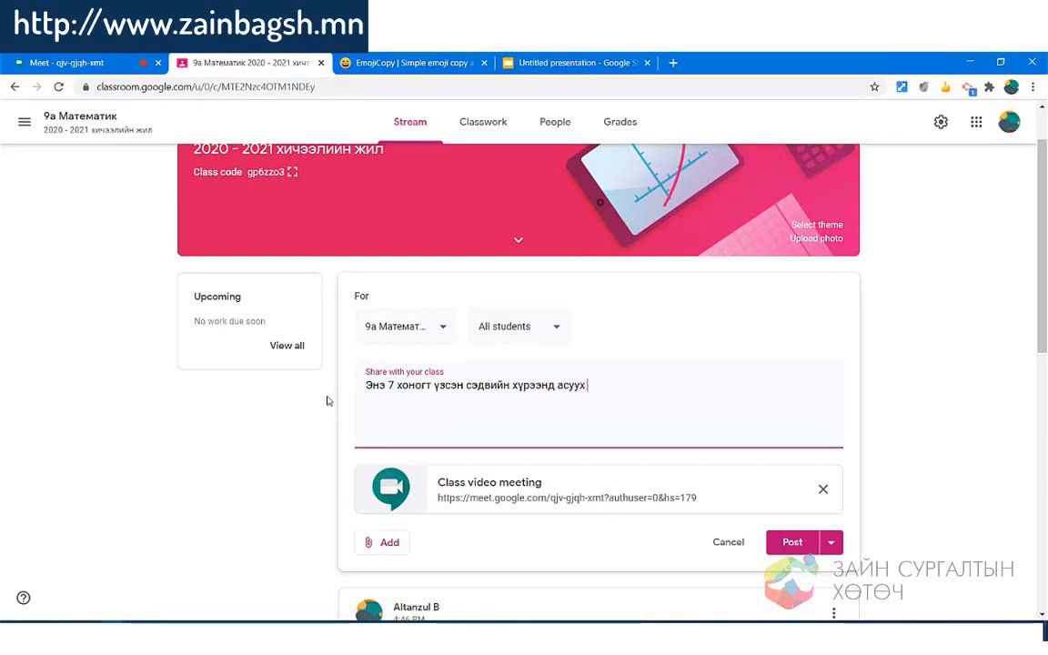
type(" зүйлс байвал дараах линкээр ор")
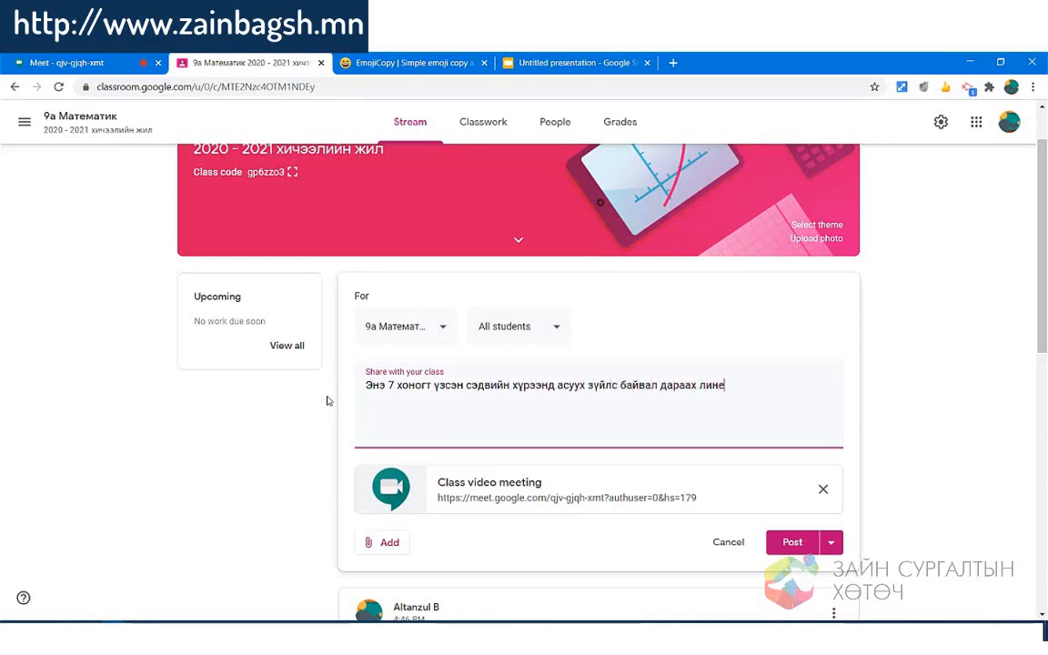
type("ж ирээрэй.")
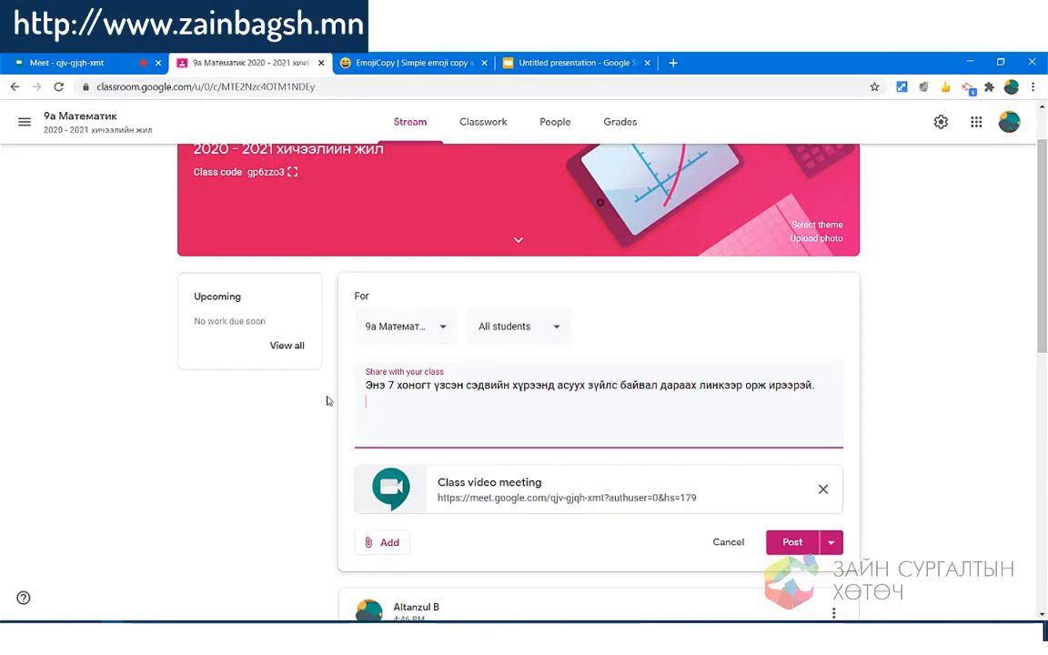
- Add the line "Үргэлжлэх хугацаа: 15:00 - 16:00" below the message and publish the post
type(" Үргэлжлэх хугацаа:")
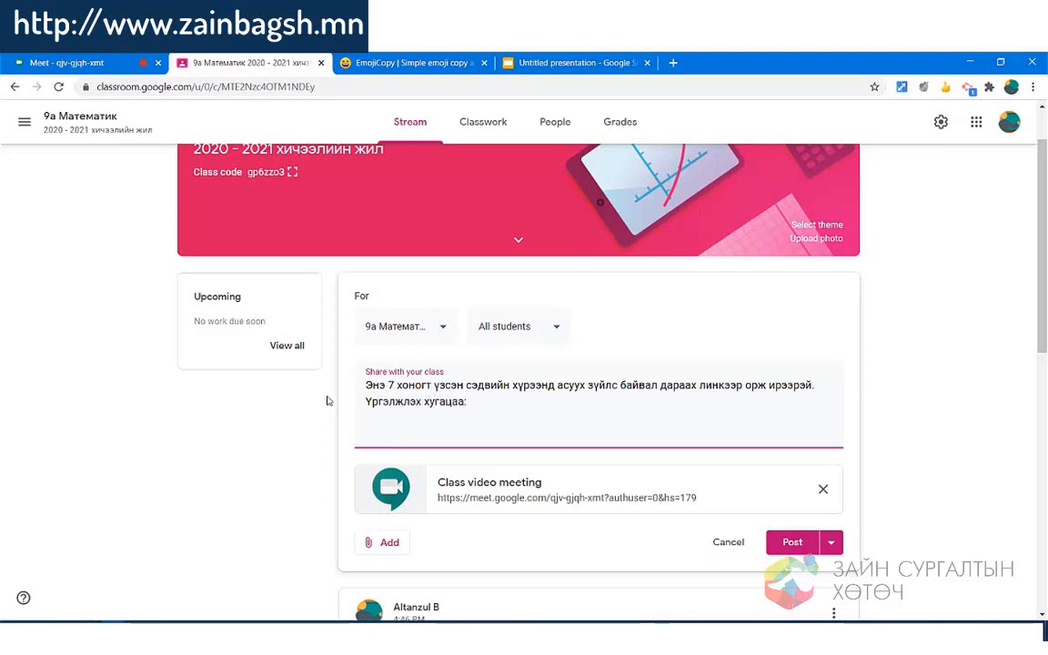
type(" 15:00 - 16:00")
left_click(790, 543)
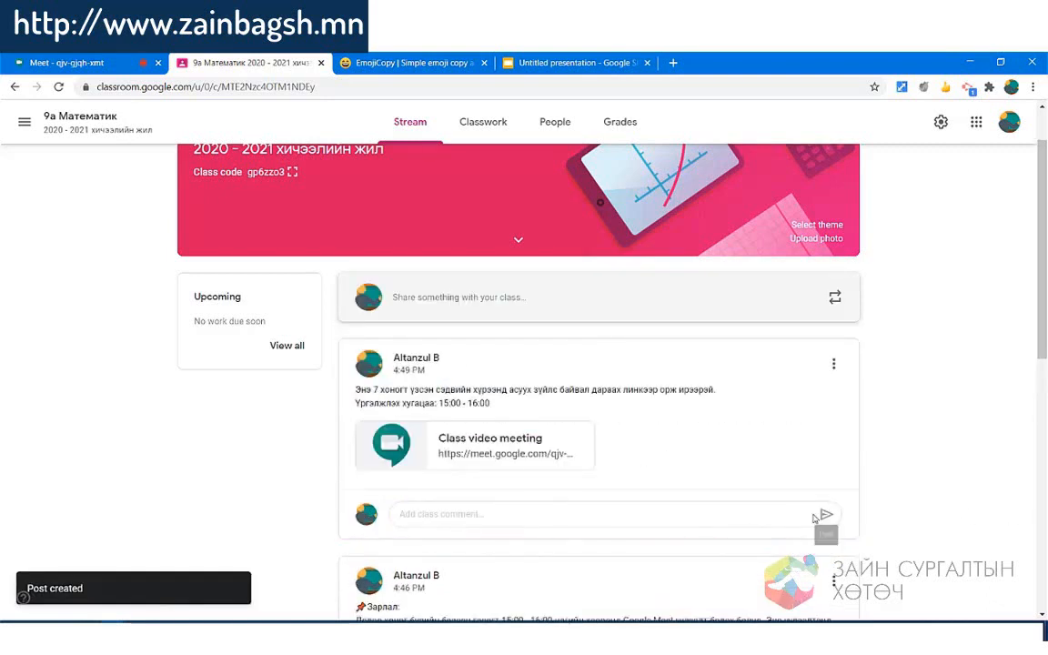
- Switch Classroom to the student's Google account and open the first 9а Математик class
left_click(103, 56)
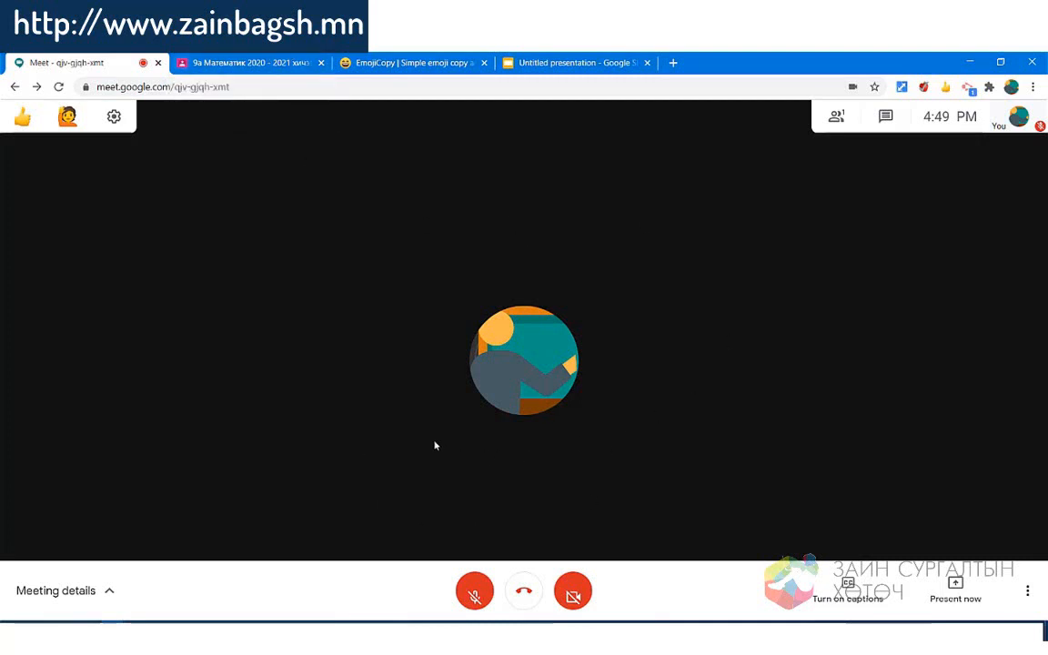
left_click(227, 63)
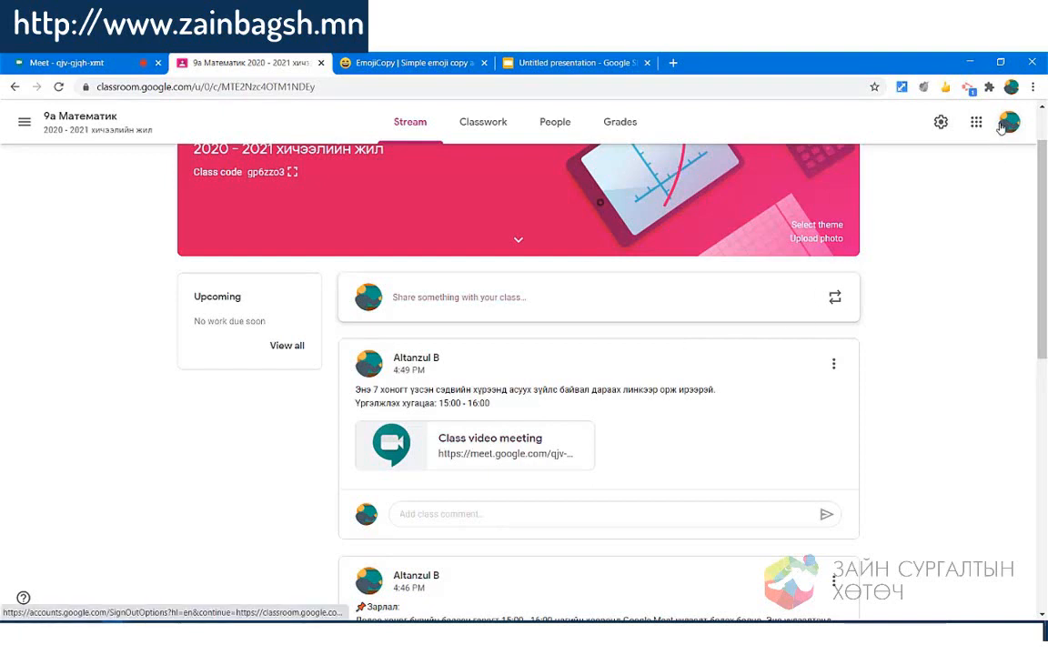
left_click(1005, 124)
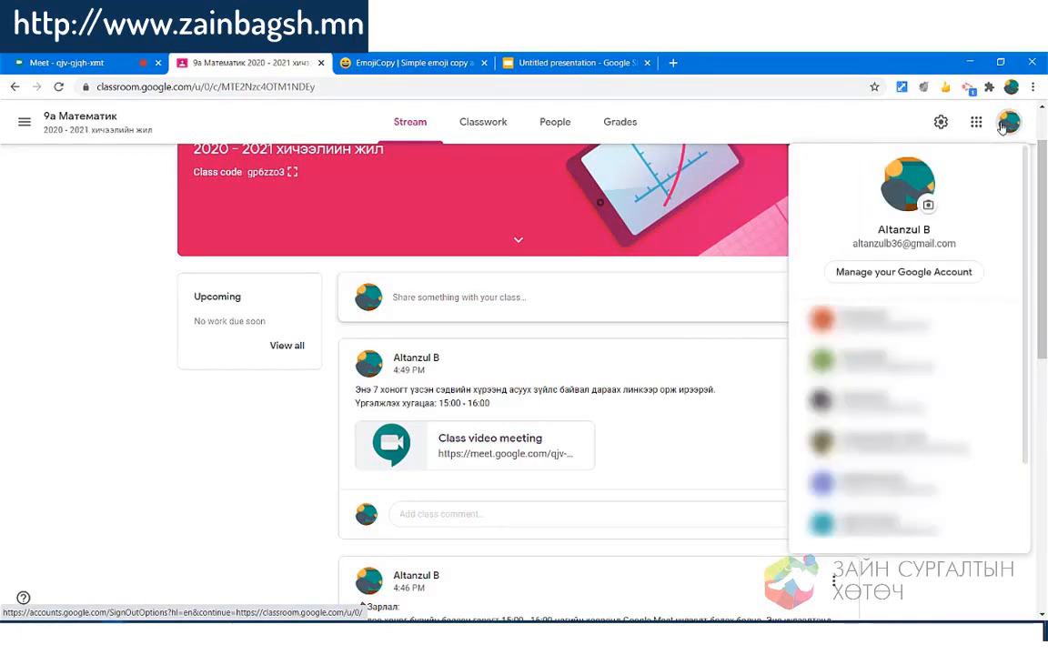
left_click(899, 362)
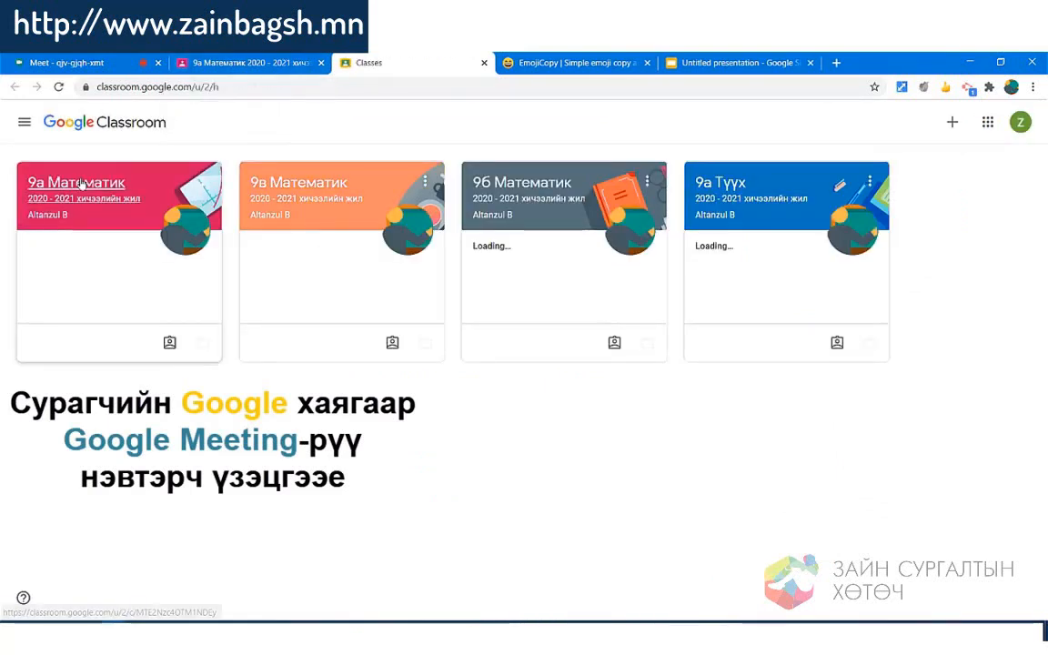
left_click(82, 174)
- Open the Class video meeting link in the latest post and ask to join with the camera off
mouse_move(398, 410)
left_click(445, 457)
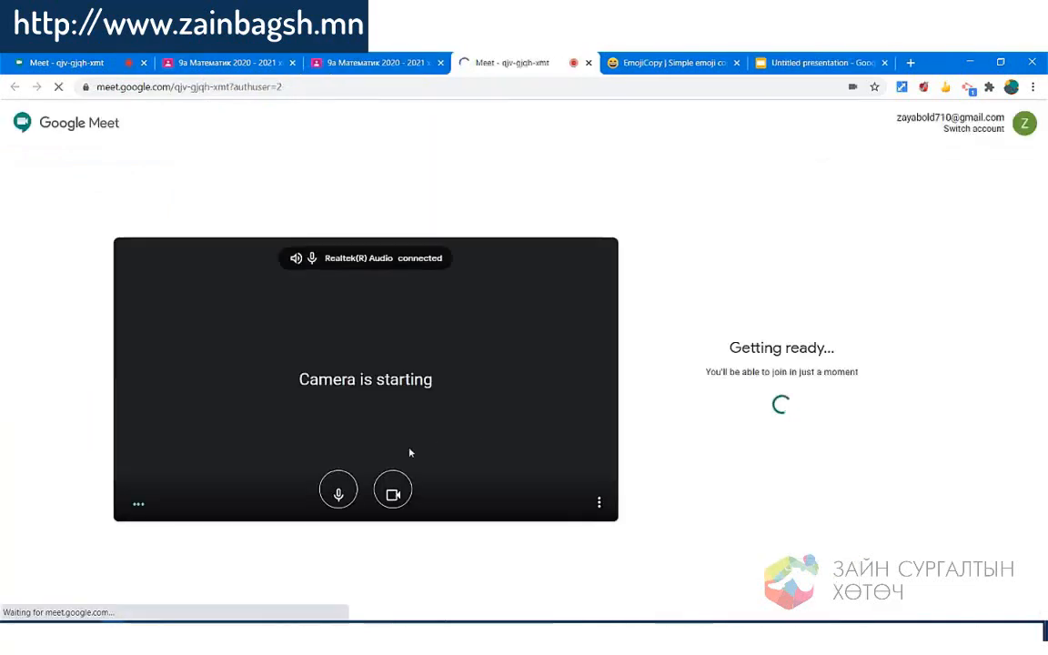
left_click(724, 382)
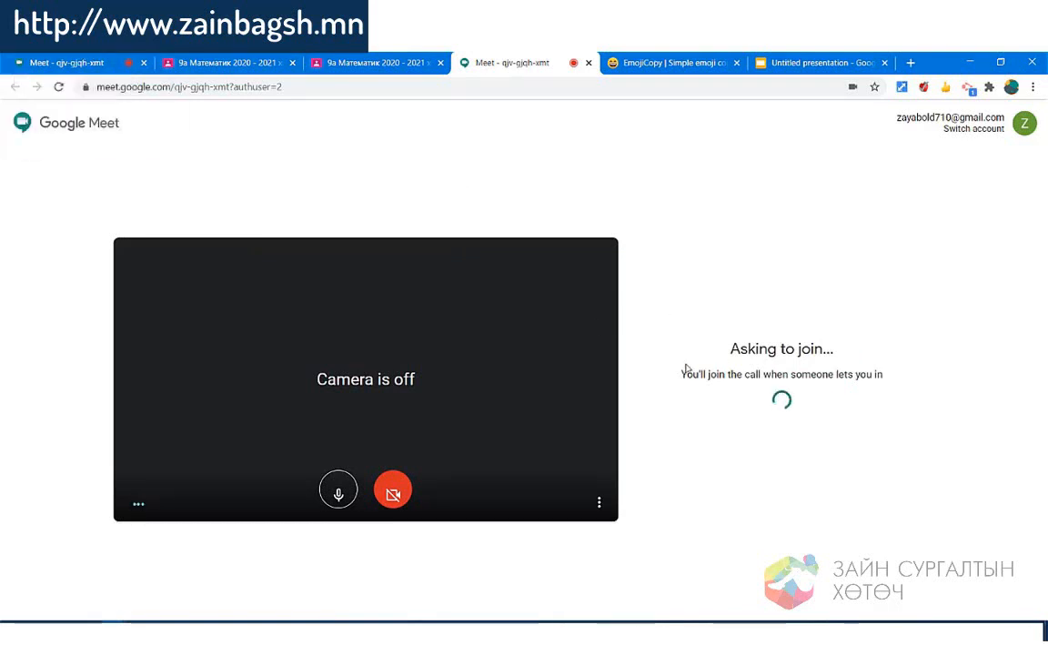
- Admit the waiting student from the teacher's Meet call and return to the student's view of the call
left_click(59, 60)
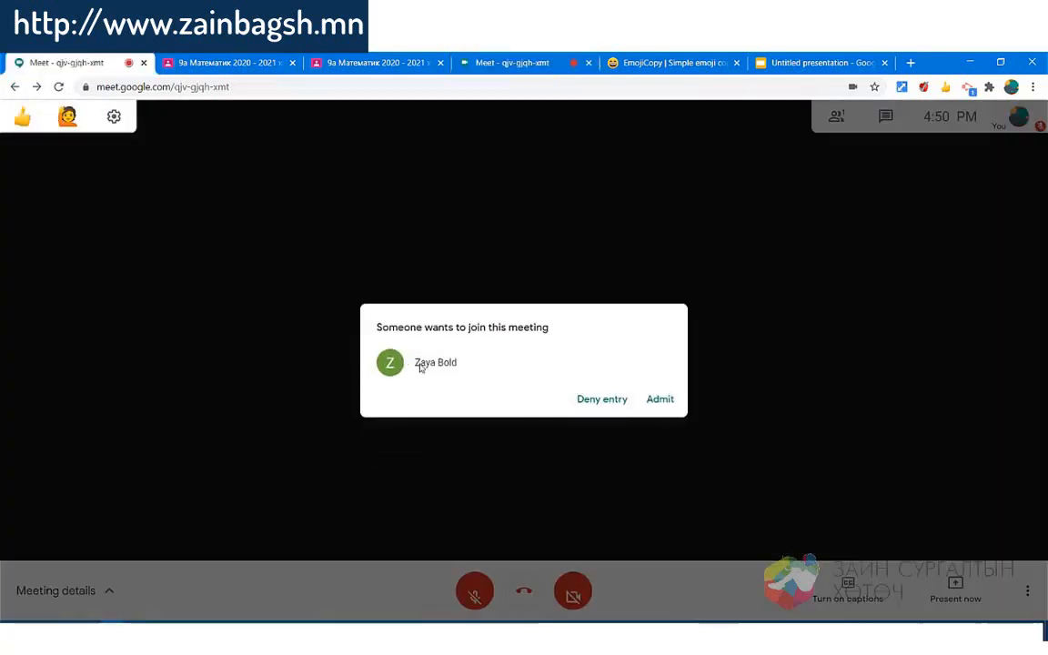
left_click(661, 401)
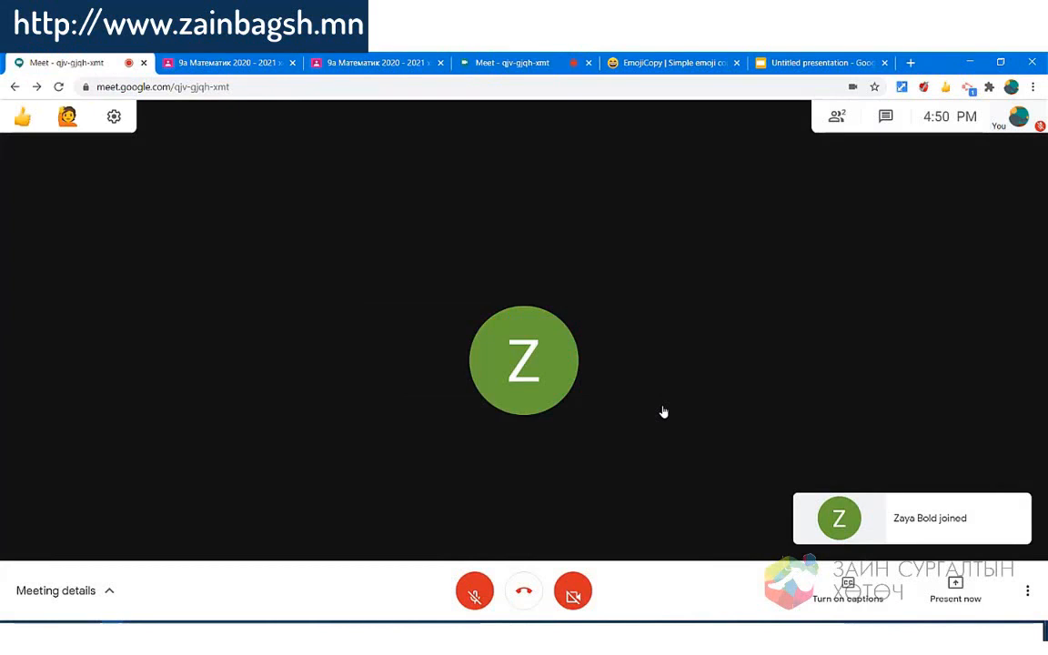
left_click(522, 64)
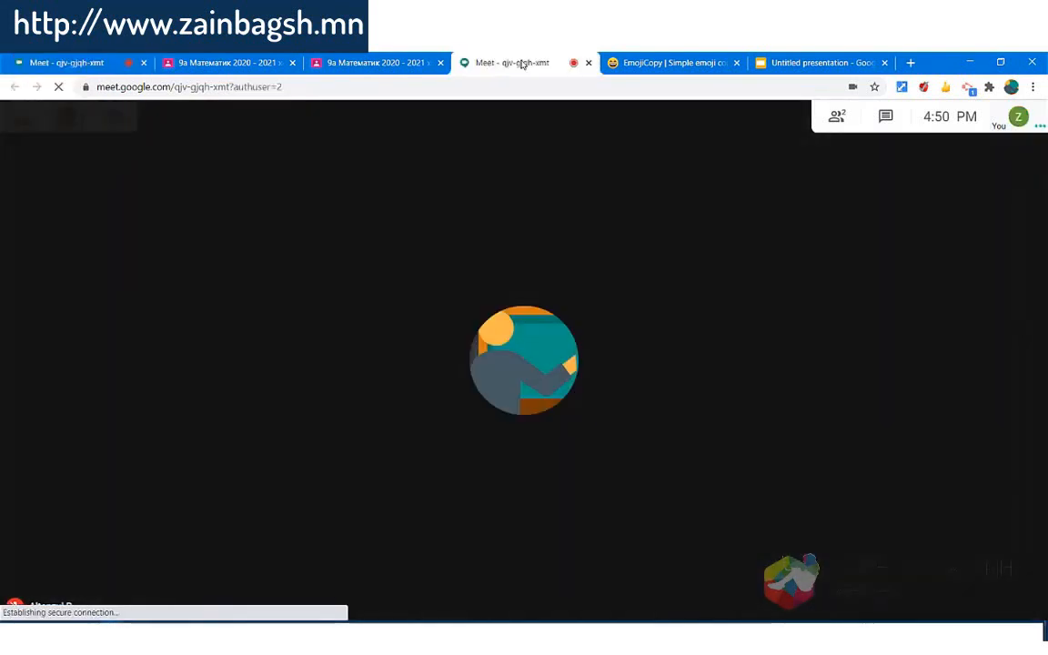
- Review the meeting post in the student's class stream and compare the teacher's and student's views of the Meet call
left_click(391, 58)
left_click(931, 203)
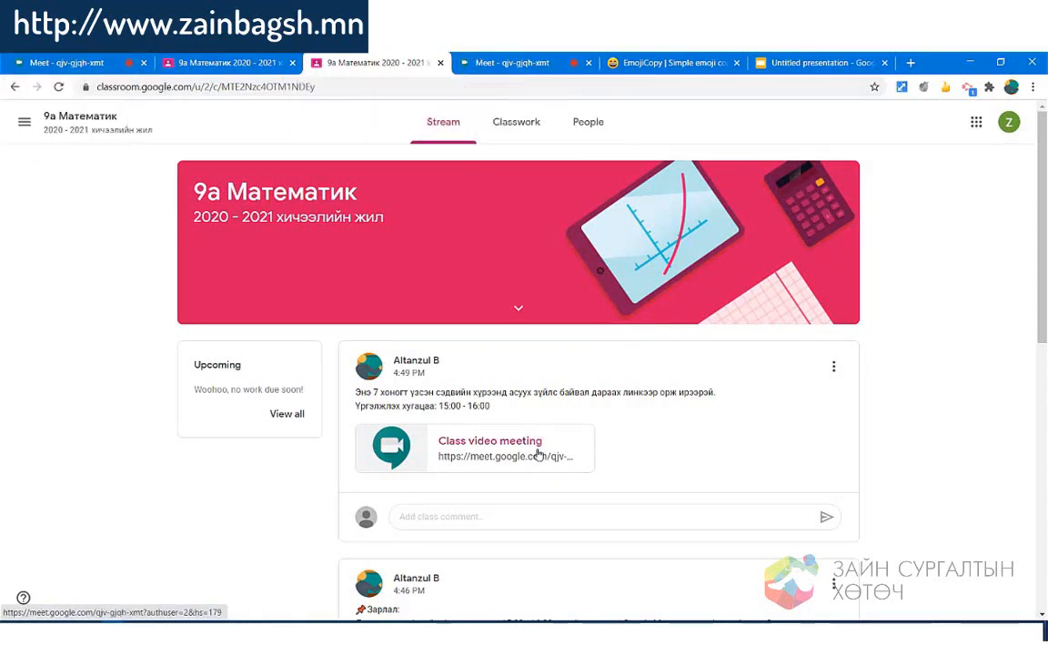
left_click(476, 59)
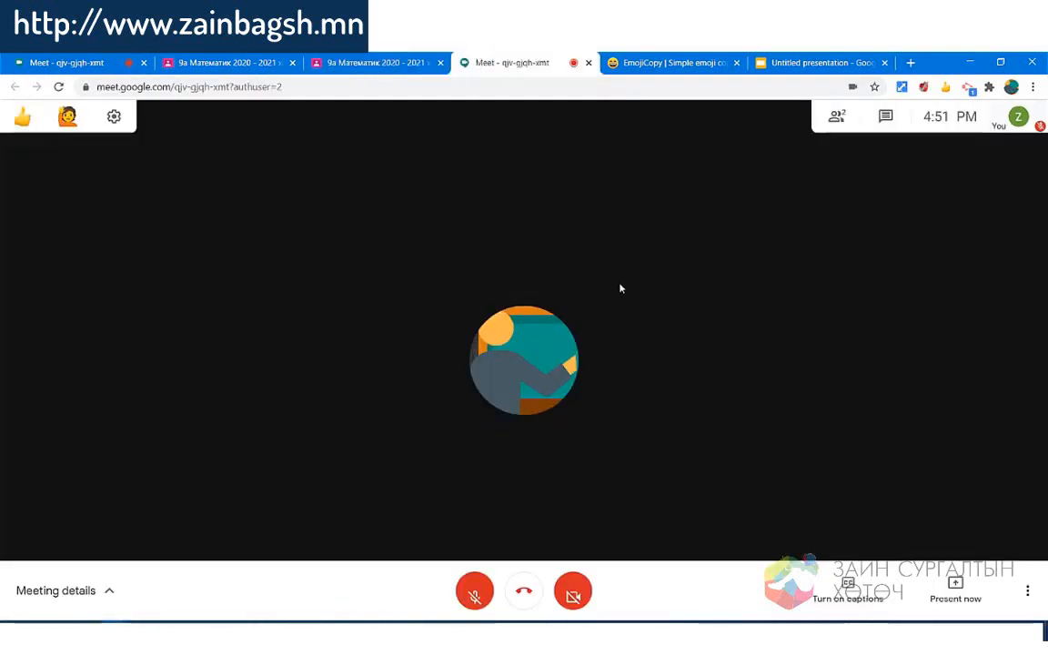
left_click(59, 62)
left_click(505, 62)
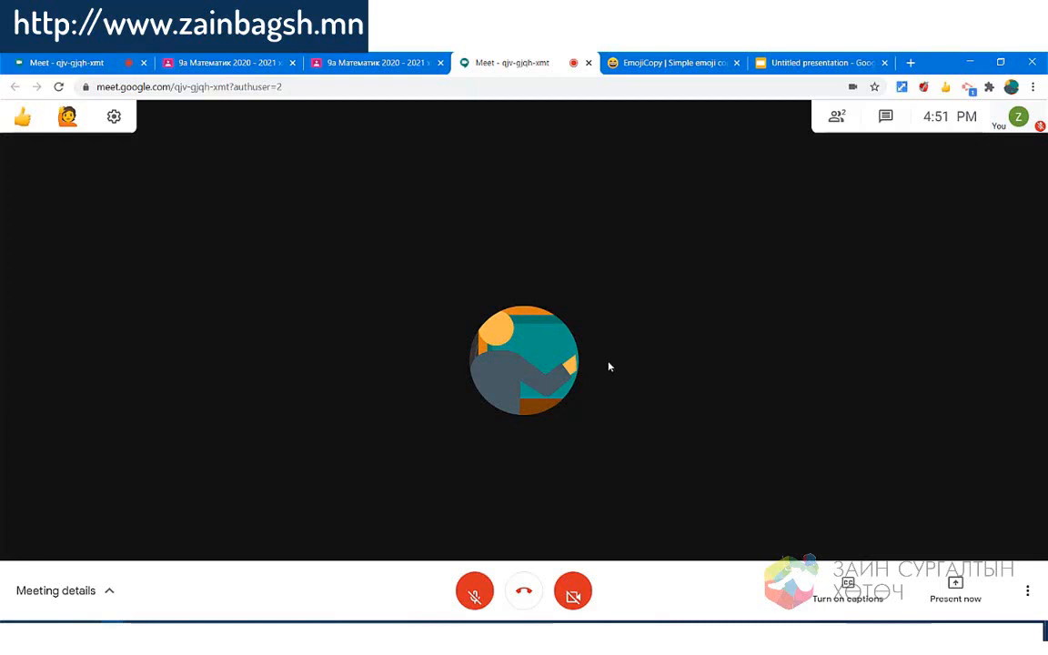
- Switch to the untitled Google Slides presentation and delete the title and subtitle placeholders from its first slide
left_click(787, 55)
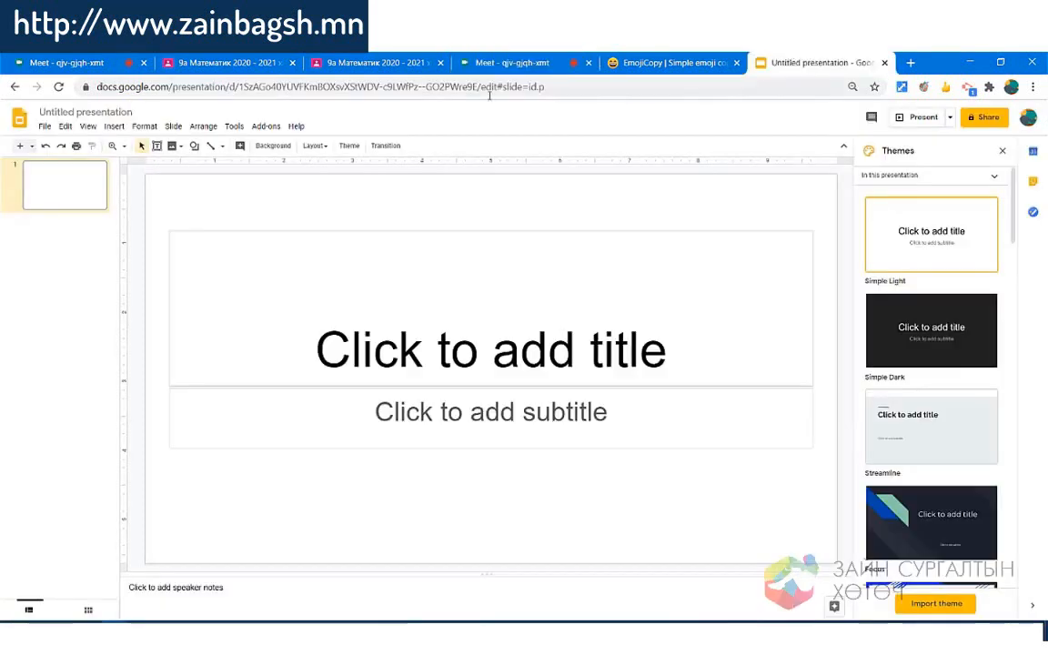
left_click_drag(218, 199, 545, 508)
key("Delete")
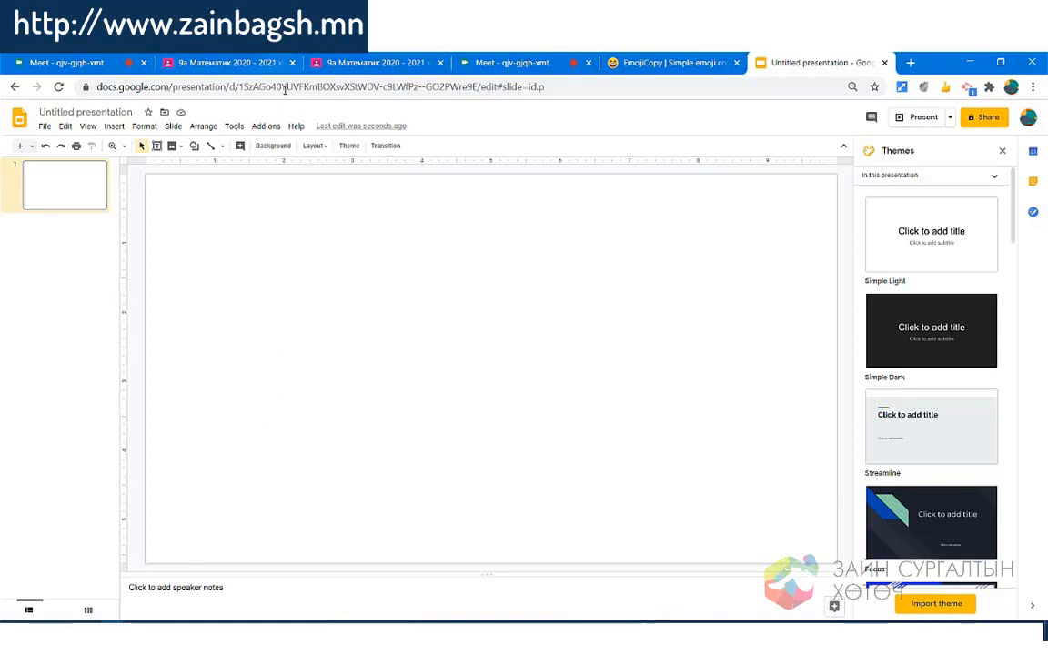
left_click(514, 62)
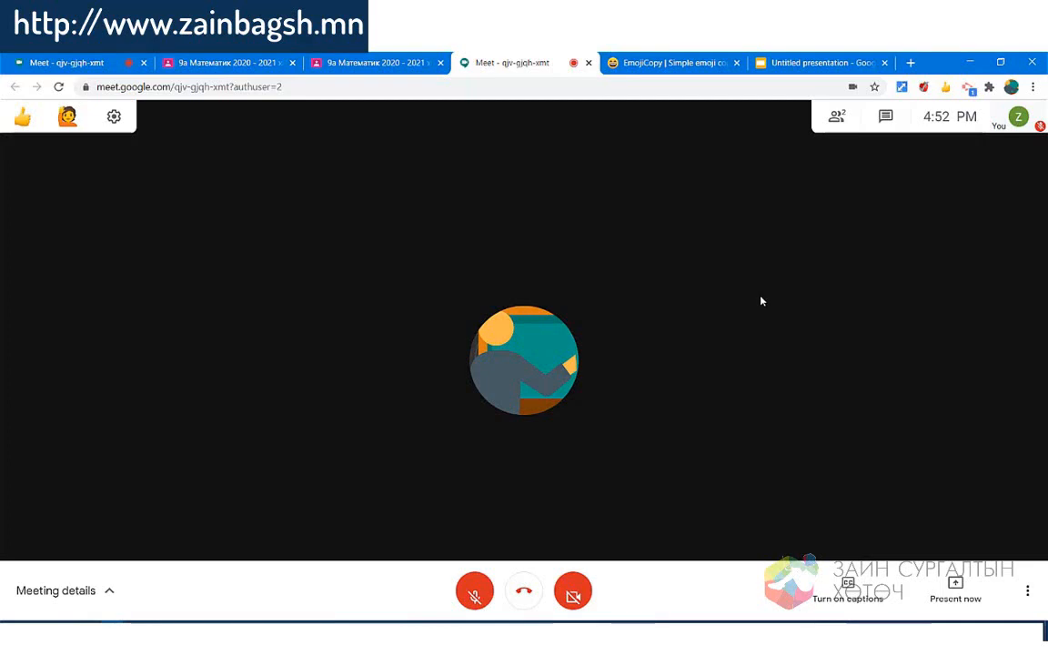
left_click(801, 62)
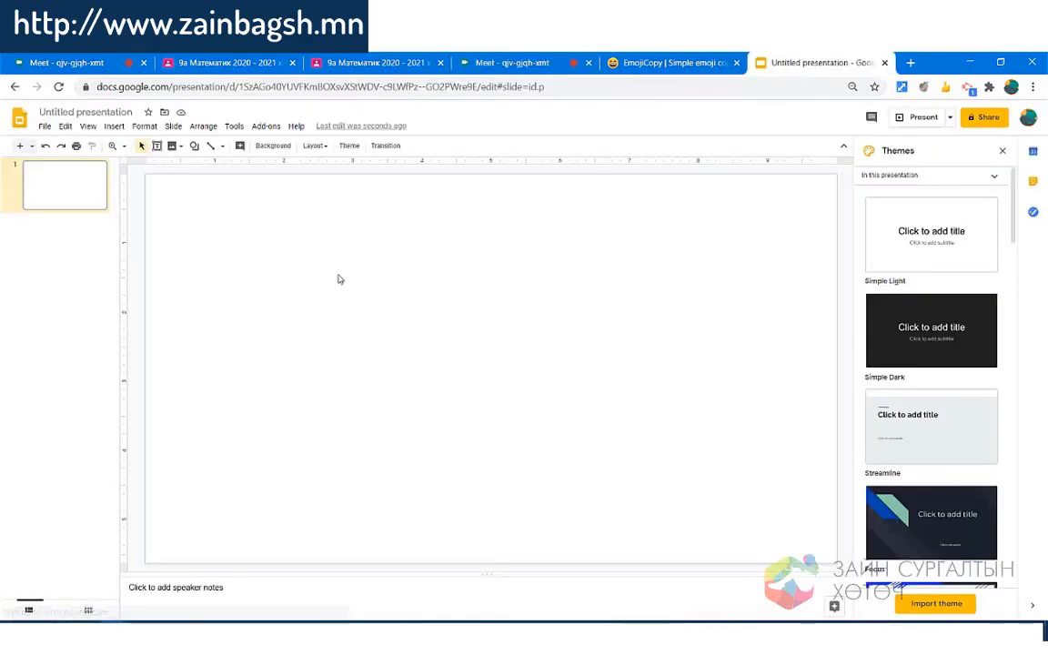
left_click(500, 63)
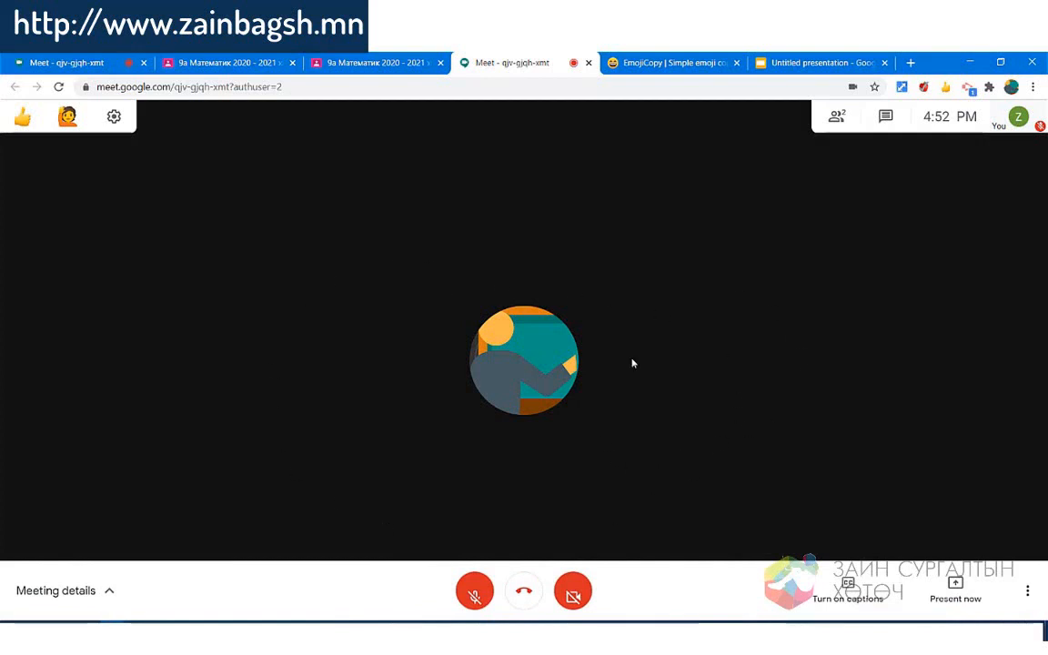
left_click(782, 61)
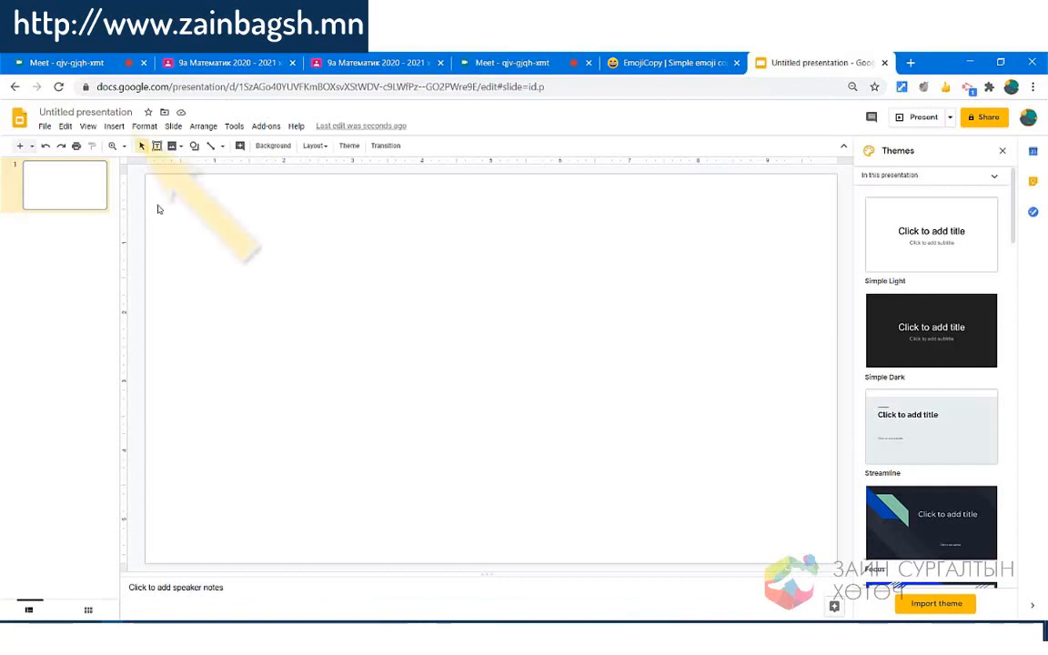
- Rename the presentation as "Google Meet дүрэм"
left_click(92, 112)
type("Googl")
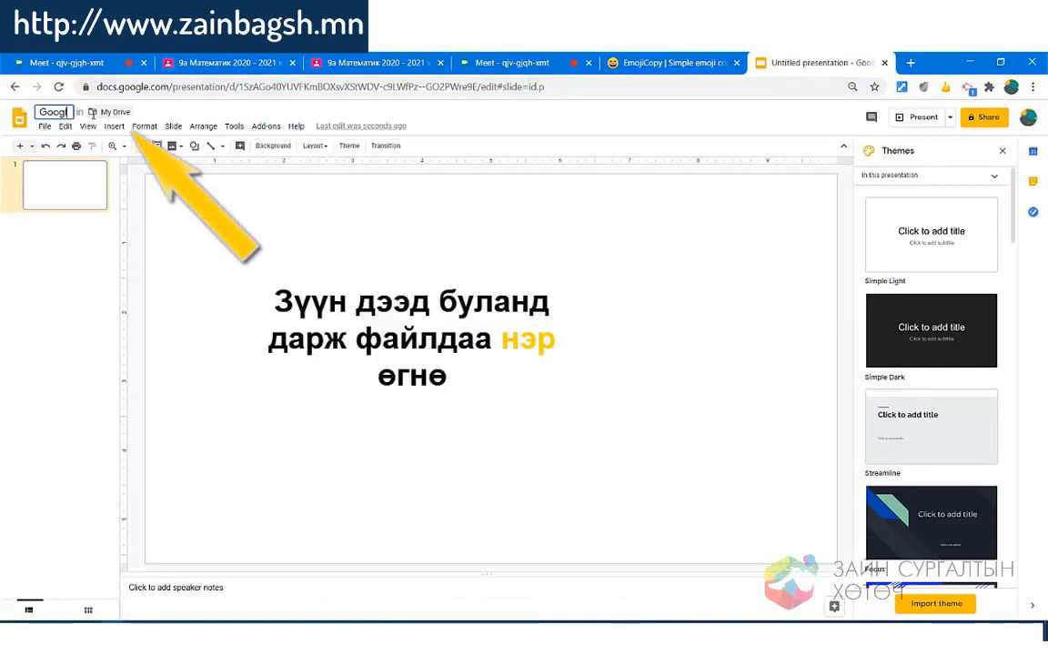
type("e Meet дүрэм")
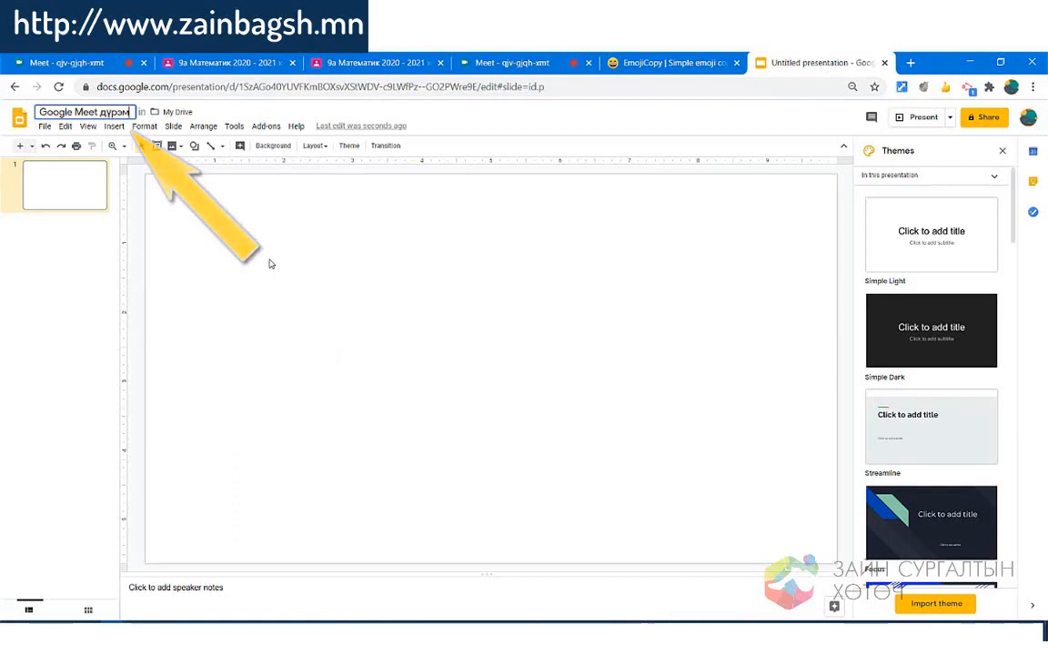
left_click(346, 320)
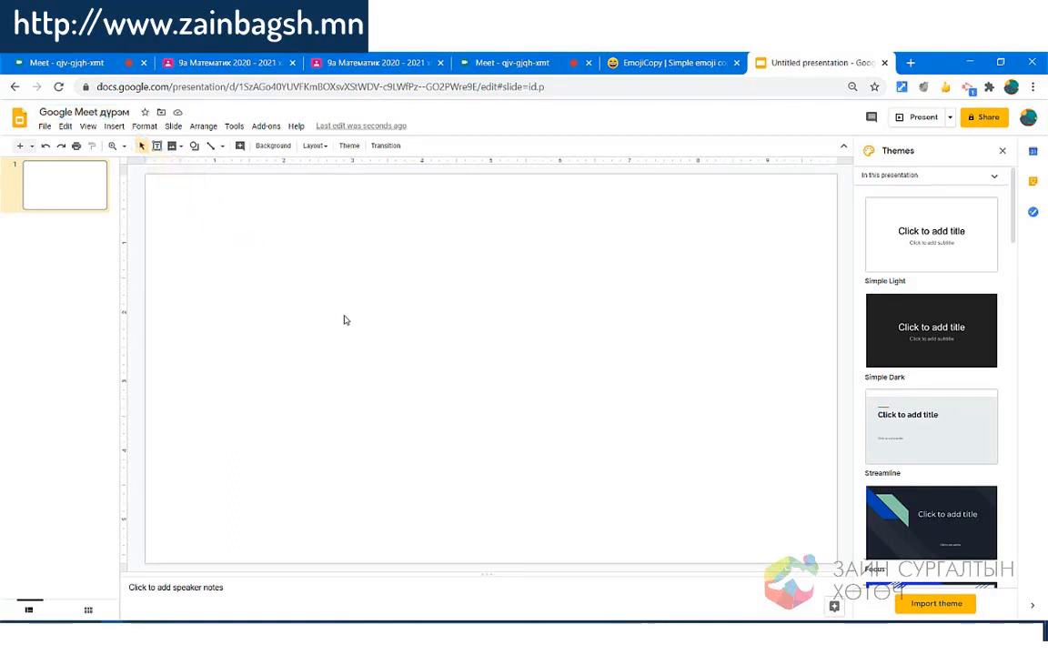
left_click(271, 145)
left_click(596, 330)
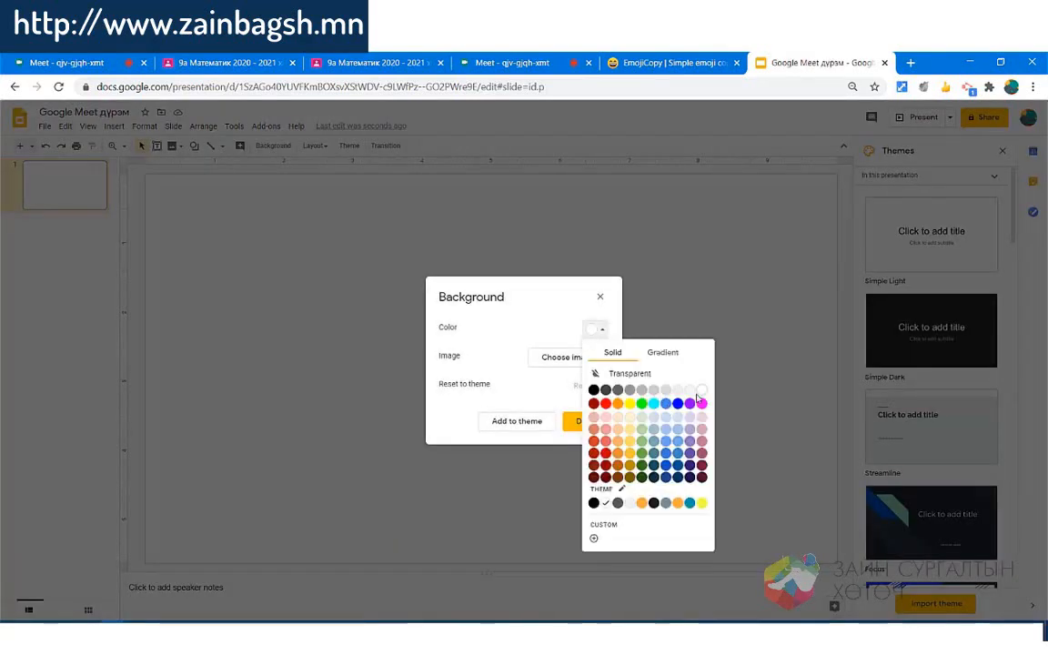
left_click(579, 421)
- Draw a wide text box on the blank slide and begin the heading with "Google Meet уулзалтанд"
left_click(157, 147)
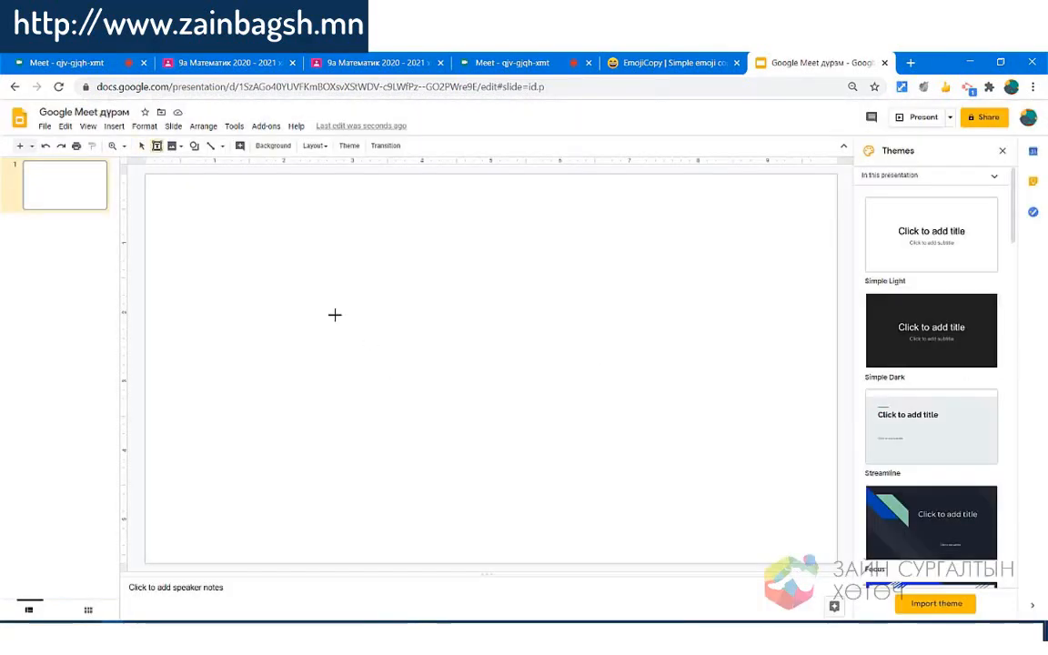
left_click_drag(320, 307, 767, 471)
type("Google Meet y")
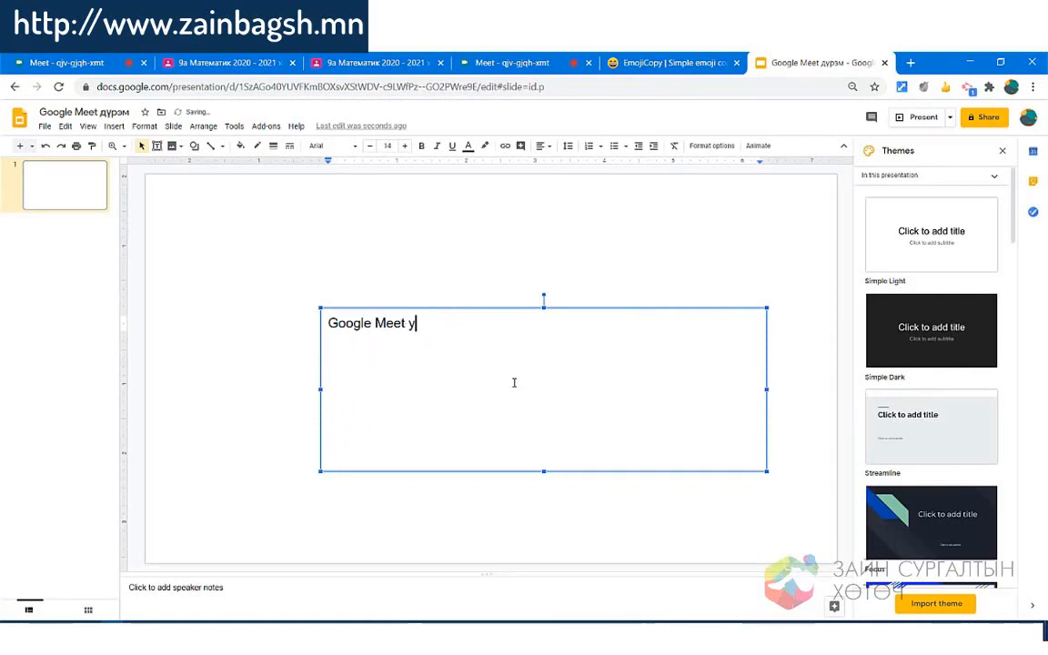
key("BackSpace")
type("уулзалтанд сур")
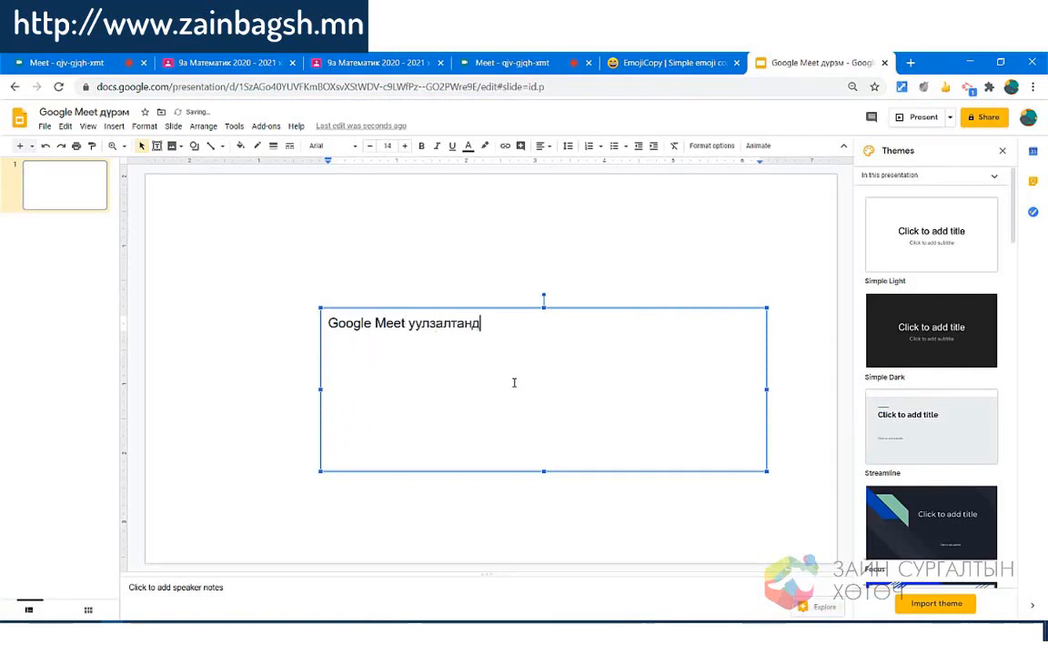
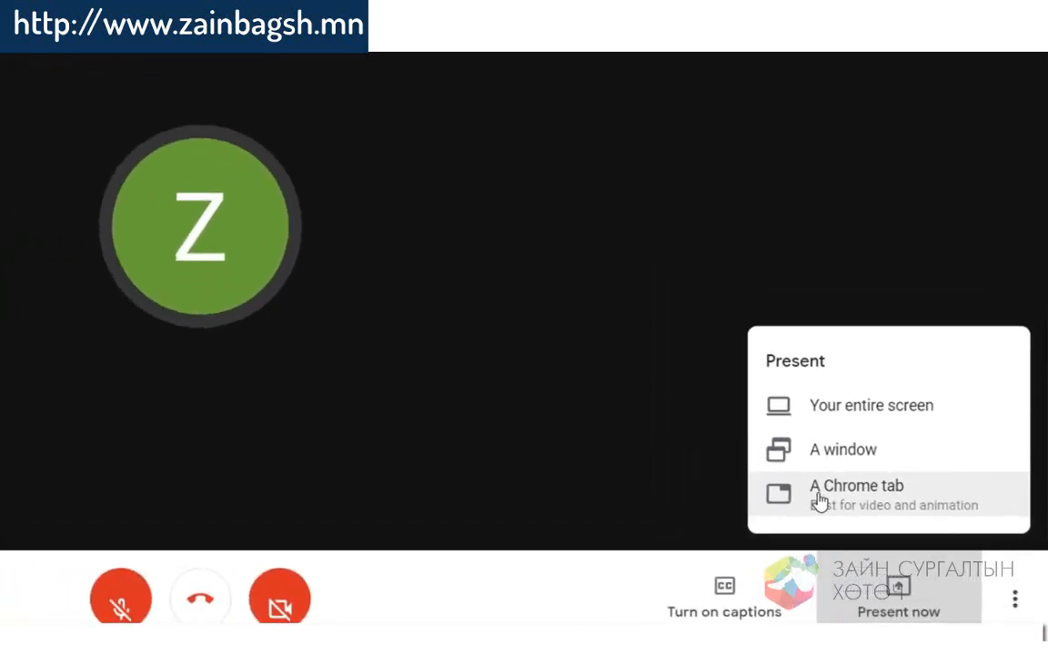
- Share the Google Meet дүрэм Slides tab with audio in the Meet call and start its slideshow
left_click(896, 535)
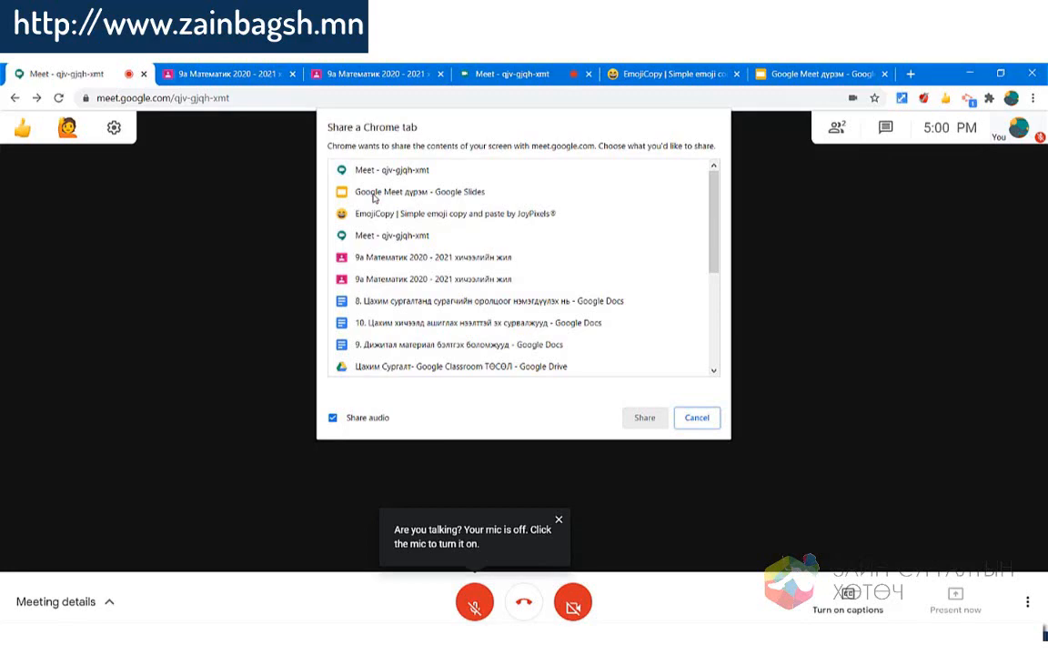
left_click(373, 195)
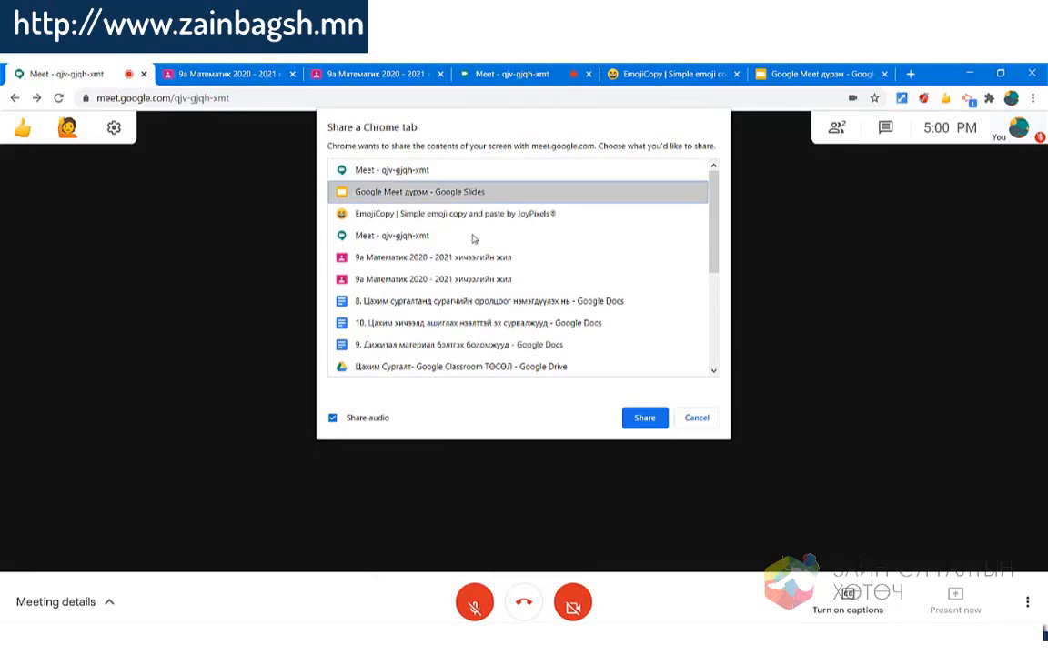
left_click(643, 416)
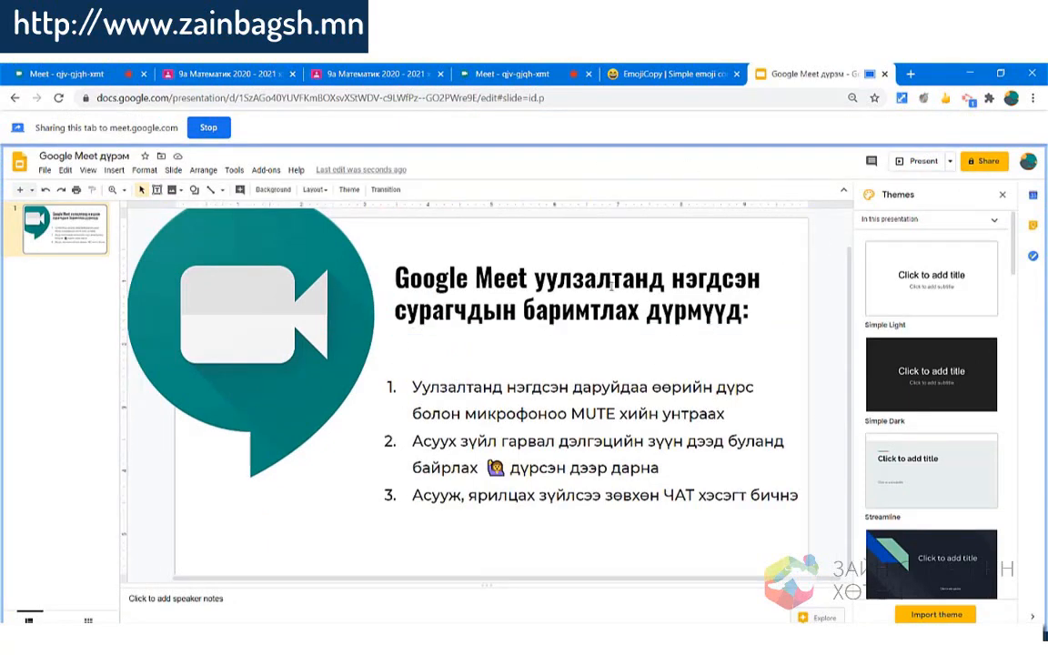
left_click(919, 161)
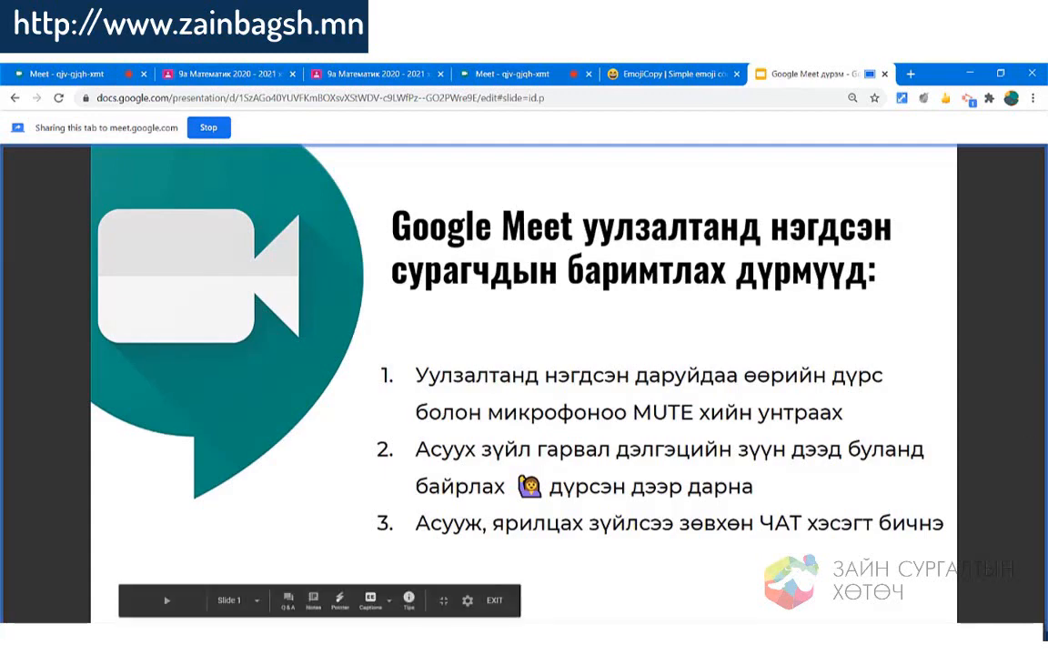
mouse_move(220, 573)
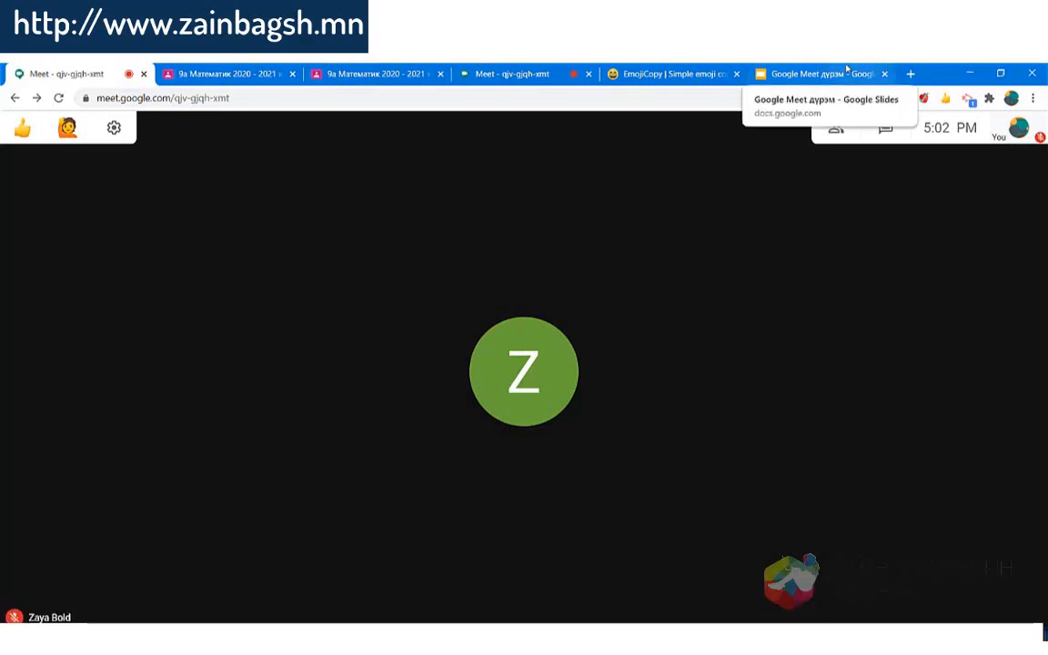
- Return to the Google Meet дүрэм presentation, add a second slide and delete its title and text placeholders
left_click(846, 71)
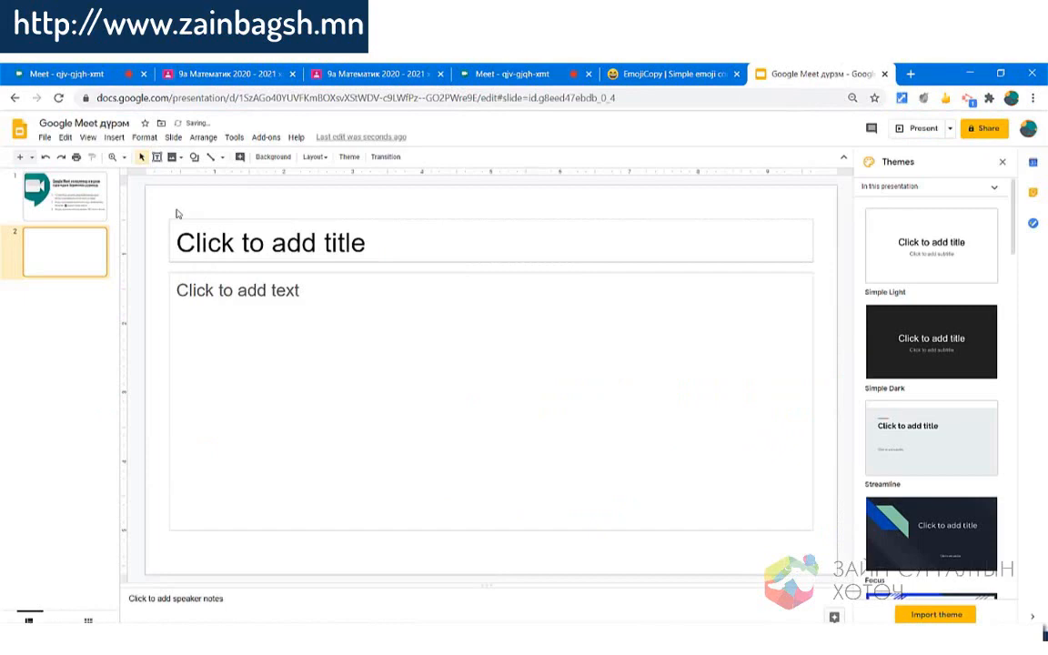
key("ctrl+a")
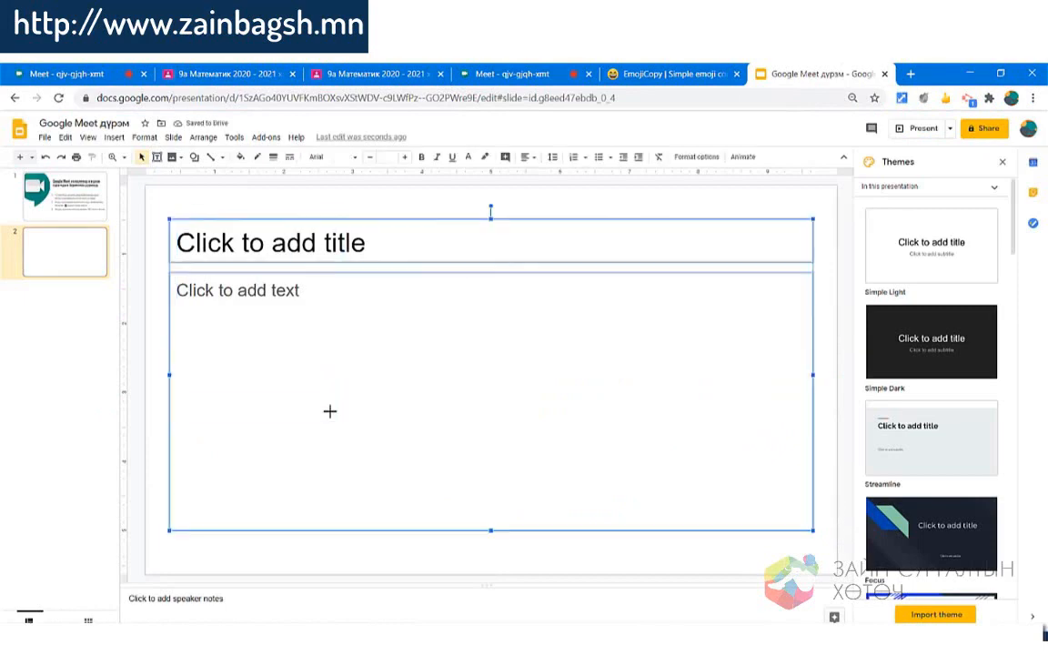
key("Delete")
- Copy the heading text box from slide 1 to slide 2 and centre it near the slide's upper edge
left_click(39, 207)
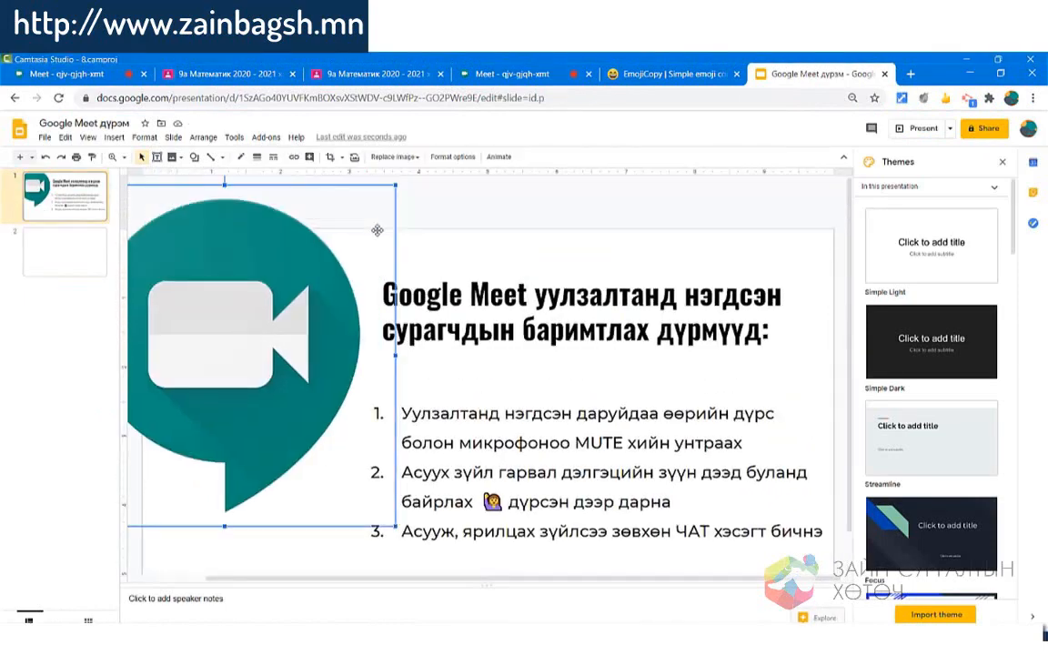
left_click(376, 269)
key("ctrl+c")
left_click(82, 255)
key("ctrl+v")
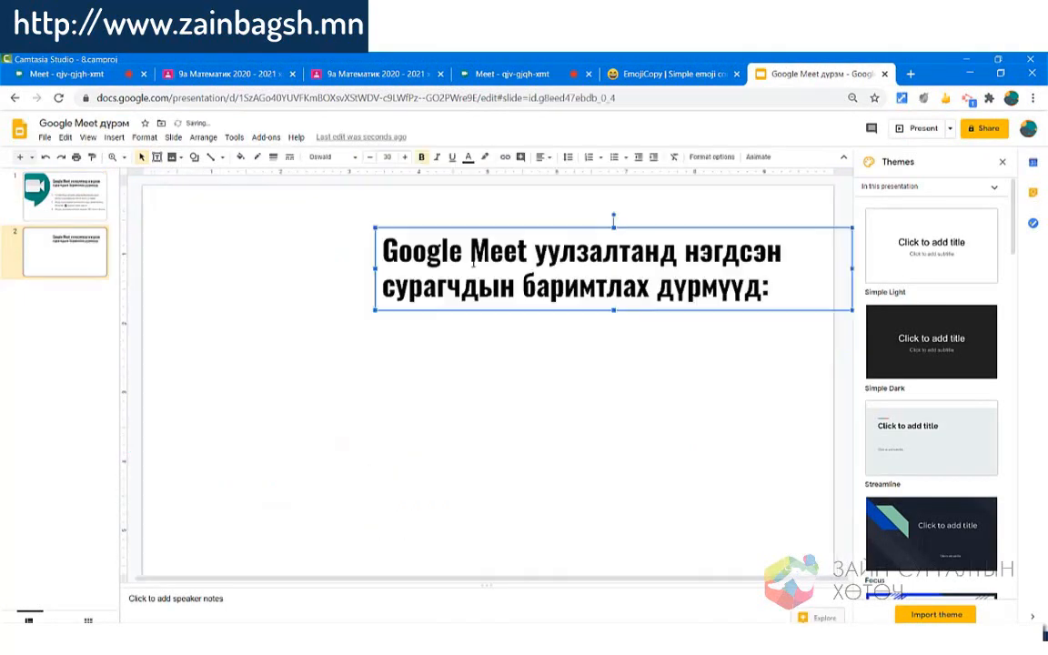
left_click_drag(472, 227, 384, 221)
- Replace slide 2's heading with "Багш түр зуур өөрийн компьютерээс холдсон байна" and resize its box to fit one line across the slide
left_click(519, 282)
key("ctrl+a")
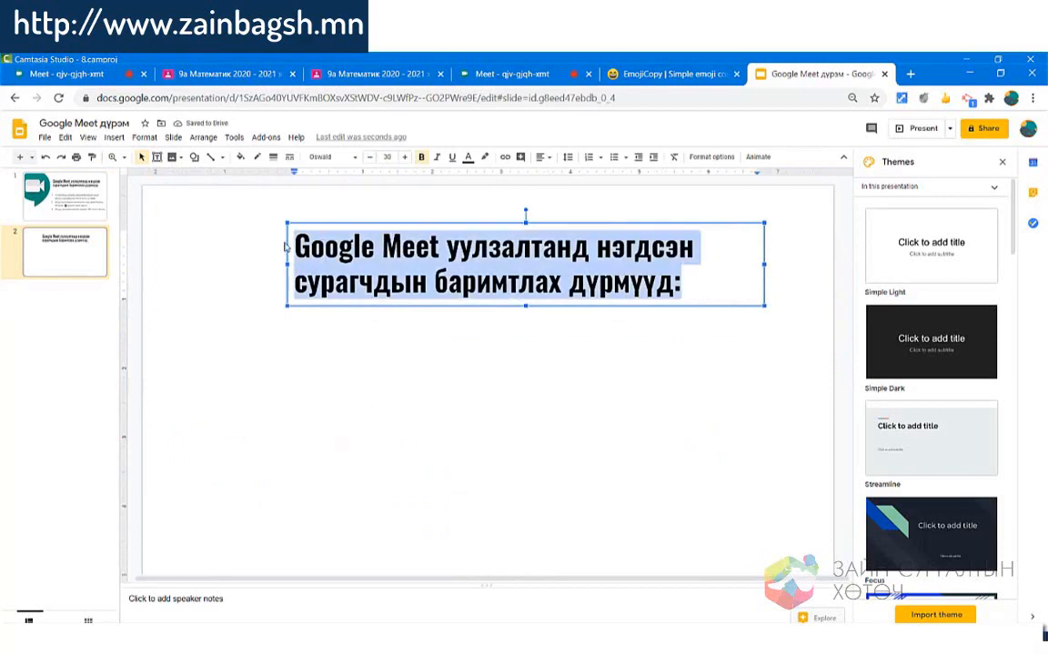
type("Багш ")
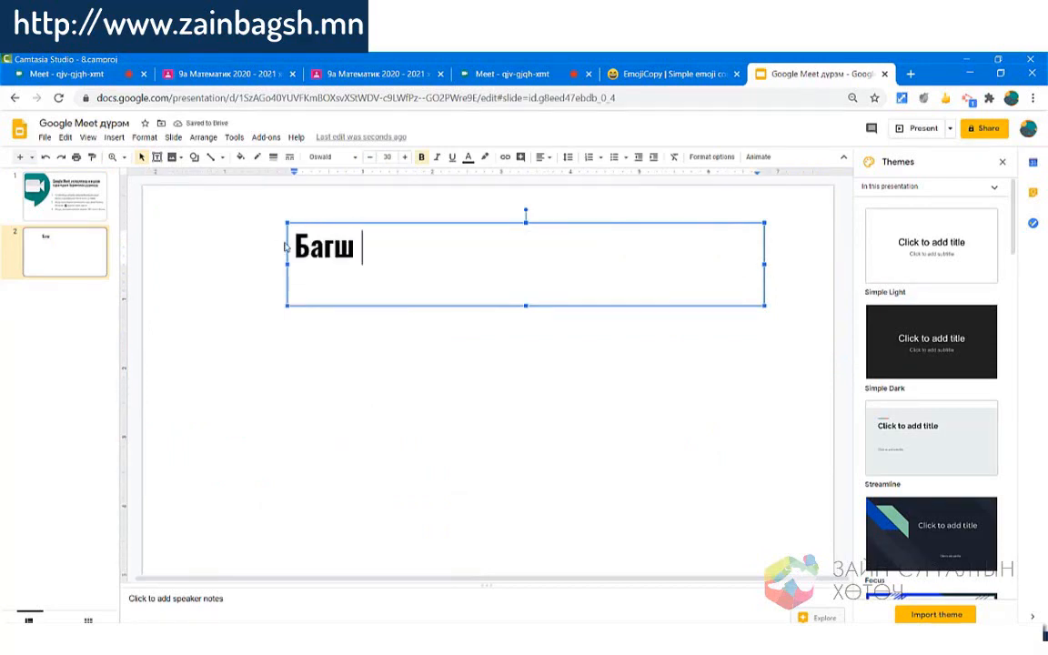
type("түр зуур өөрийн ком")
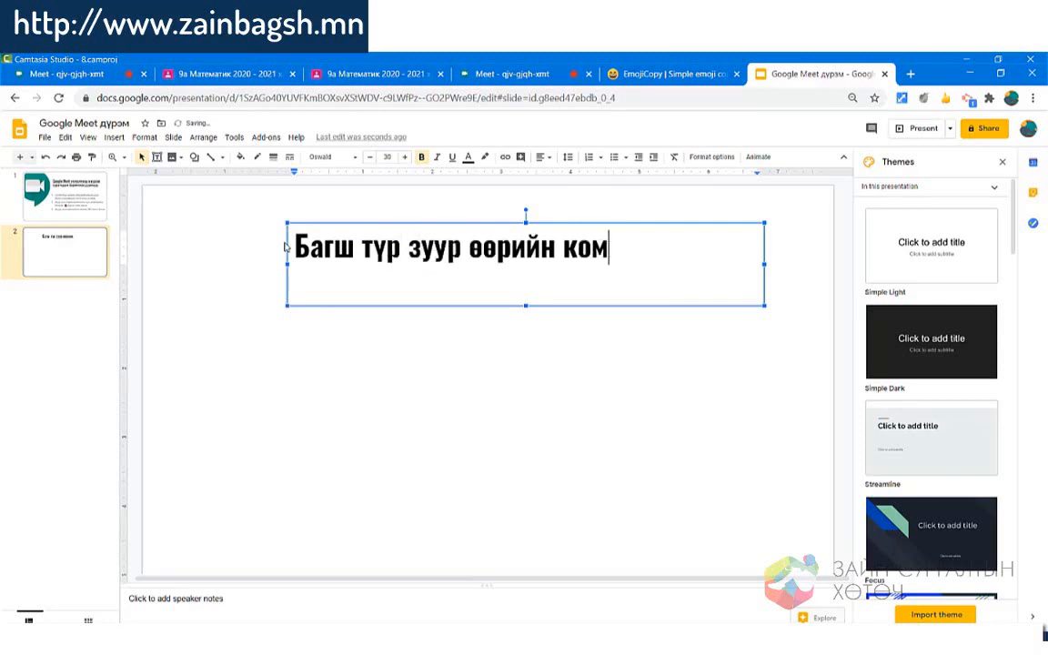
type("пьютерээс холдсон байна")
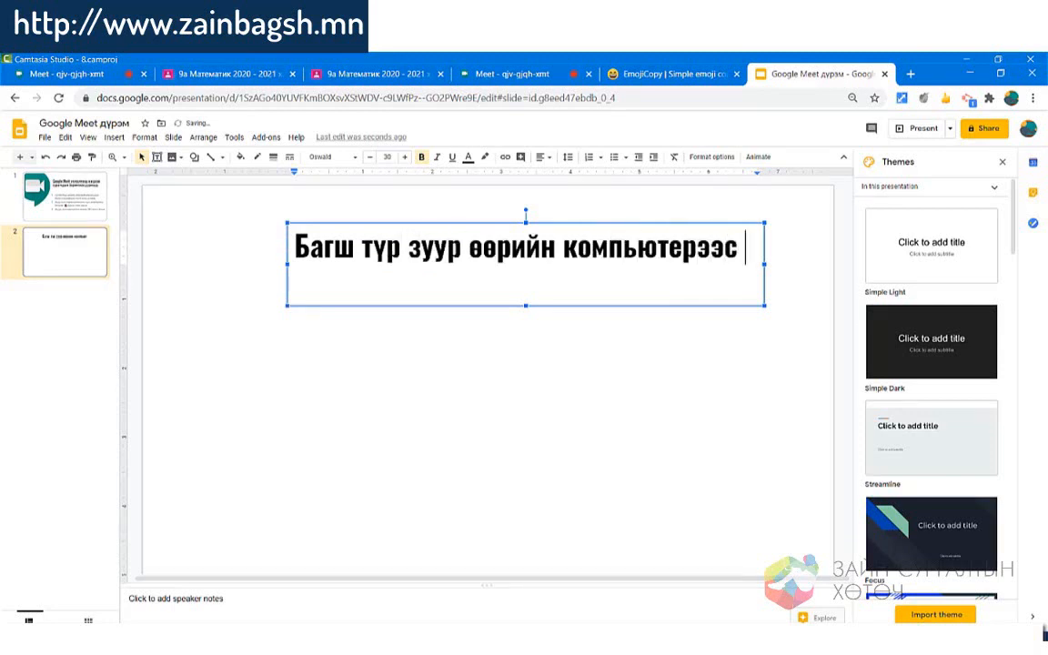
key("BackSpace")
key("BackSpace")
type("г")
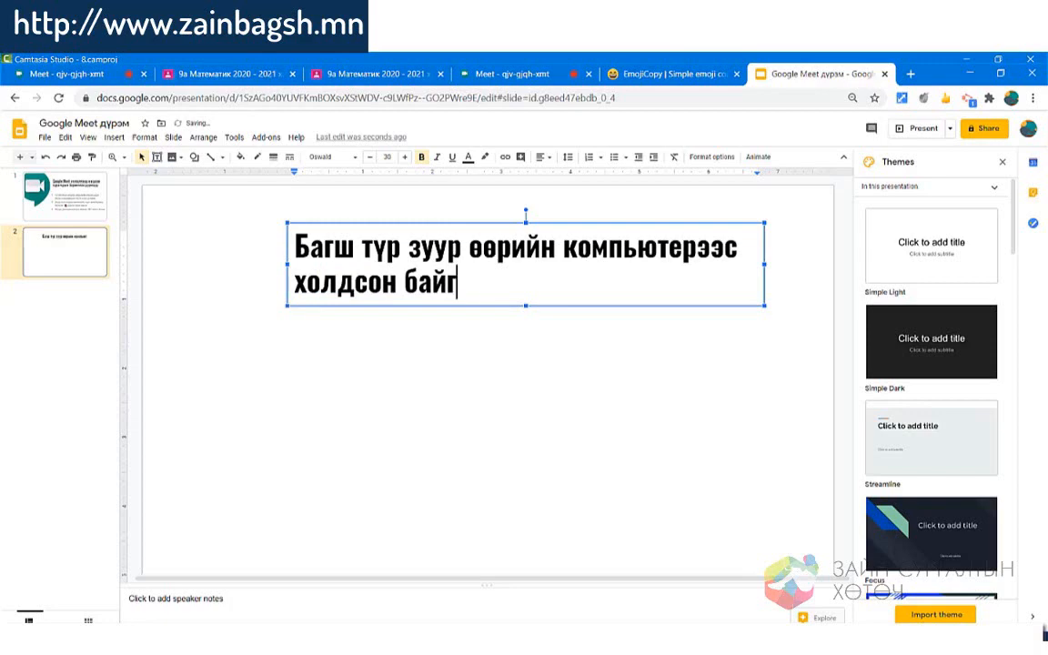
key("BackSpace")
type("на")
left_click_drag(611, 221, 618, 219)
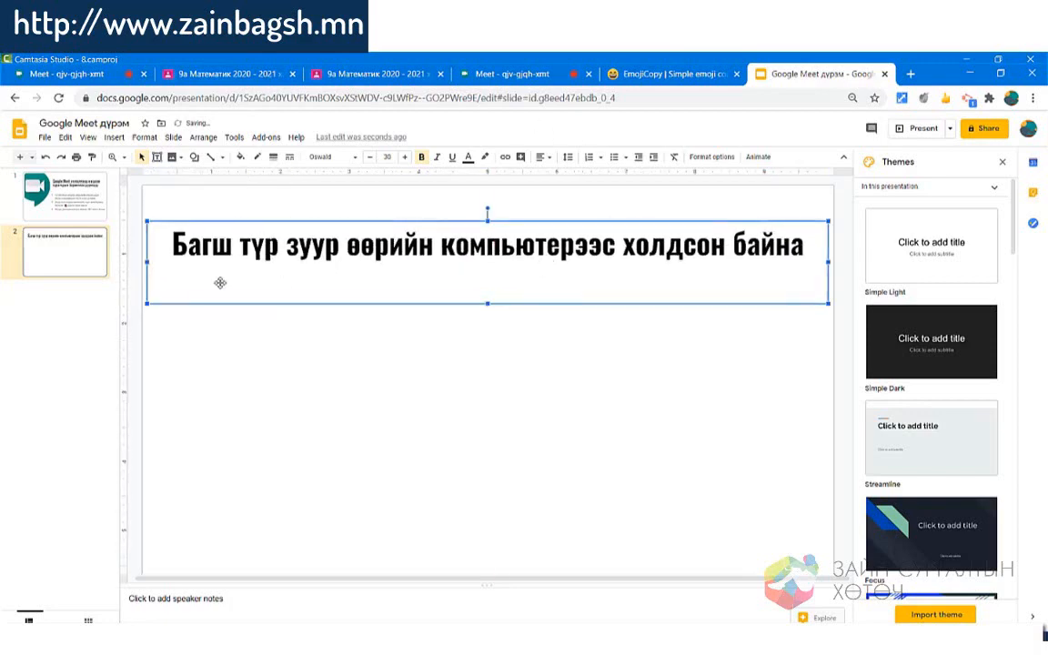
left_click_drag(487, 304, 489, 286)
- Copy the numbered rules list from slide 1 to slide 2, place it below the heading and widen its box
left_click(59, 202)
left_click(366, 354)
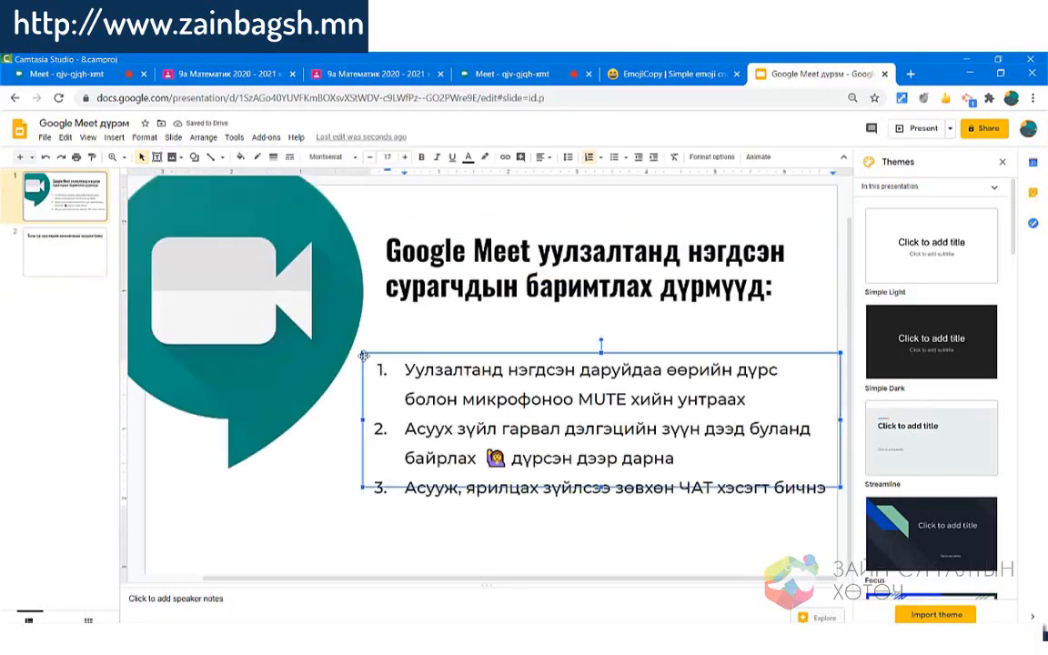
key("ctrl+c")
left_click(65, 252)
key("ctrl+v")
left_click(433, 361)
left_click_drag(433, 353, 344, 399)
left_click_drag(751, 465, 815, 465)
left_click_drag(276, 465, 200, 466)
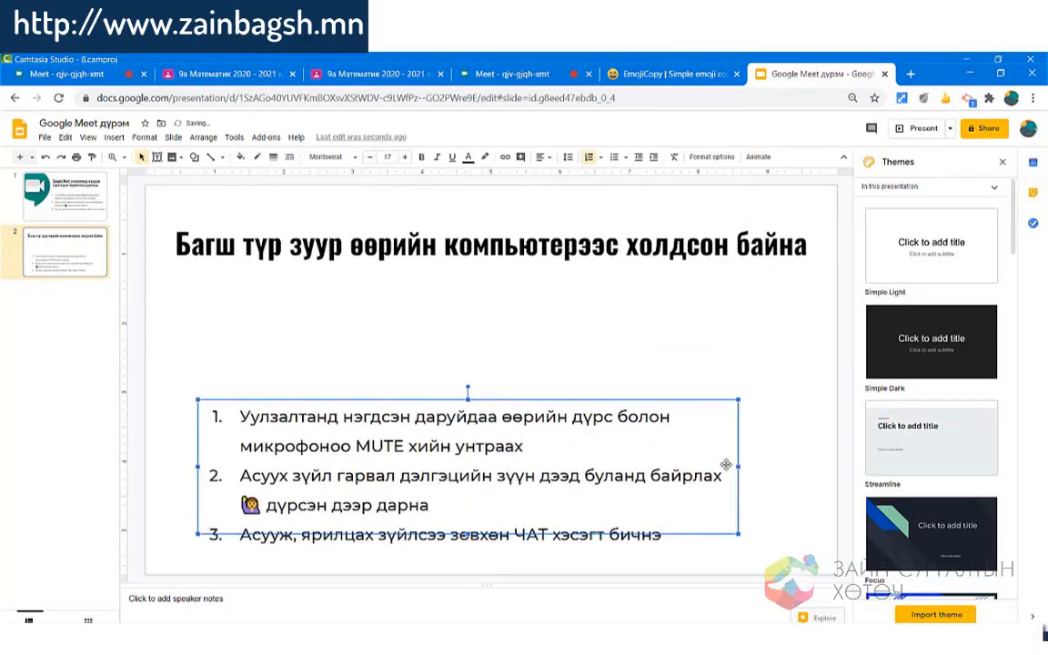
left_click_drag(739, 466, 802, 466)
- Replace the numbered rules list on slide 2 with the line "Асуух зүйл байвал ЧАТ хэсэгт бичиж үлдээгээрэй"
left_click(606, 500)
left_click_drag(669, 536, 224, 412)
key("BackSpace")
type("Асу")
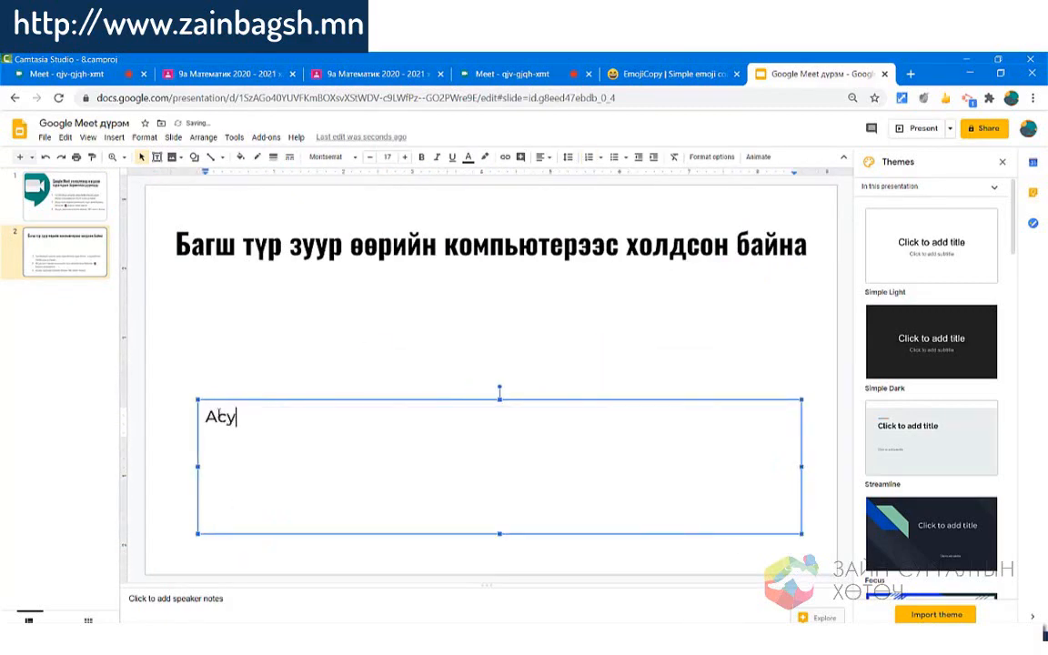
type("ух зүйл байвал")
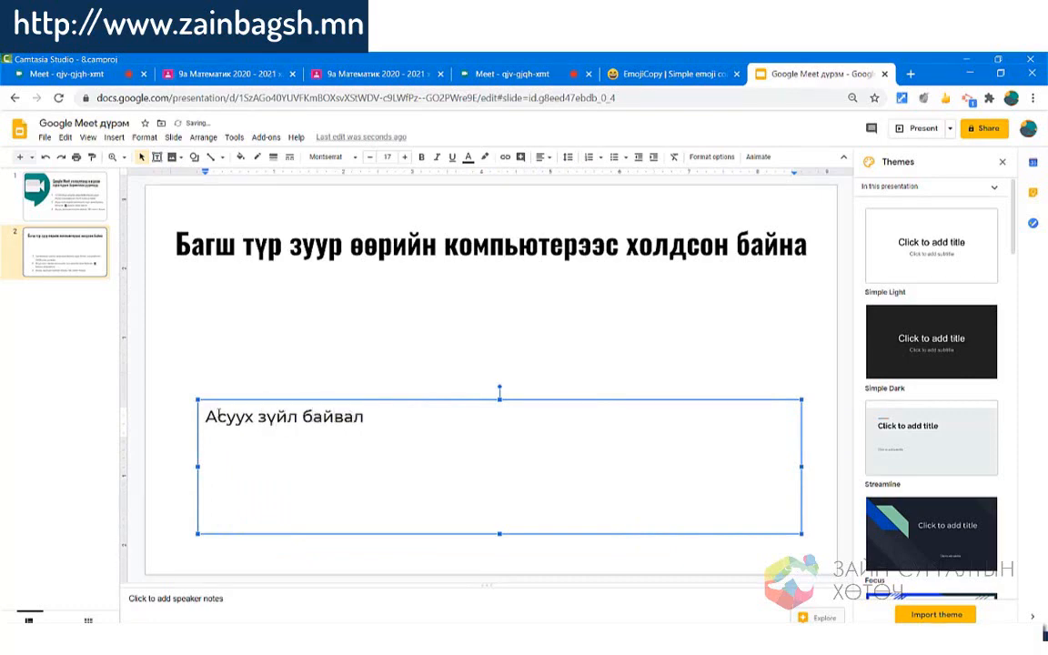
key("ctrl+f")
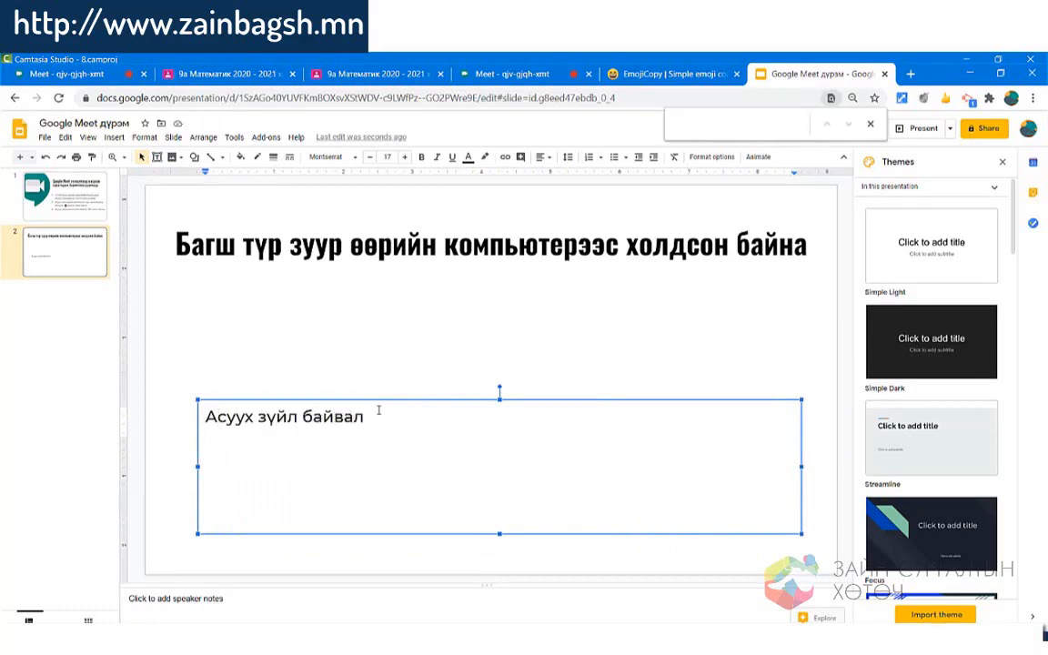
type("ЧАТ")
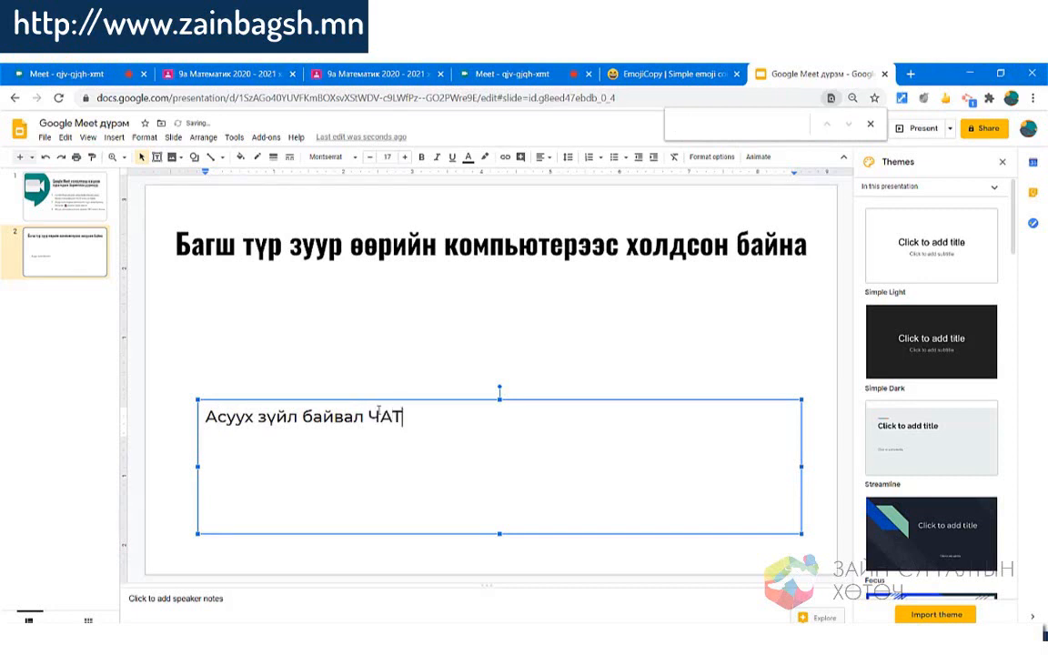
type(" хэсэгт бичиж үлдээгээрэй")
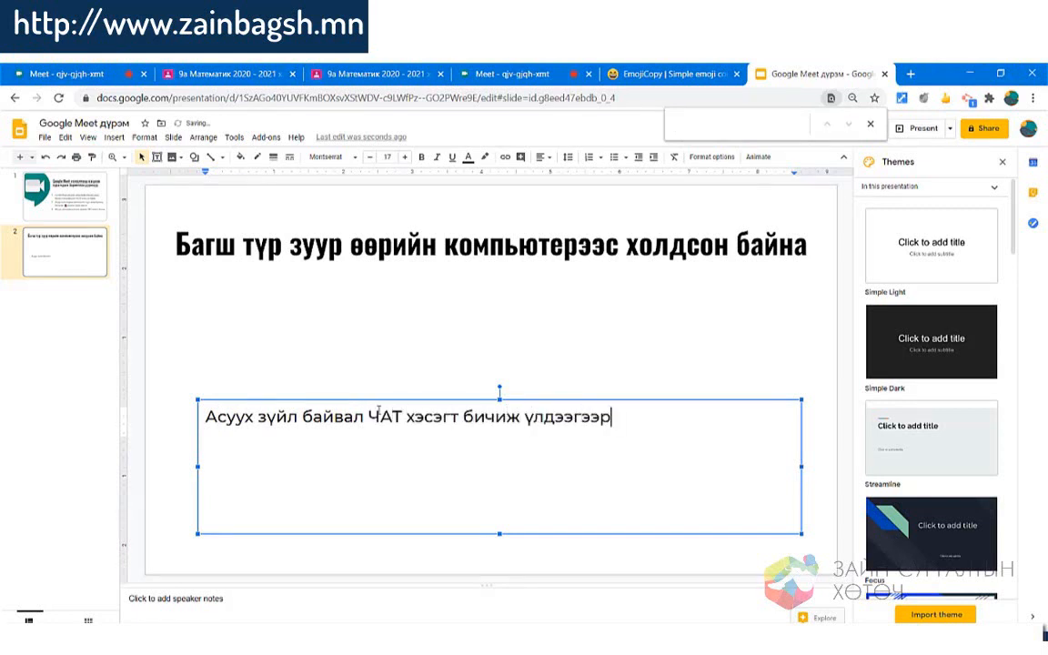
- Add a second line to slide 2's body text reading "Тун удахгүй буцаж ирээд асуултанд нь хариулах болно"
key("Return")
type("Тун удахгүй ")
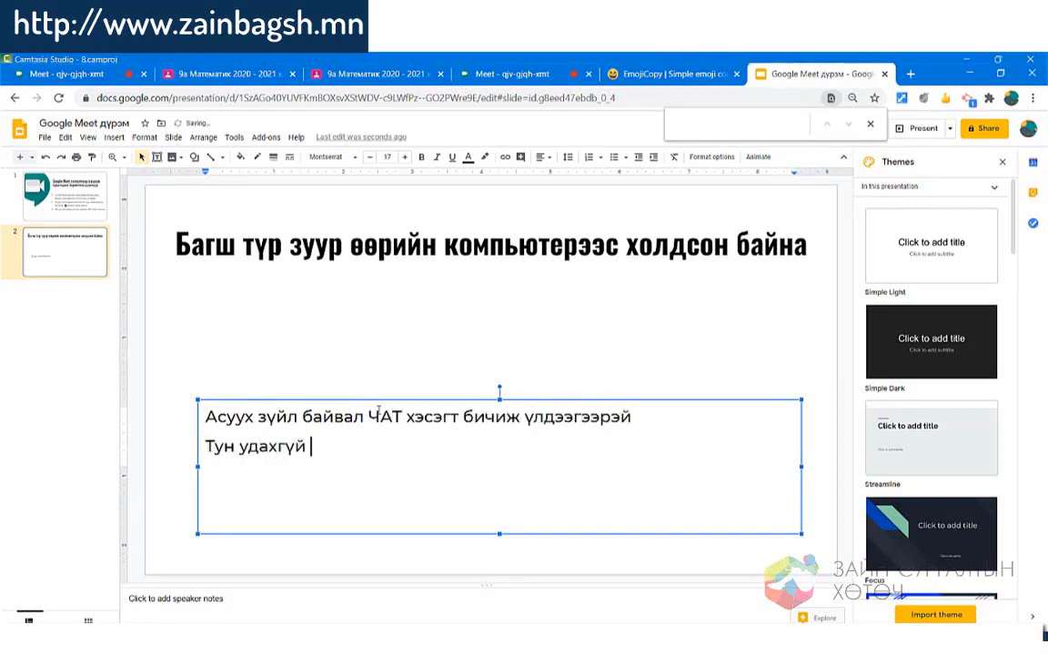
type("буцаж ирээд ")
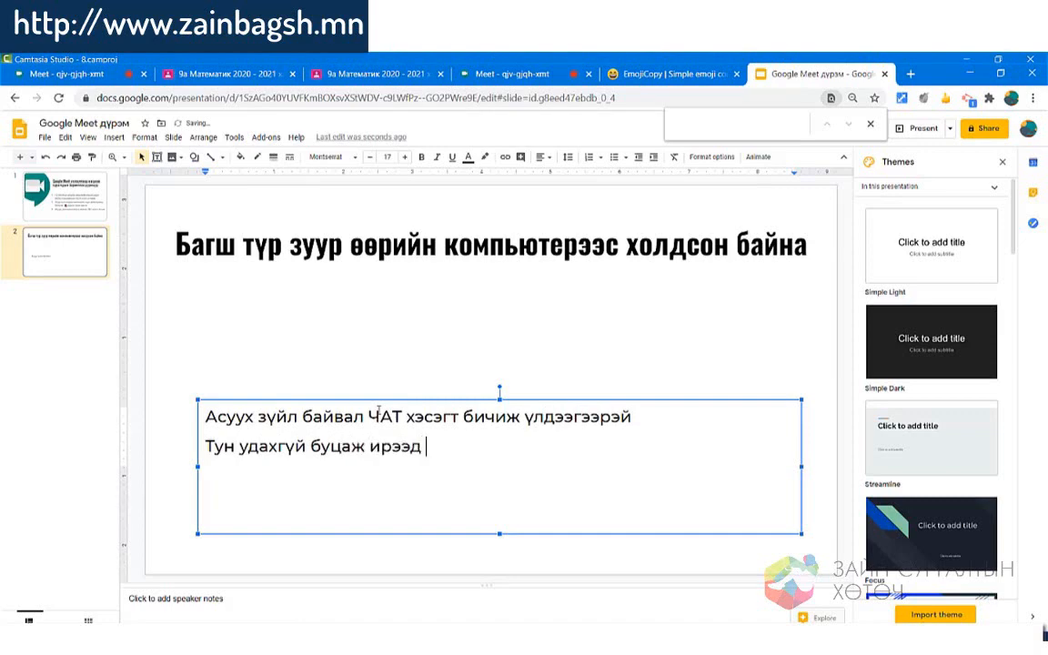
type("асуултанд нь хариулах болно")
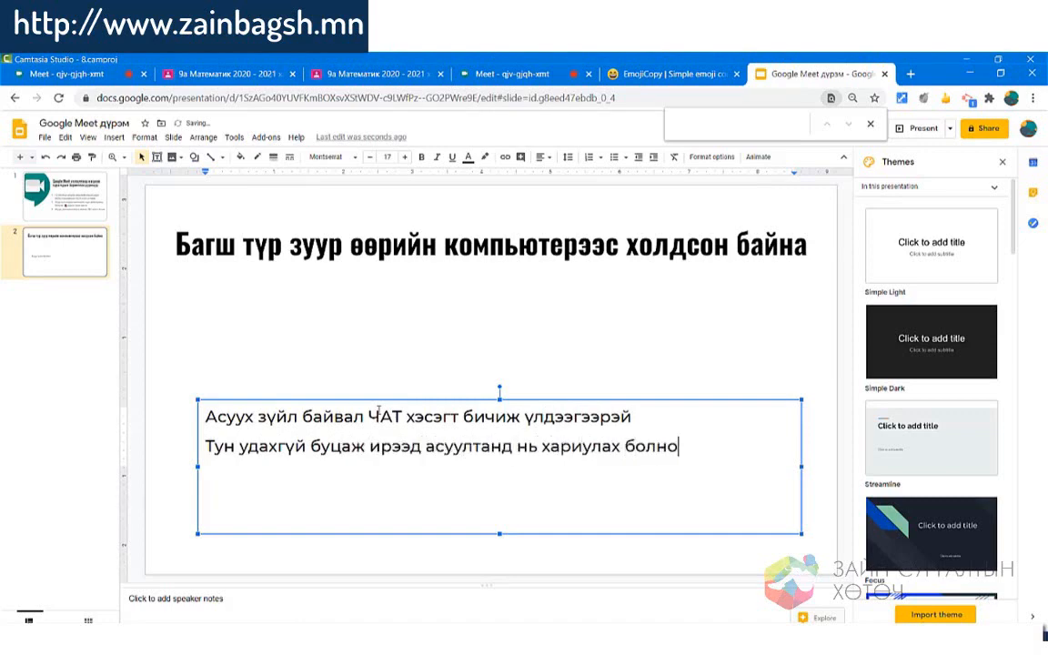
- Centre both lines of slide 2's body text and lower the upper edge of their text box
key("ctrl+a")
left_click(543, 157)
left_click(559, 177)
left_click(462, 501)
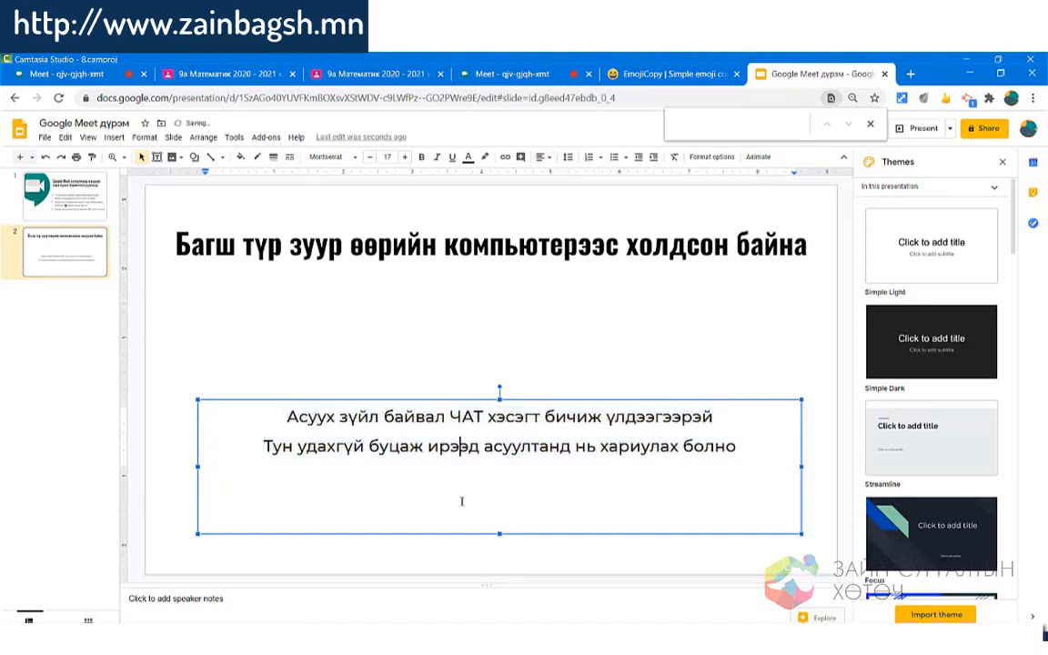
left_click_drag(499, 399, 499, 443)
left_click(565, 355)
- Switch to EmojiCopy, clear the raised-hand emoji, and pick and copy the winking face emoji
left_click(673, 74)
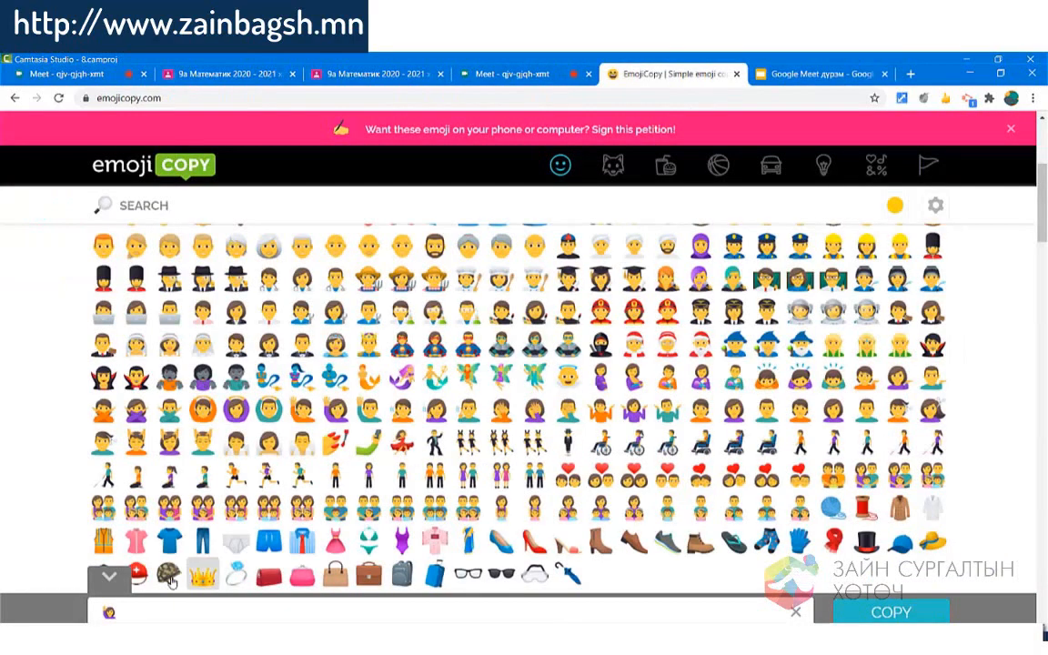
left_click_drag(173, 613, 24, 607)
key("BackSpace")
scroll(335, 387, "up", 4)
left_click(534, 289)
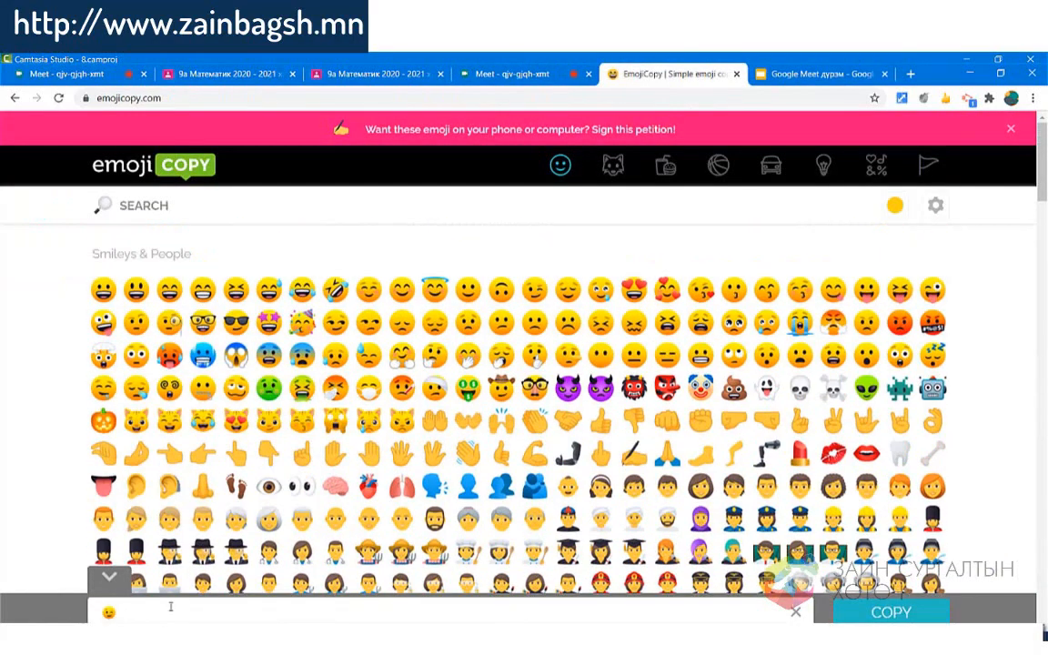
left_click_drag(168, 607, 96, 611)
left_click(170, 582)
- Return to the Google Meet дүрэм presentation and paste the winking emoji on a new line below slide 2's body text
left_click(820, 73)
left_click(476, 475)
left_click(744, 491)
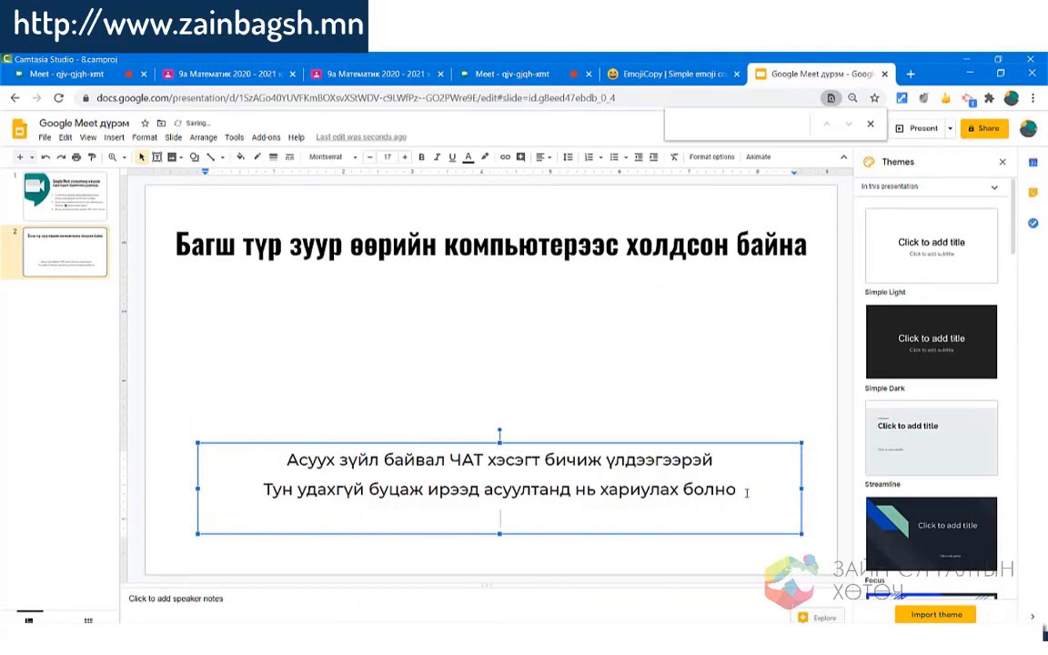
key("Return")
key("ctrl+v")
left_click(568, 370)
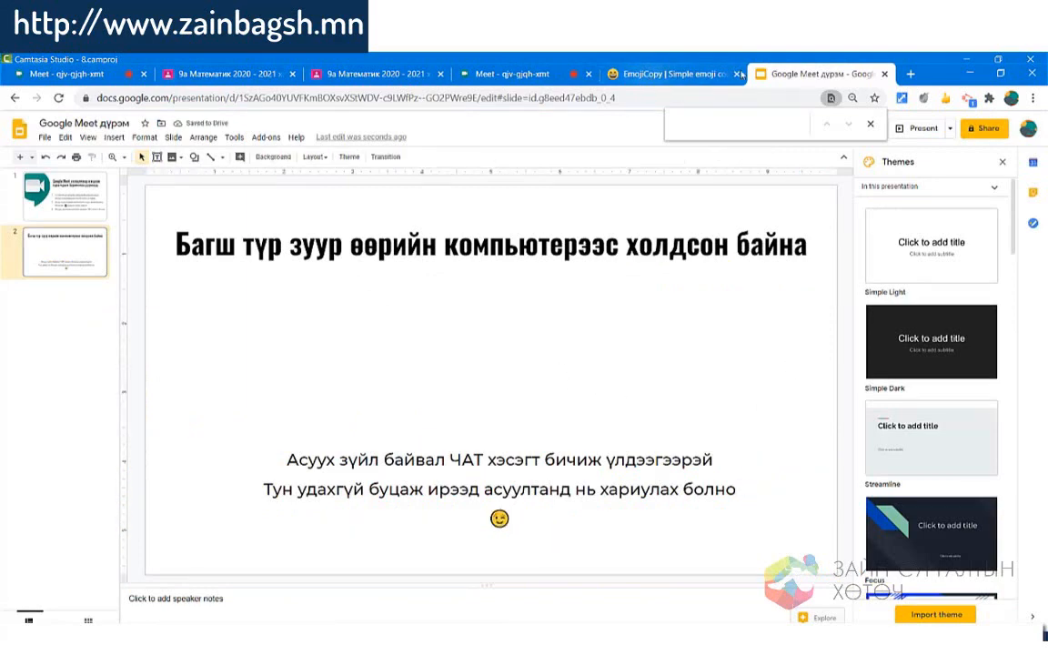
- Search Google for "giphy extension" in a new browser tab and open the GIPHY for Chrome page in the Chrome Web Store
left_click(114, 137)
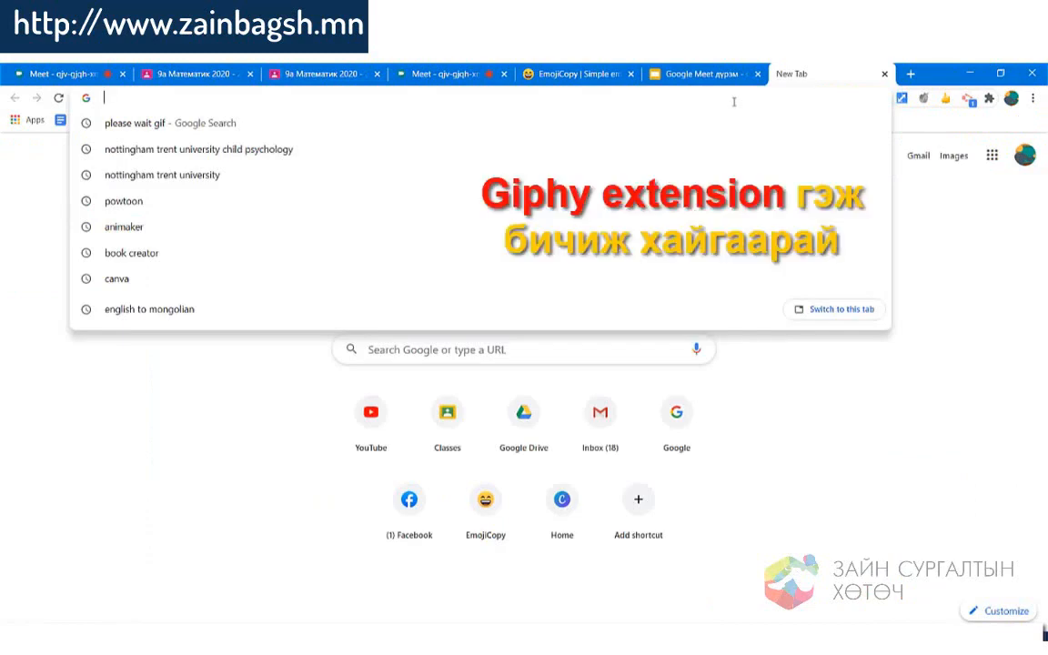
type("giphy")
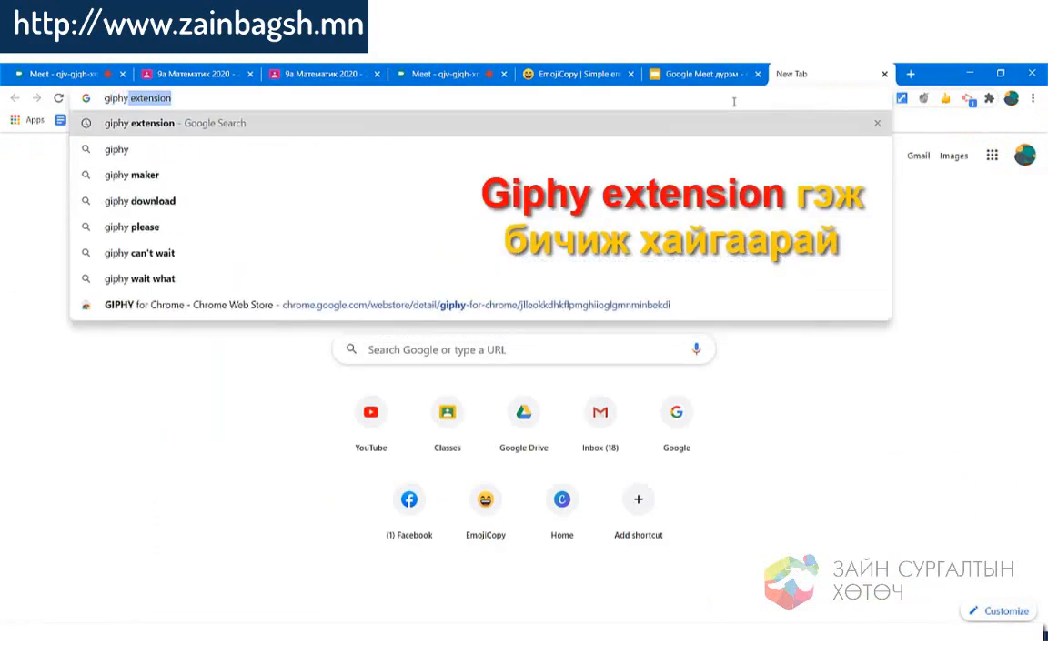
key("Return")
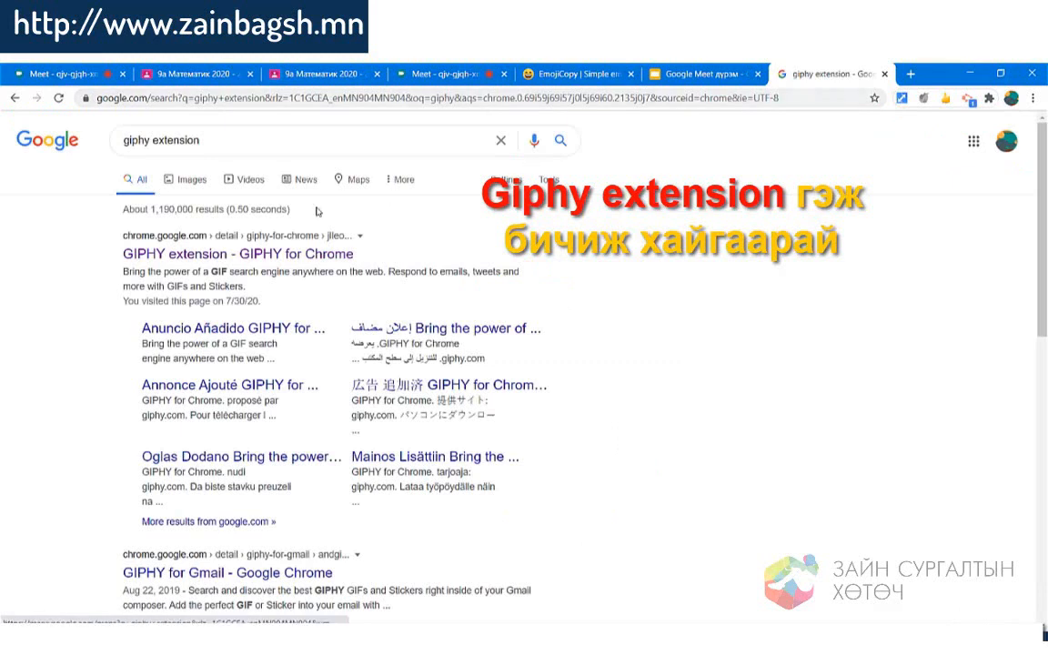
left_click(189, 258)
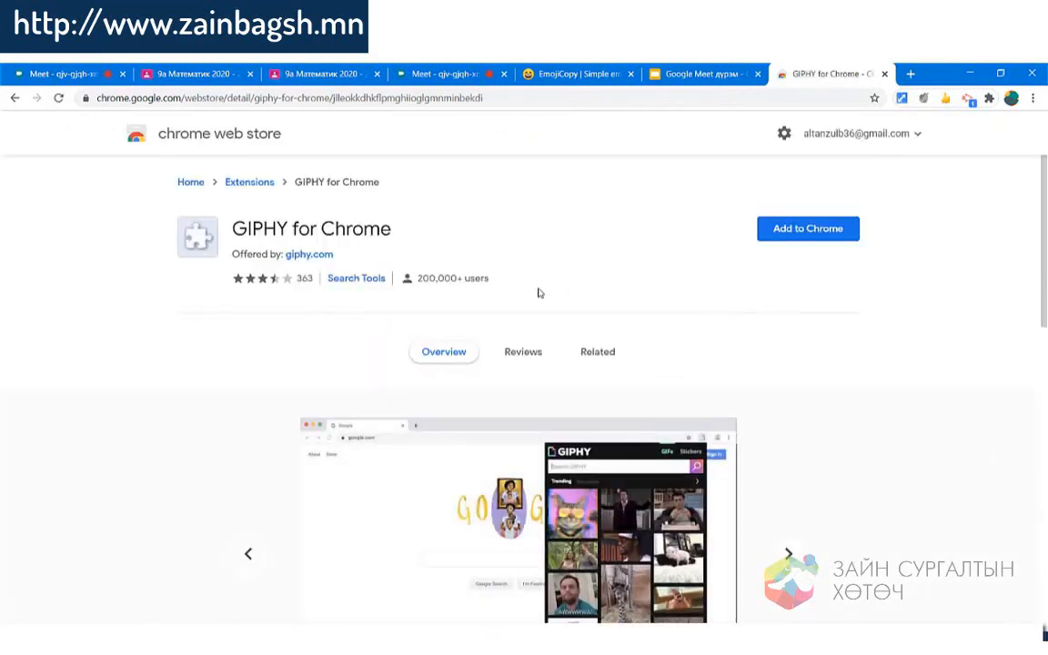
- Add the GIPHY for Chrome extension to the browser and dismiss the installation notice
left_click(803, 234)
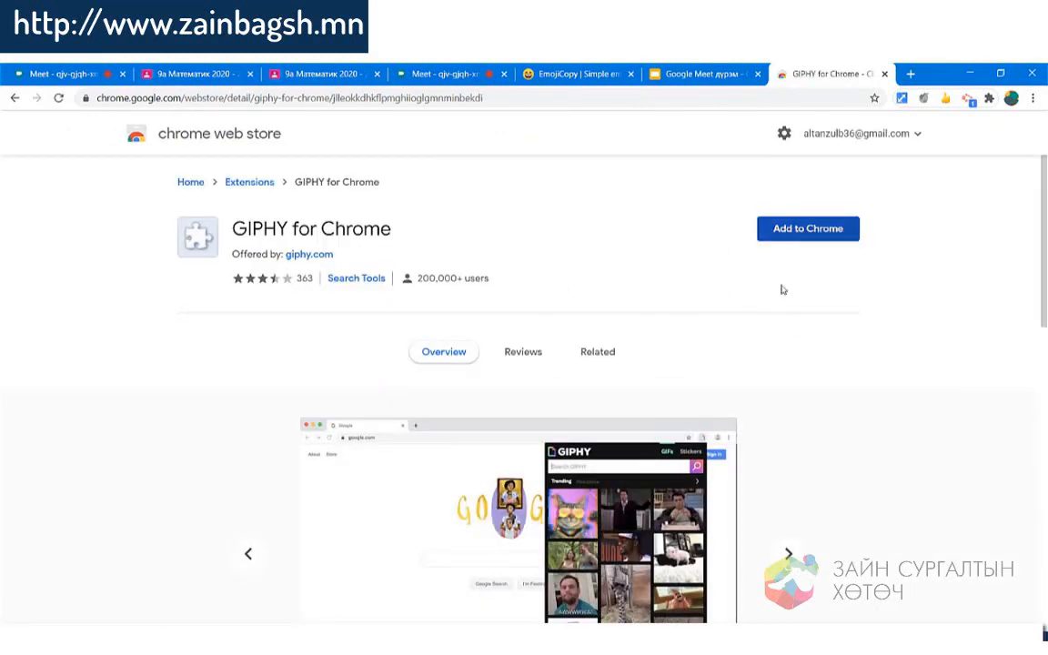
scroll(679, 397, "down", 3)
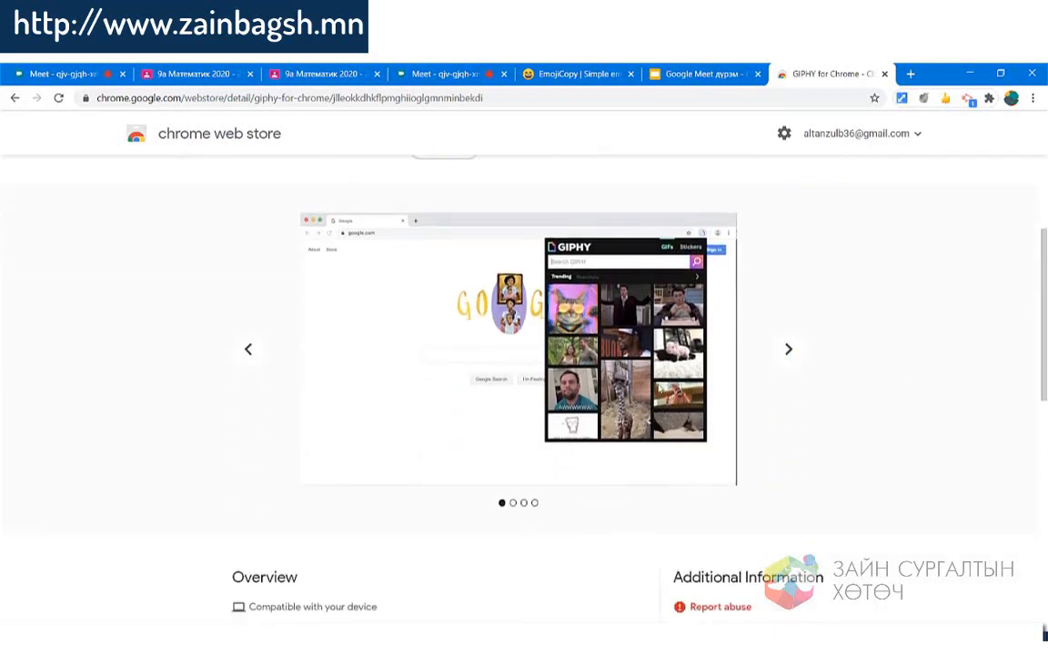
scroll(669, 433, "up", 3)
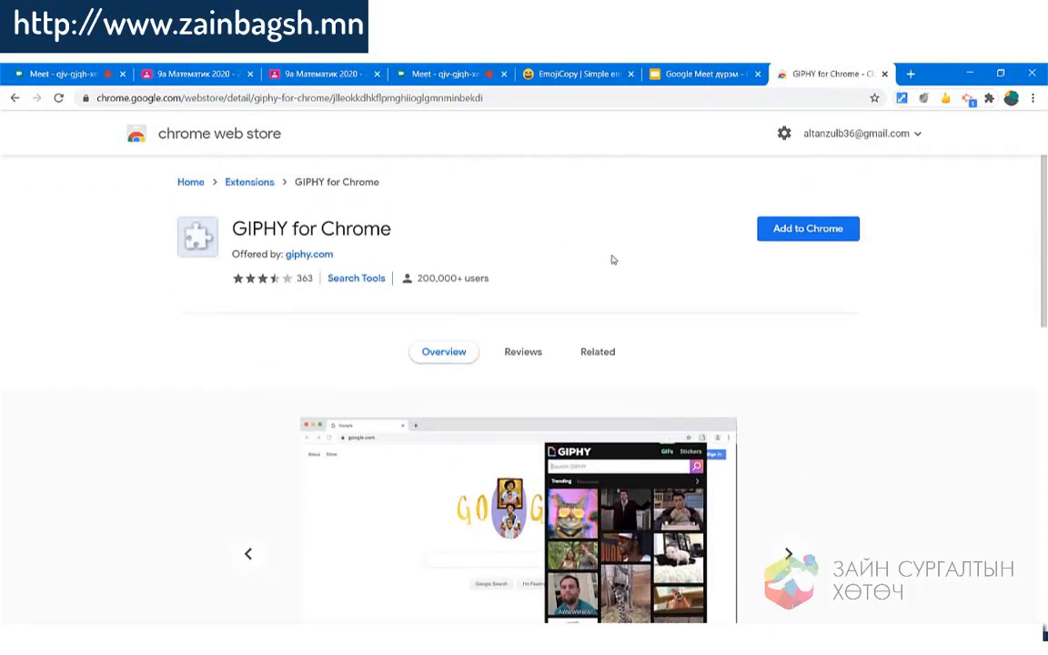
left_click(790, 230)
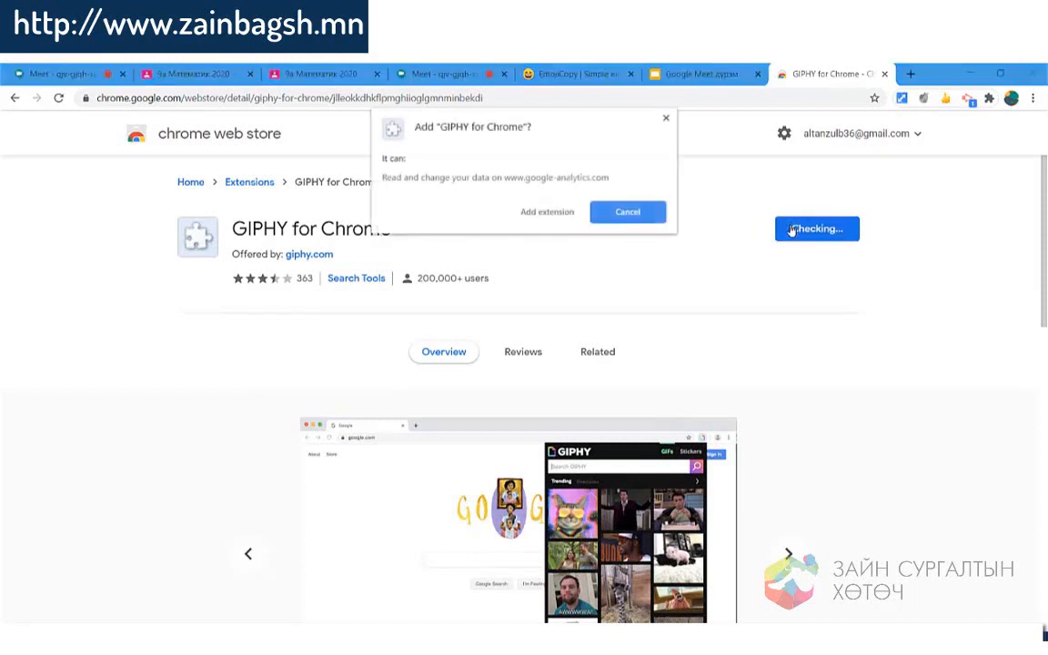
left_click(549, 212)
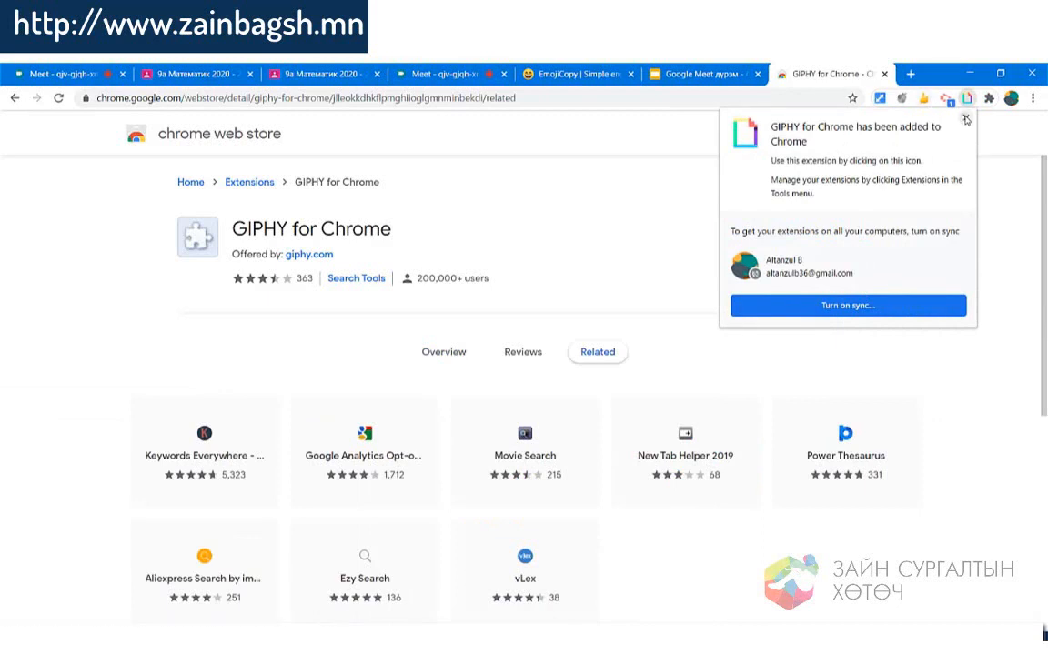
left_click(966, 119)
- Pin the GIPHY for Chrome extension to the browser toolbar and return to the Google Meet дүрэм presentation
left_click(989, 98)
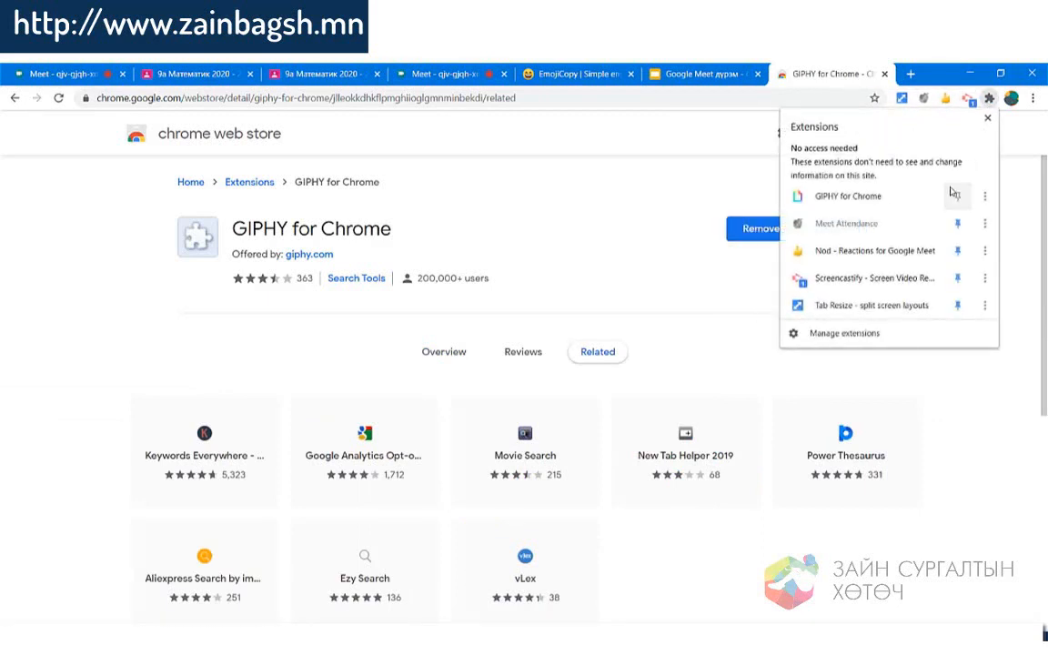
left_click(955, 195)
left_click(699, 74)
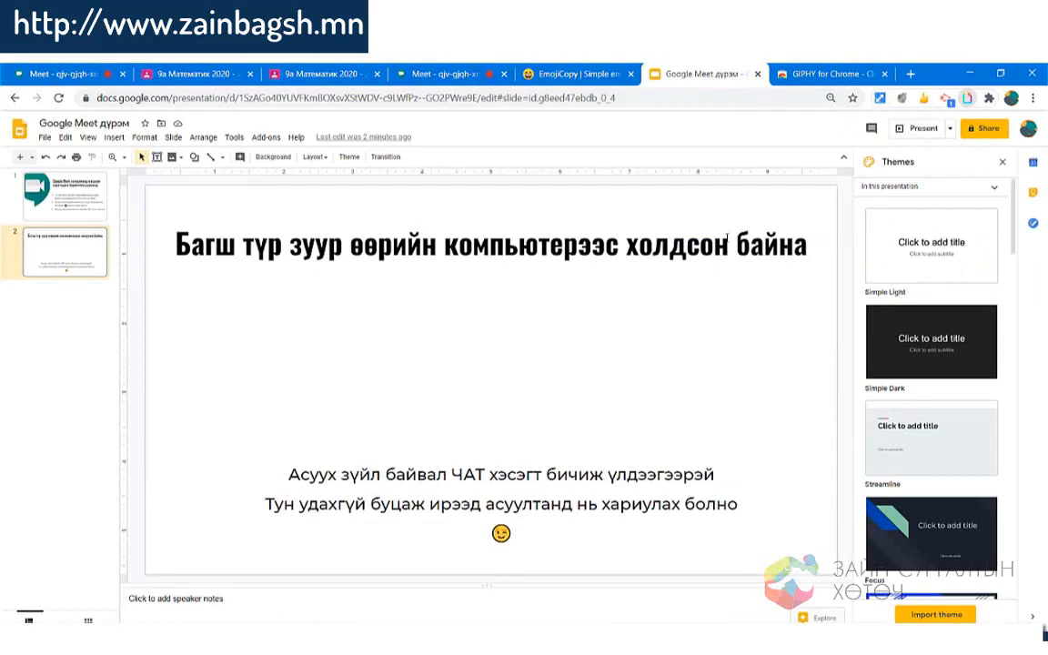
- Find a "loading" GIF with the GIPHY extension and insert the coloured-line animation between the heading and body text of slide 2
left_click(967, 97)
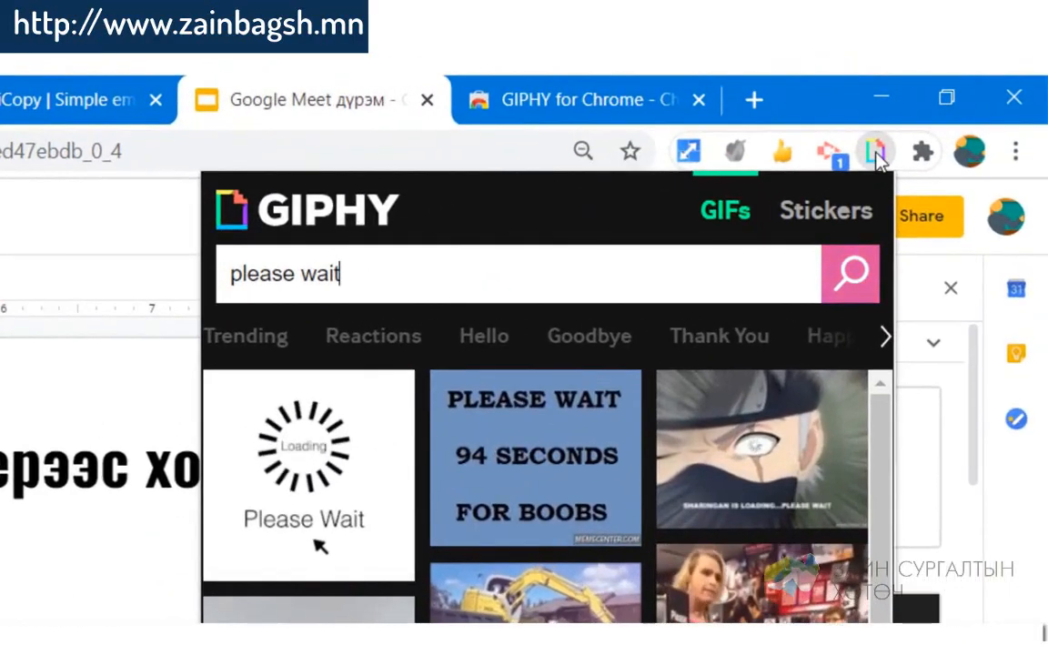
left_click(968, 98)
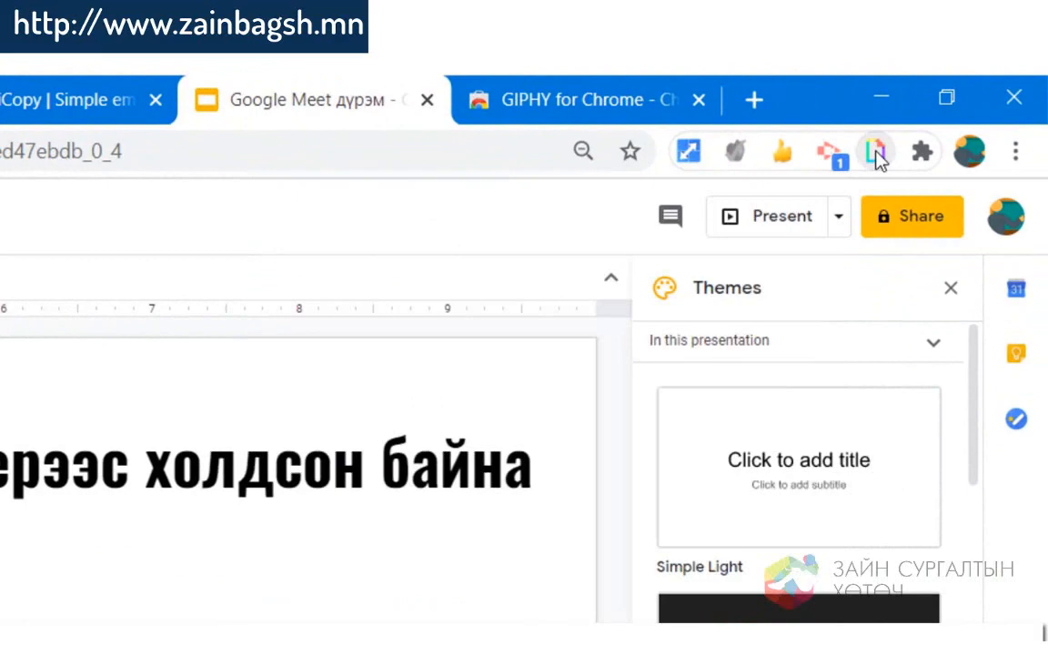
left_click(876, 154)
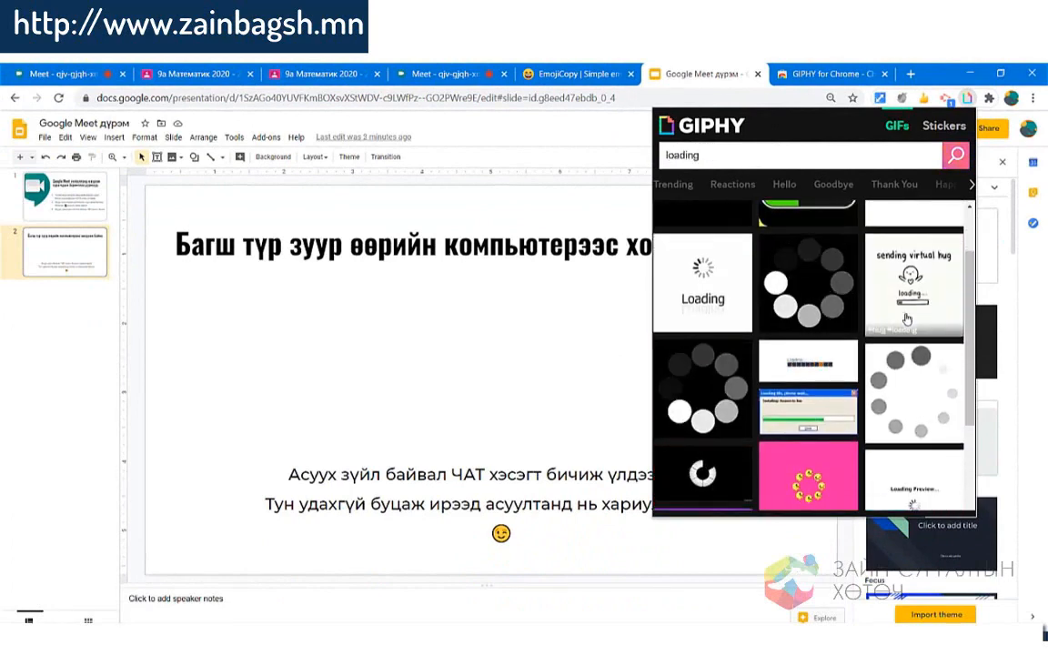
scroll(907, 318, "down", 3)
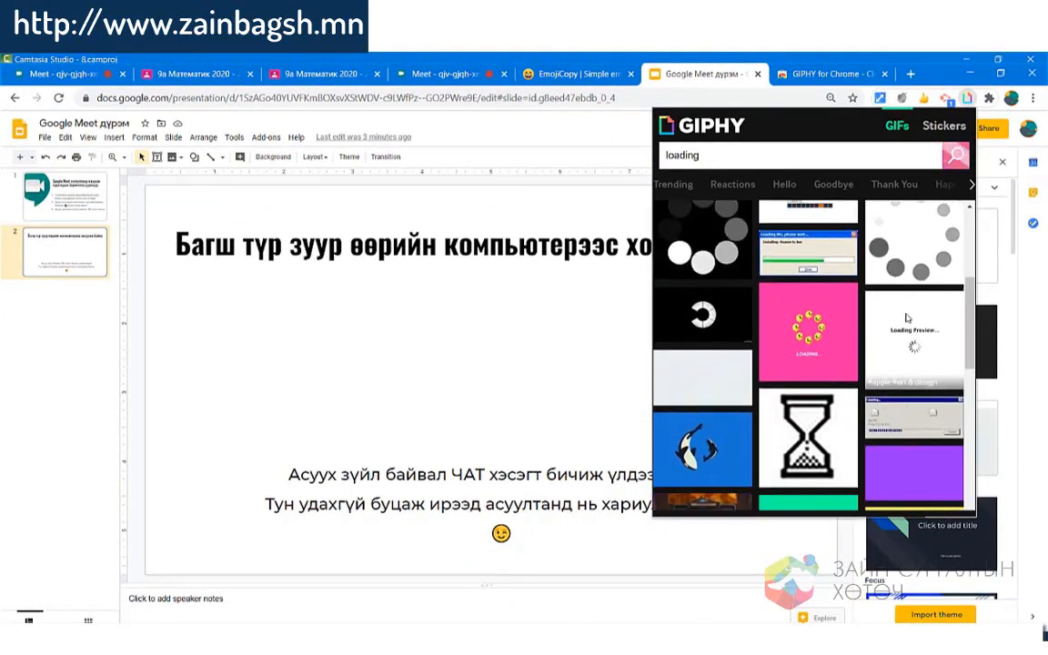
scroll(907, 317, "down", 3)
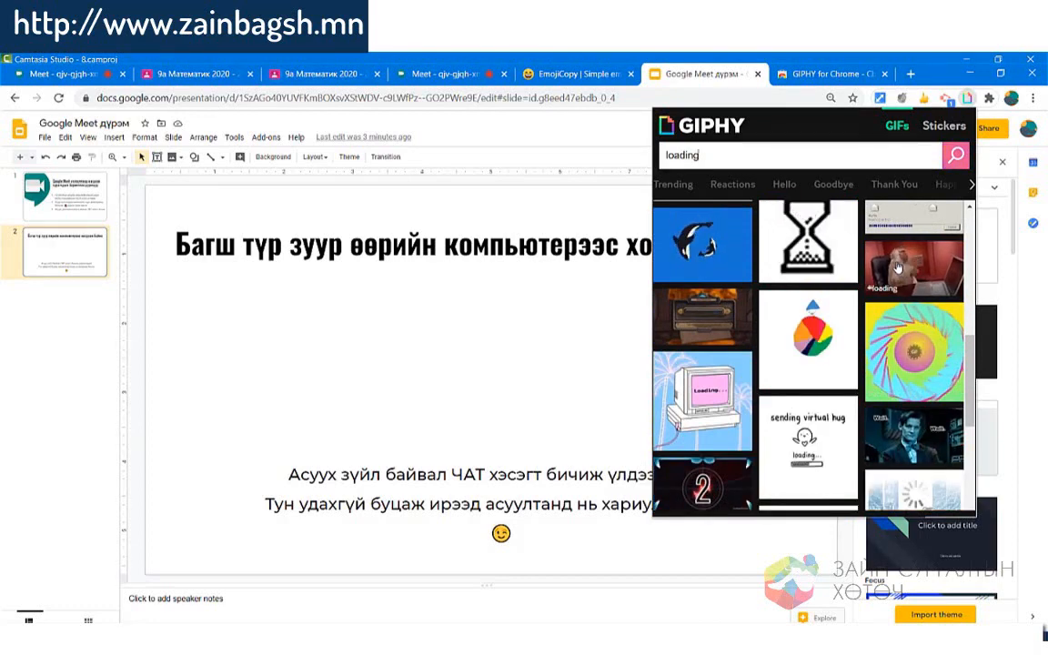
scroll(898, 267, "down", 3)
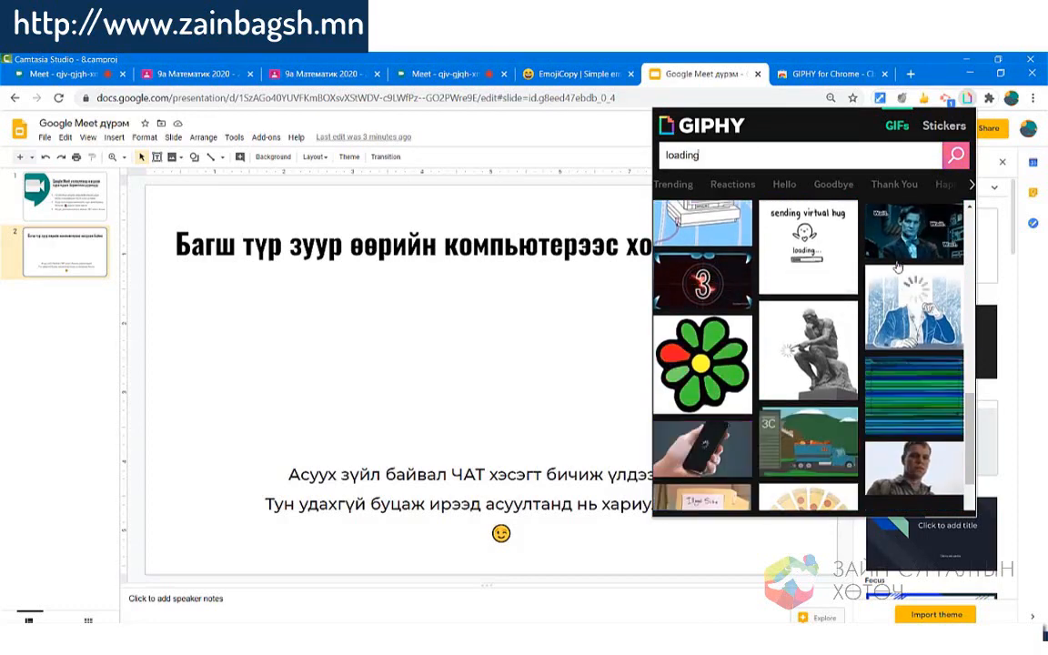
scroll(898, 266, "down", 2)
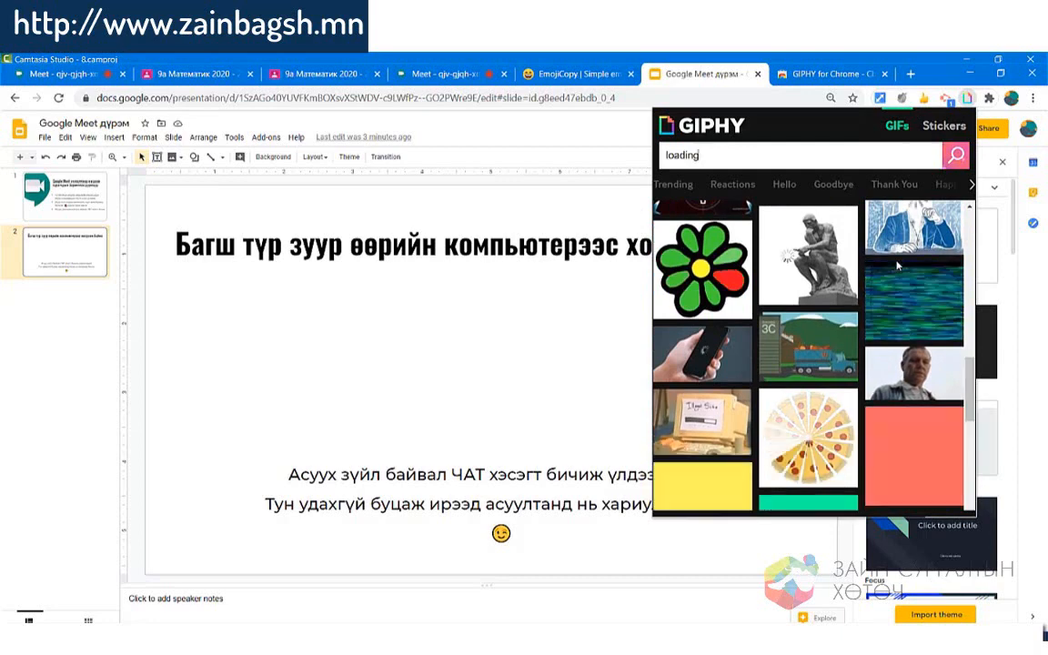
scroll(898, 266, "down", 3)
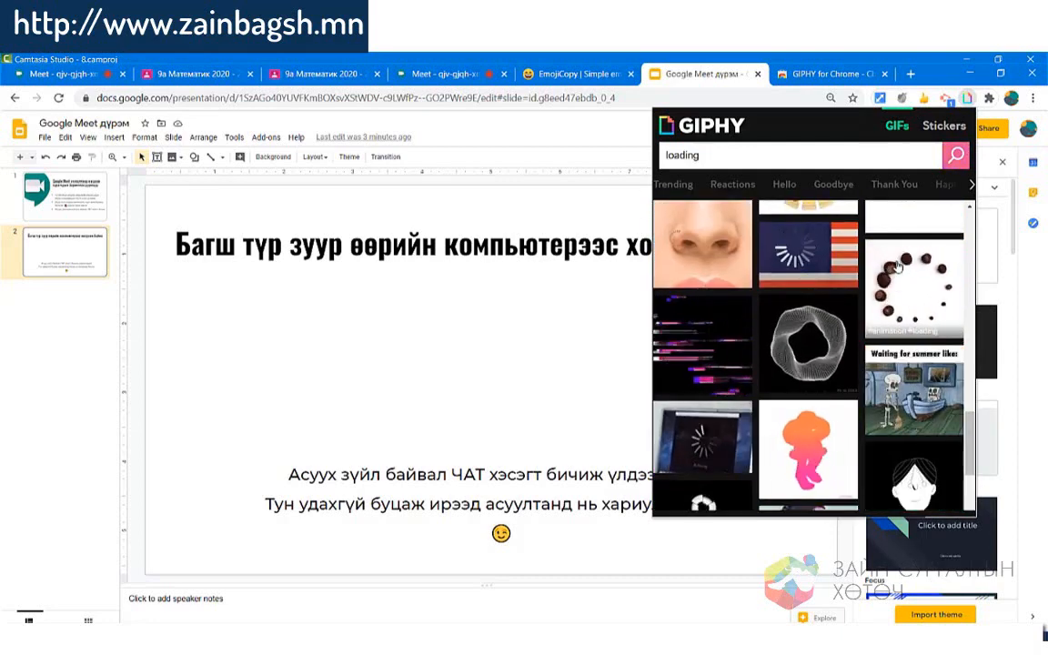
scroll(898, 267, "down", 3)
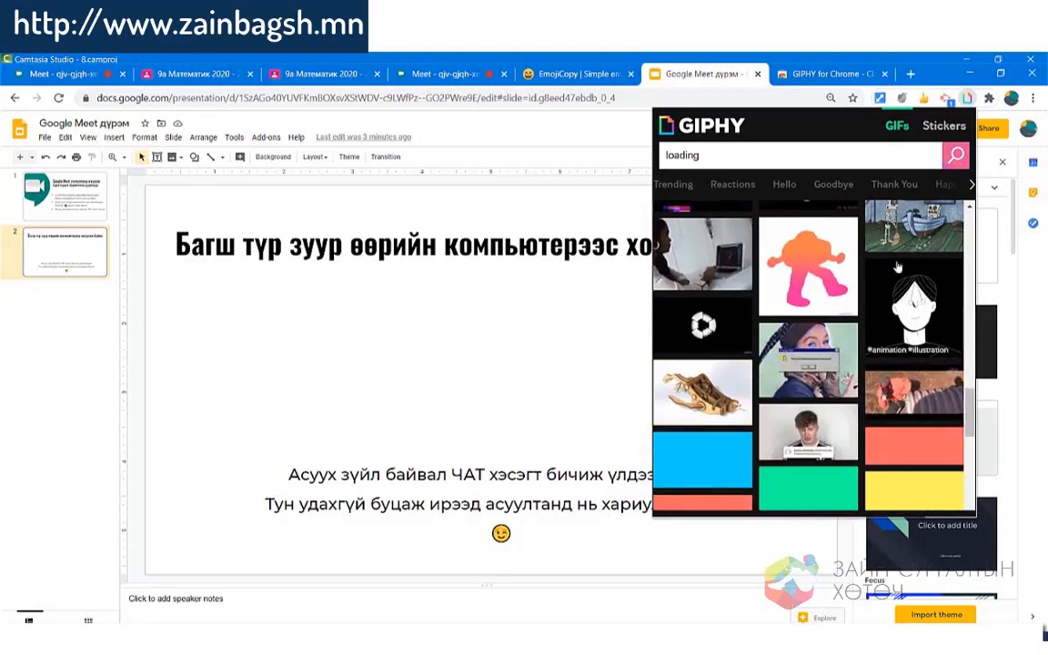
scroll(897, 267, "up", 10)
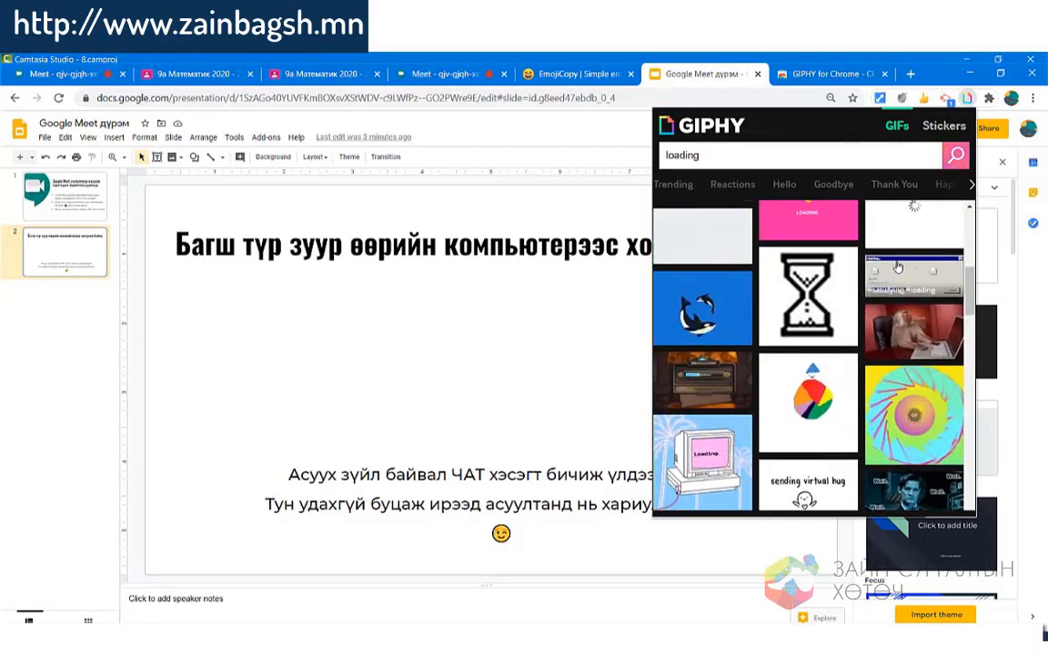
scroll(897, 267, "up", 5)
left_click(897, 267)
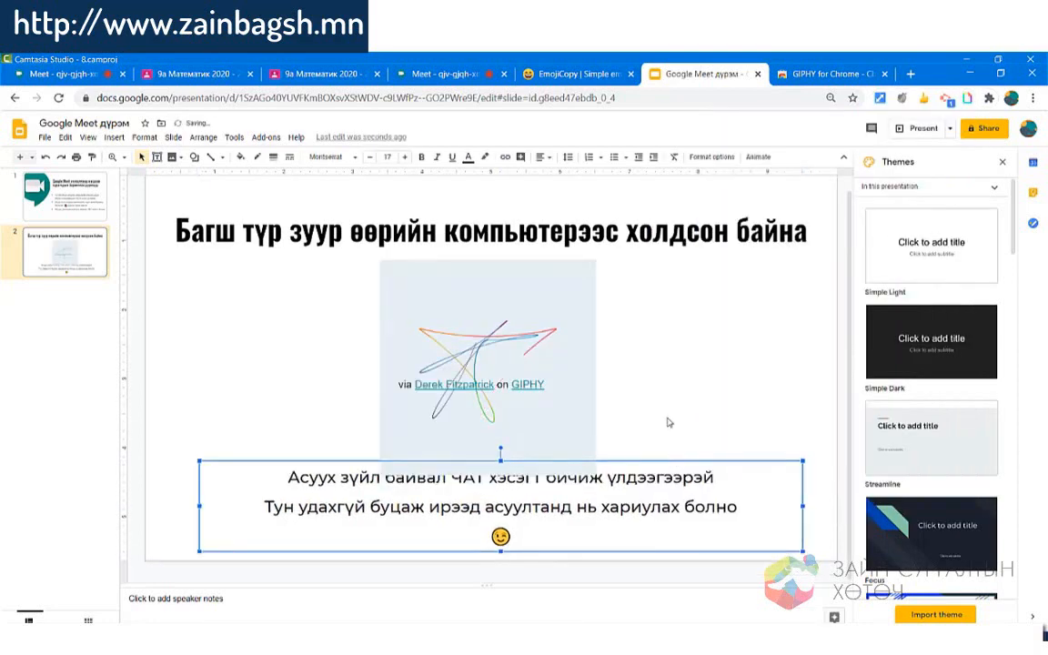
- Shrink the GIF on slide 2 until it no longer overlaps the body text, and move the body text box slightly down
left_click(553, 324)
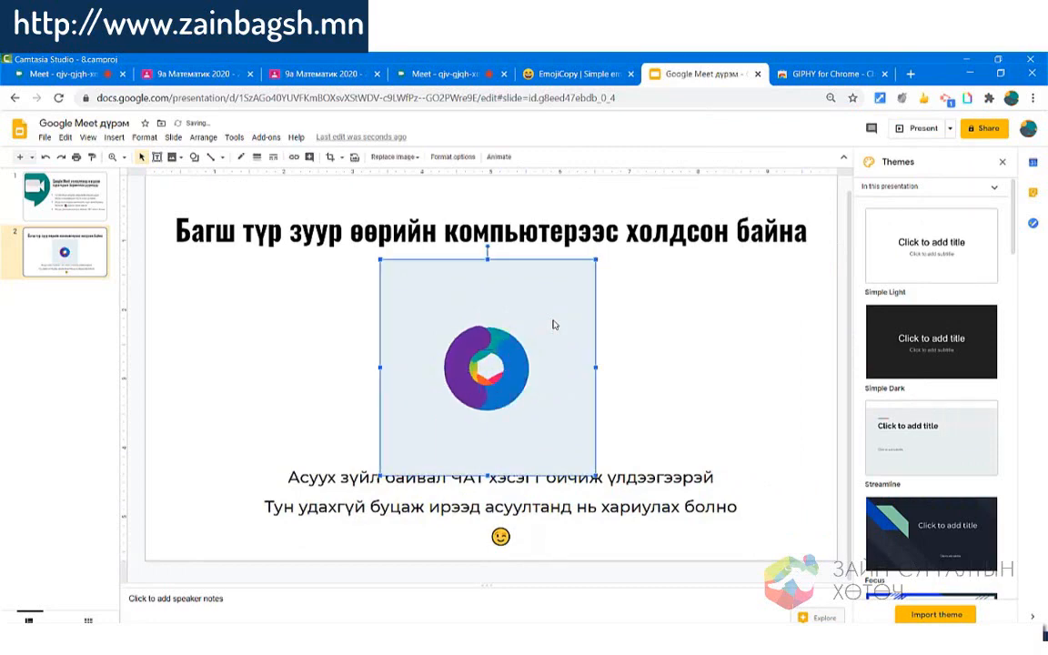
left_click_drag(594, 474, 570, 414)
left_click(689, 398)
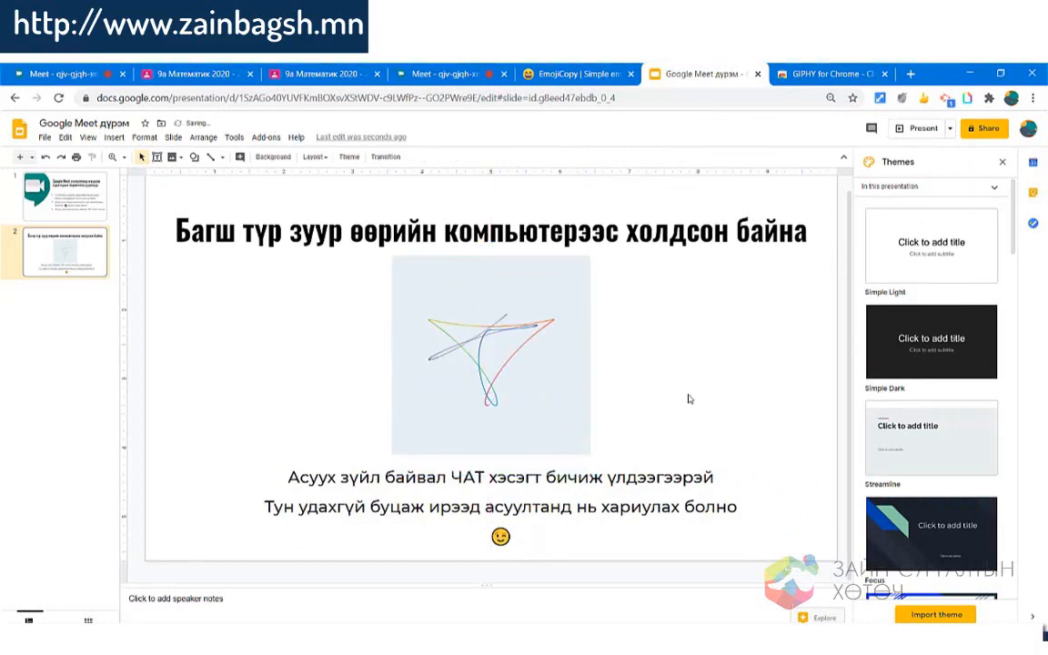
left_click(634, 503)
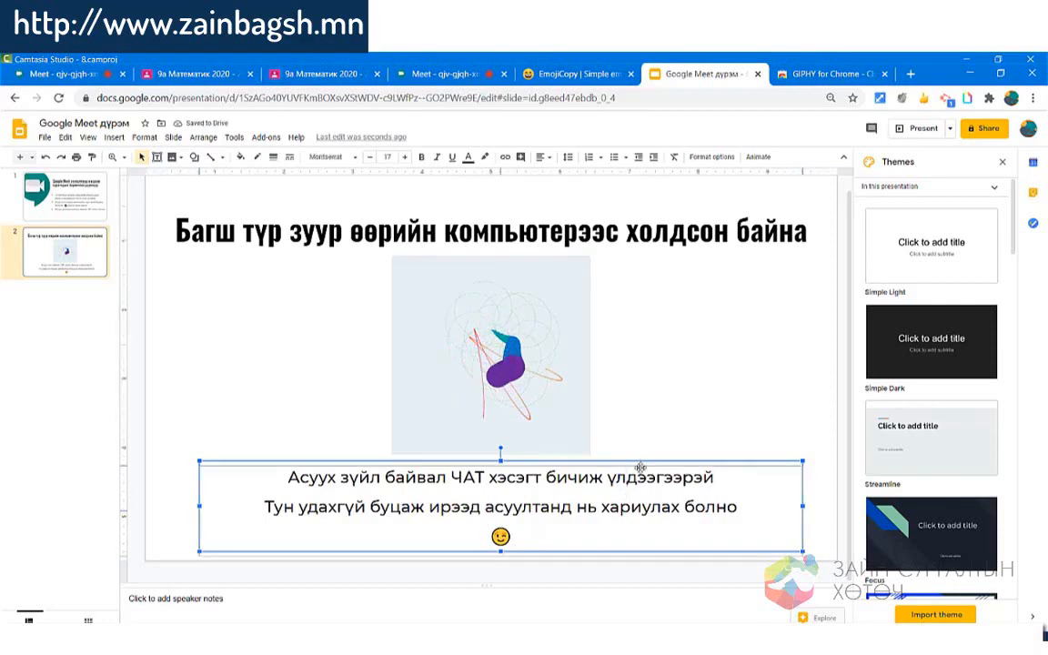
left_click_drag(640, 467, 640, 476)
- Reposition the GIF so it sits centred between the heading and the body text, and deselect it
left_click(588, 435)
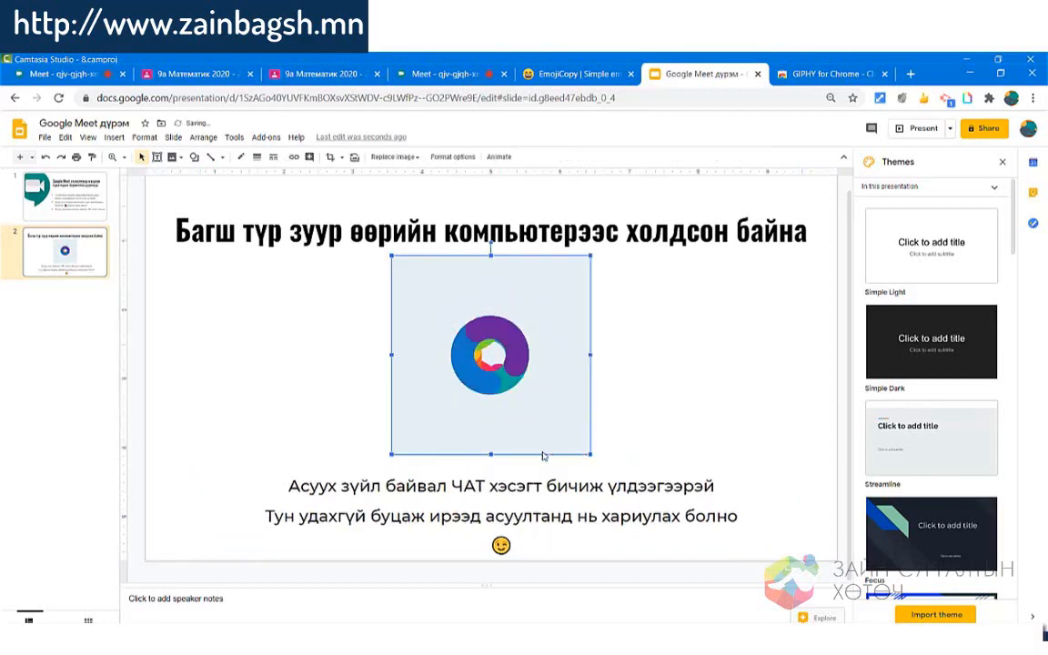
left_click_drag(511, 415, 470, 407)
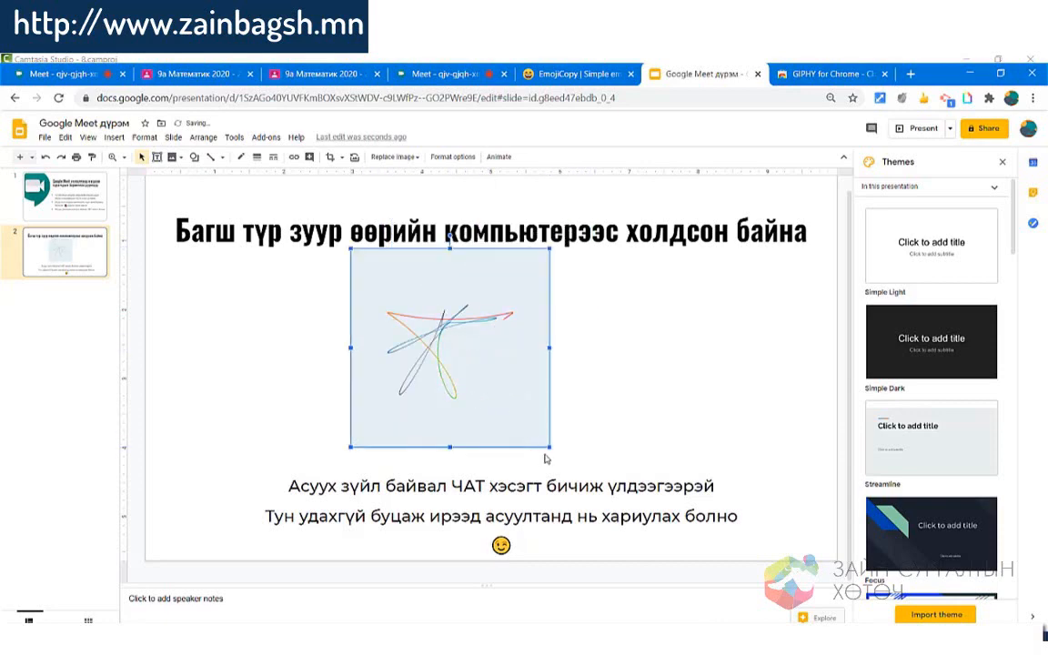
left_click_drag(548, 443, 596, 448)
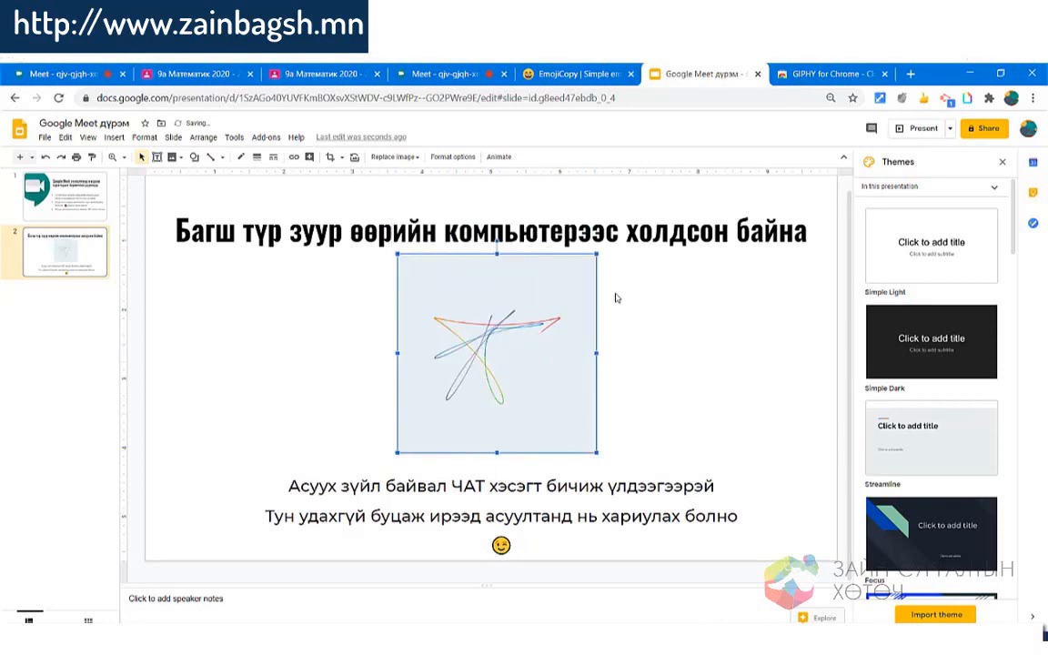
left_click(536, 580)
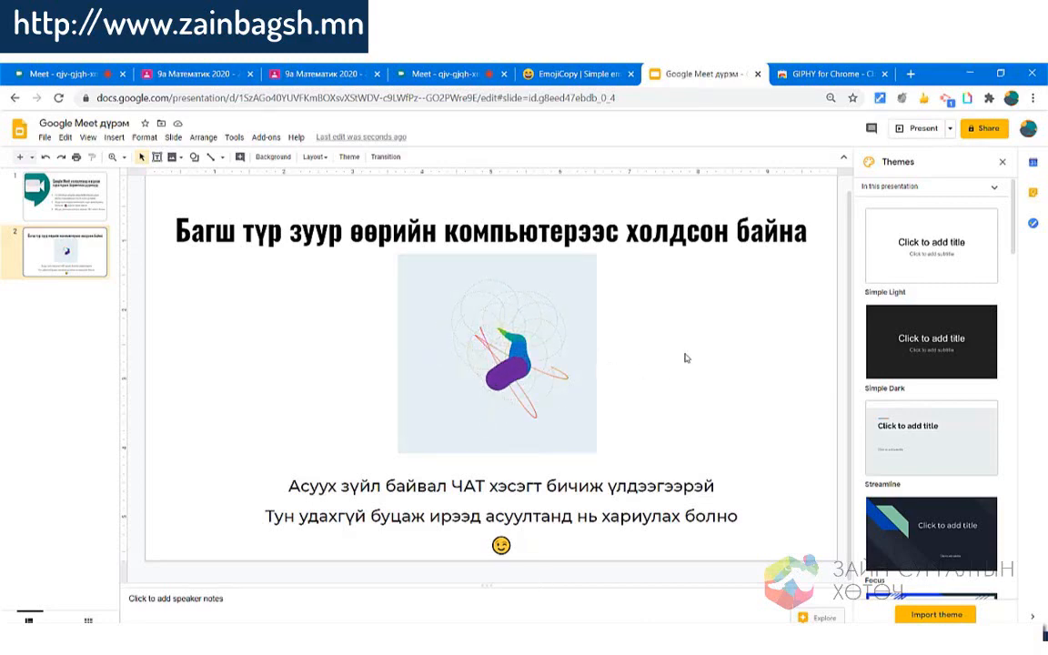
- Share the Google Meet дүрэм tab with audio in the teacher's Meet call and start the slideshow from slide 2
left_click(88, 66)
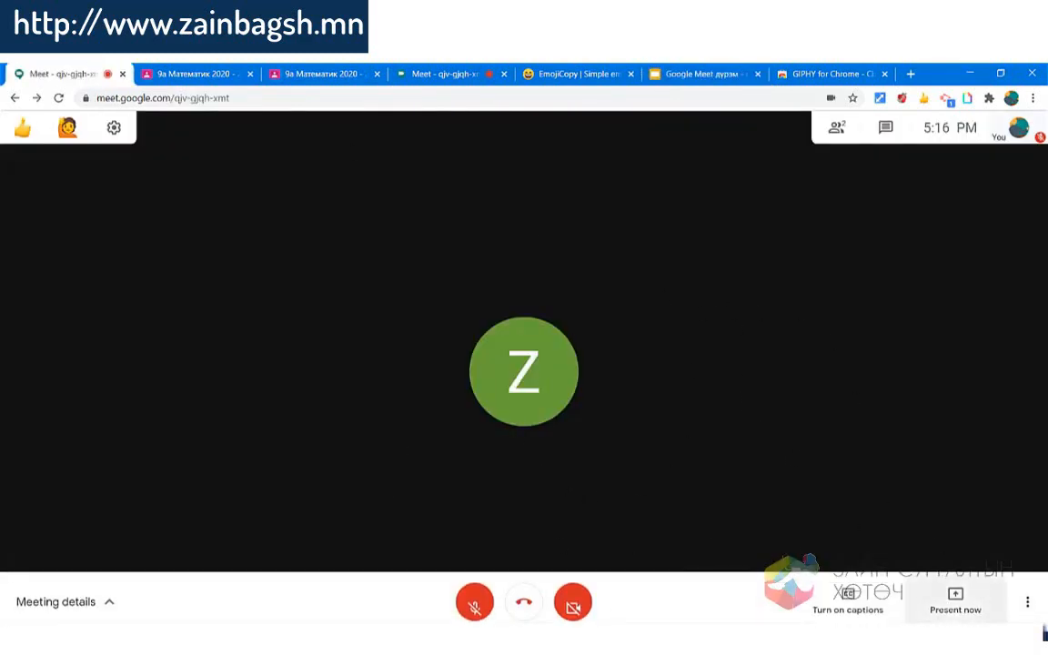
left_click(953, 608)
left_click(929, 544)
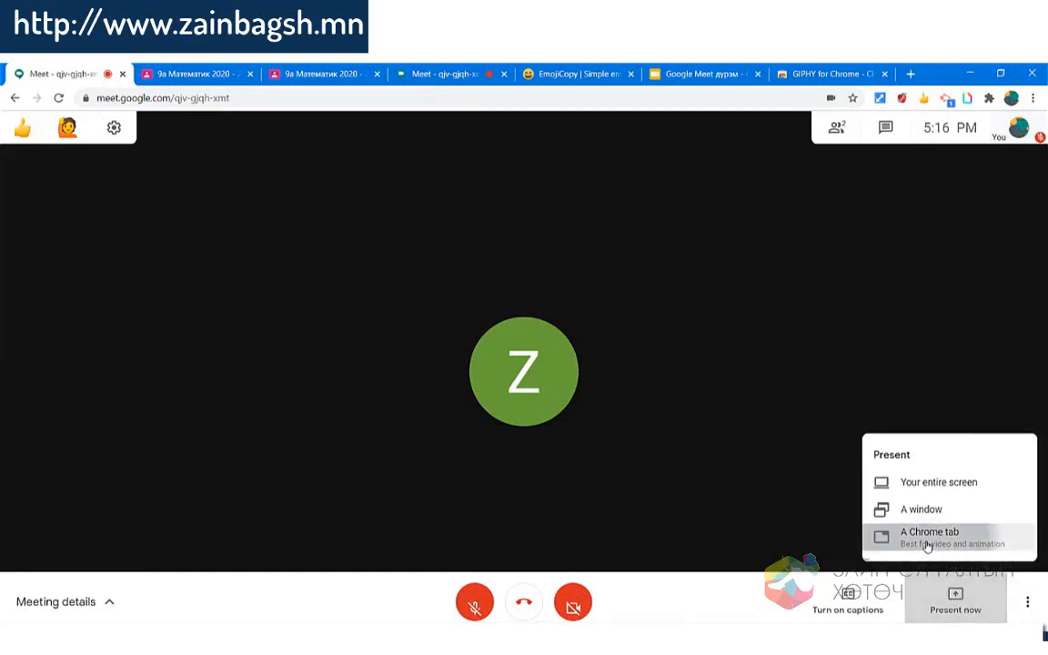
left_click(394, 192)
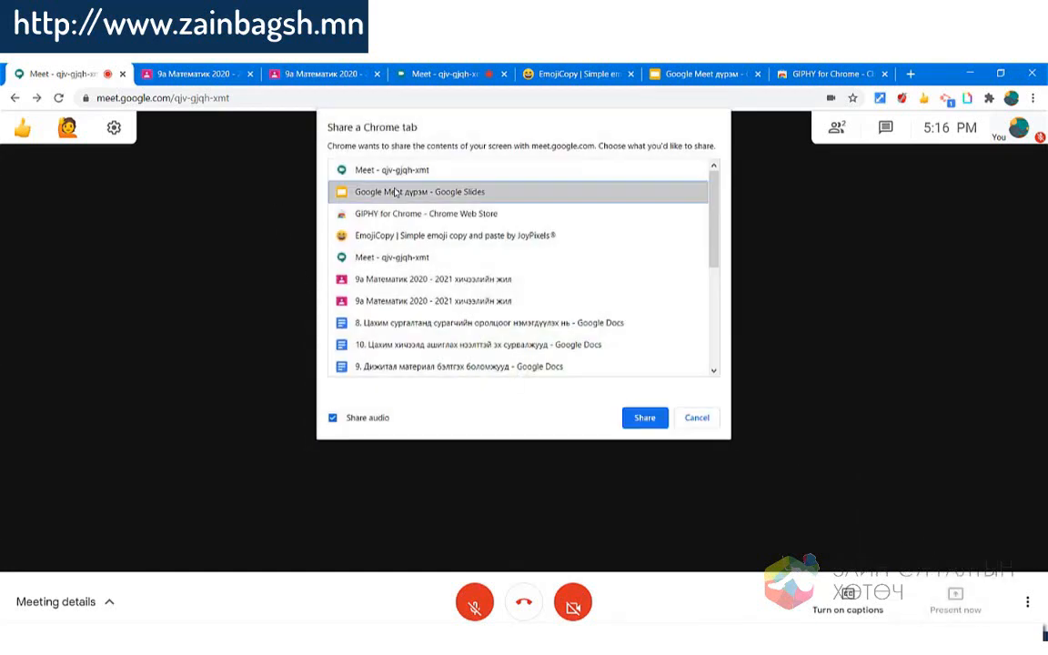
left_click(645, 418)
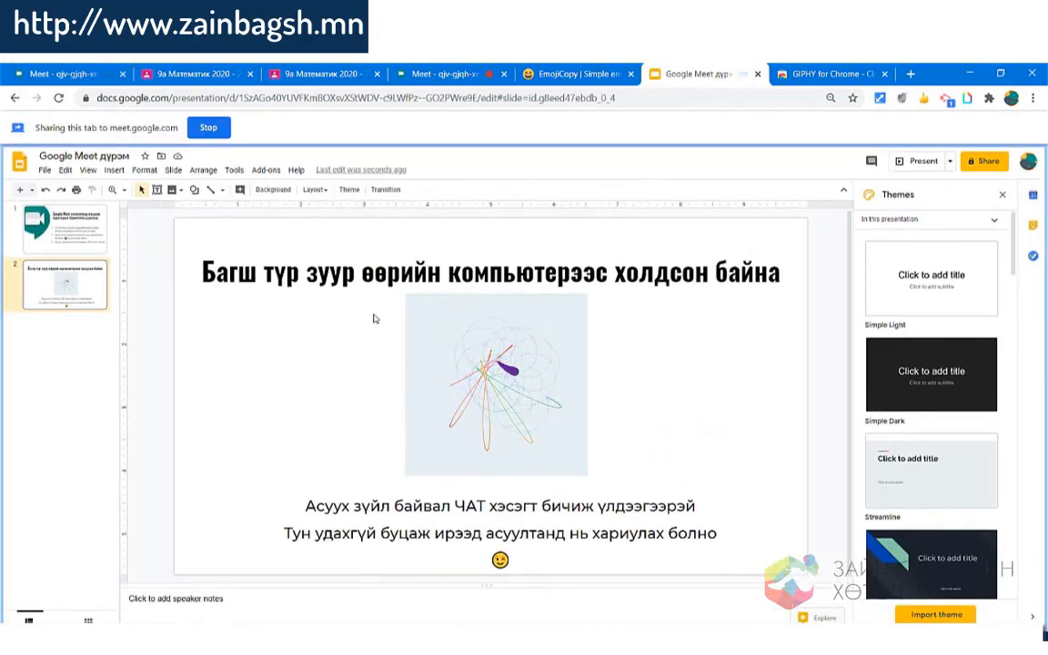
left_click(922, 162)
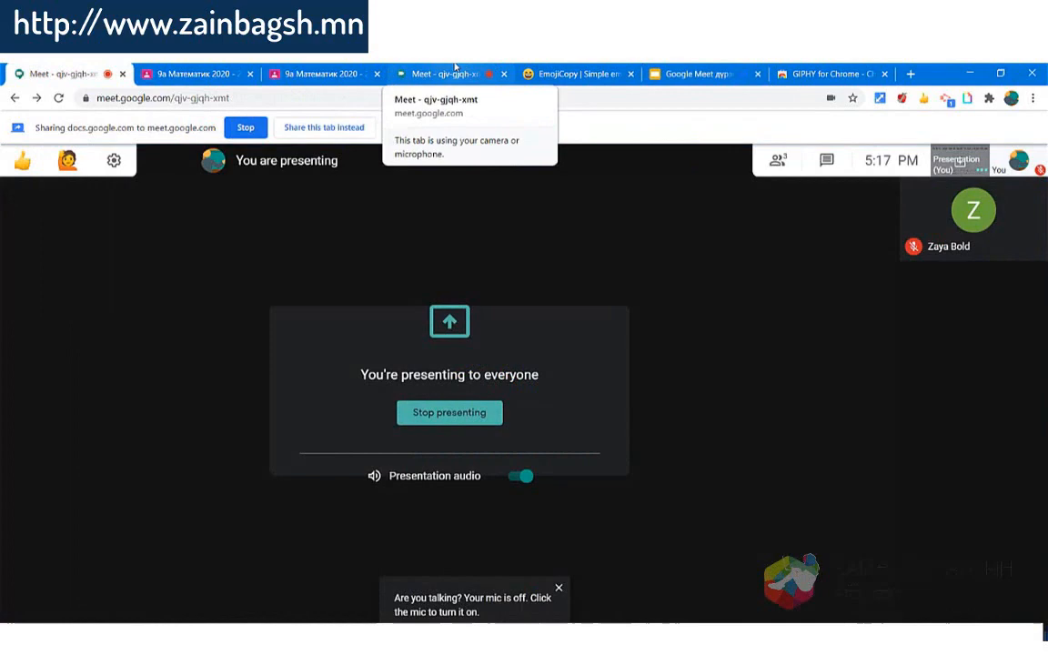
- Check how the presented slide looks in the second participant's Meet tab and show the meeting chat there
left_click(455, 71)
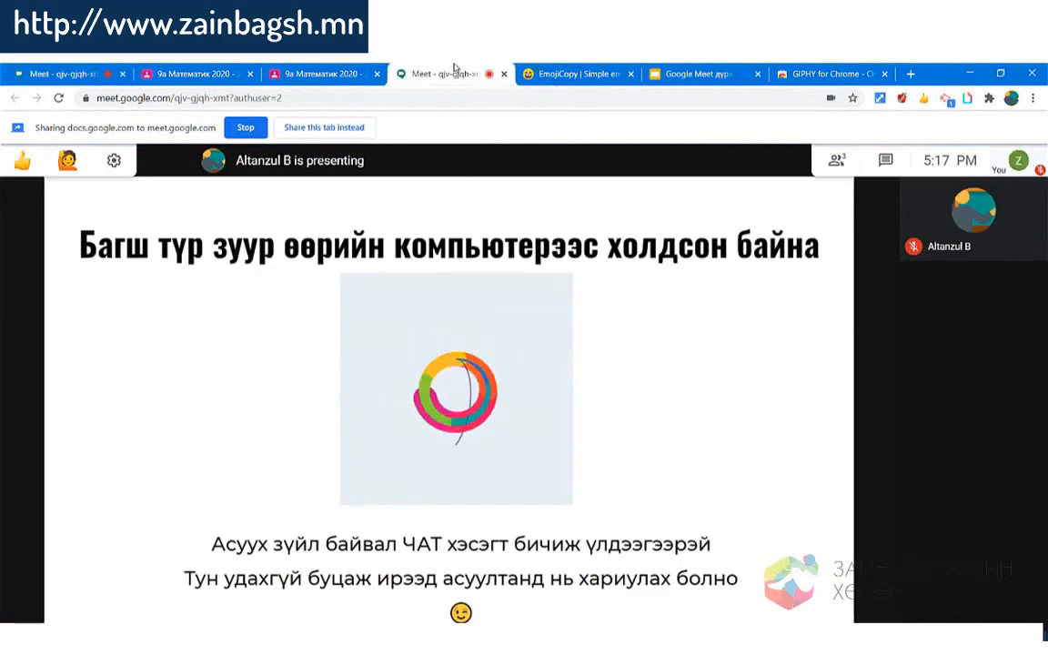
left_click(54, 73)
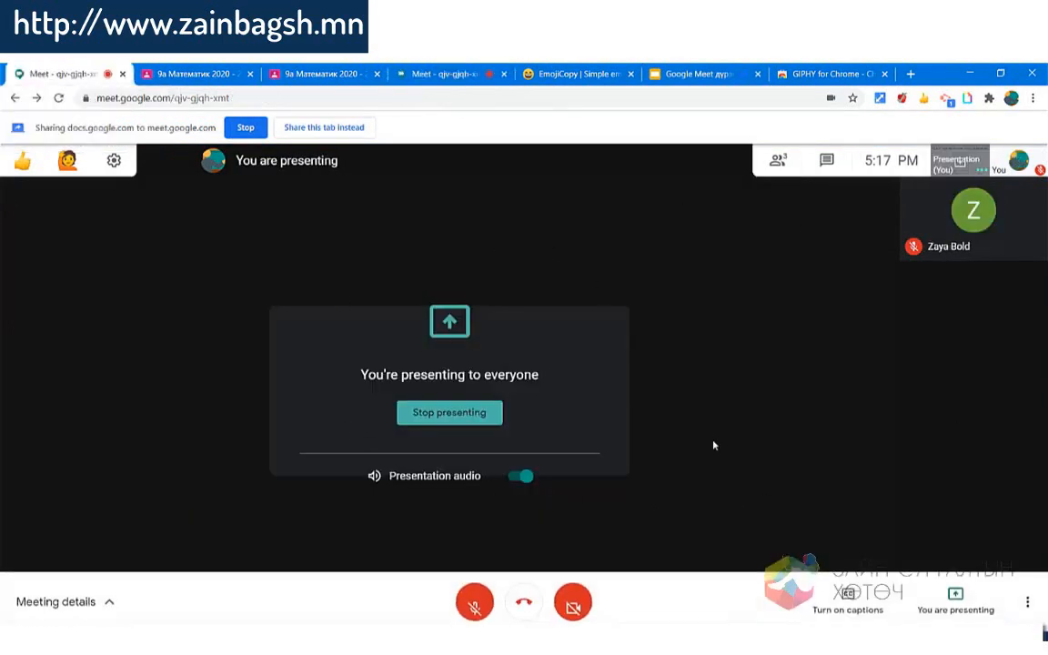
left_click(442, 73)
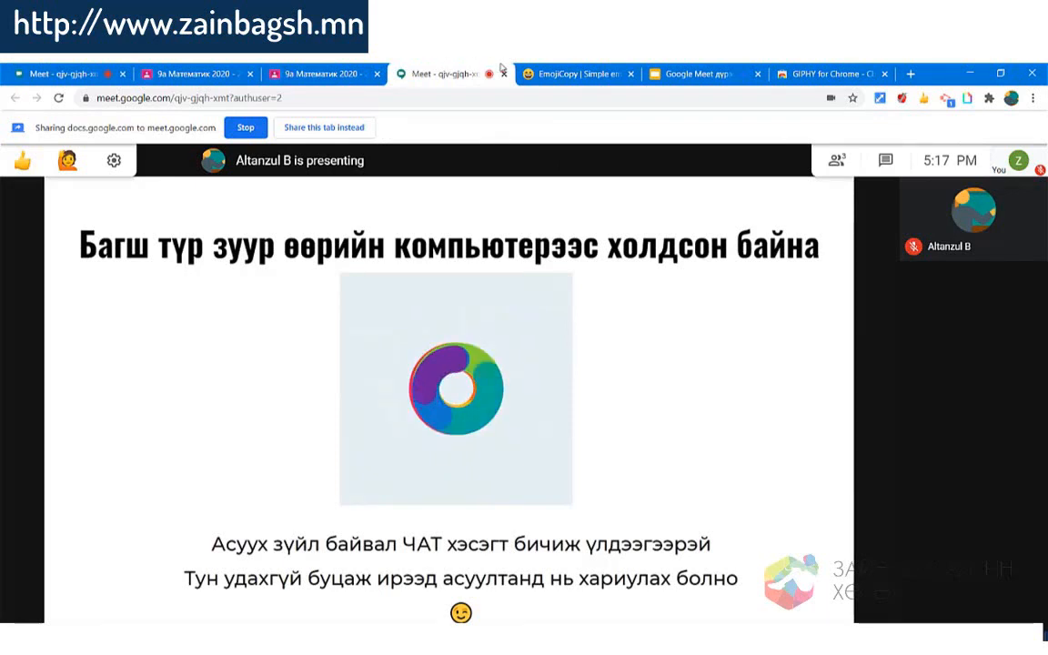
left_click(892, 164)
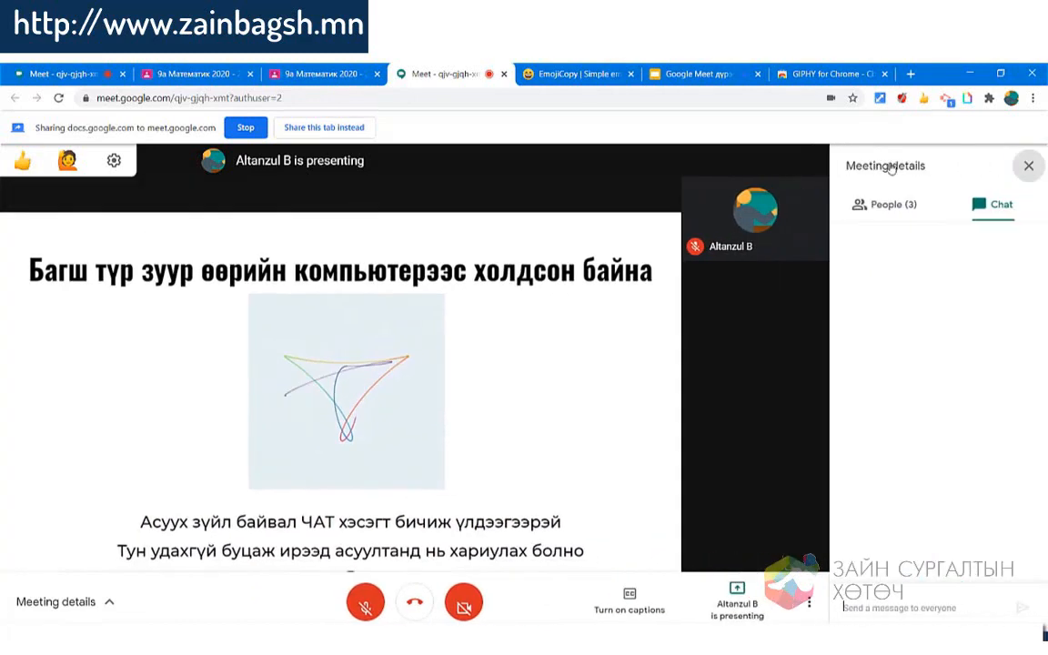
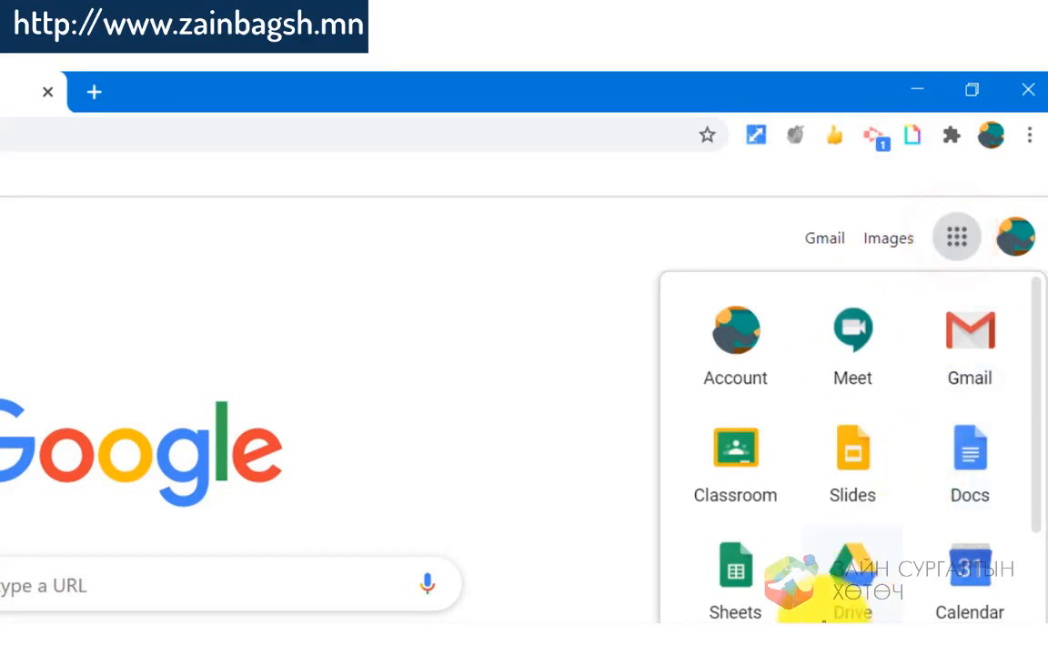
- Open Google Jamboard from the Google apps and go to its Recent Jams page
scroll(847, 582, "down", 3)
left_click(881, 469)
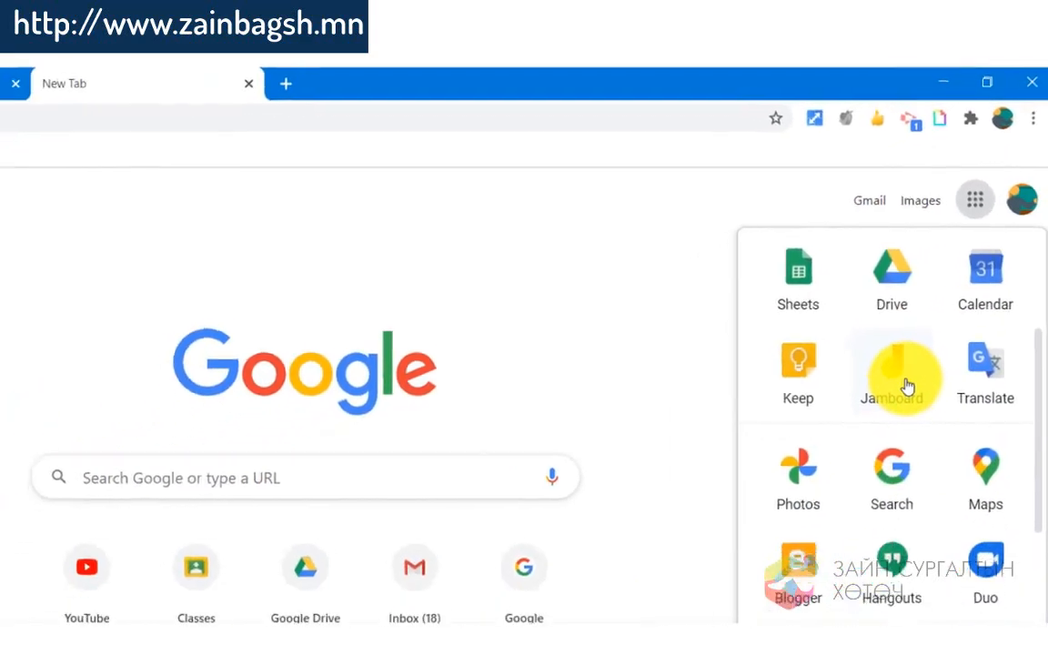
left_click(292, 71)
left_click(406, 69)
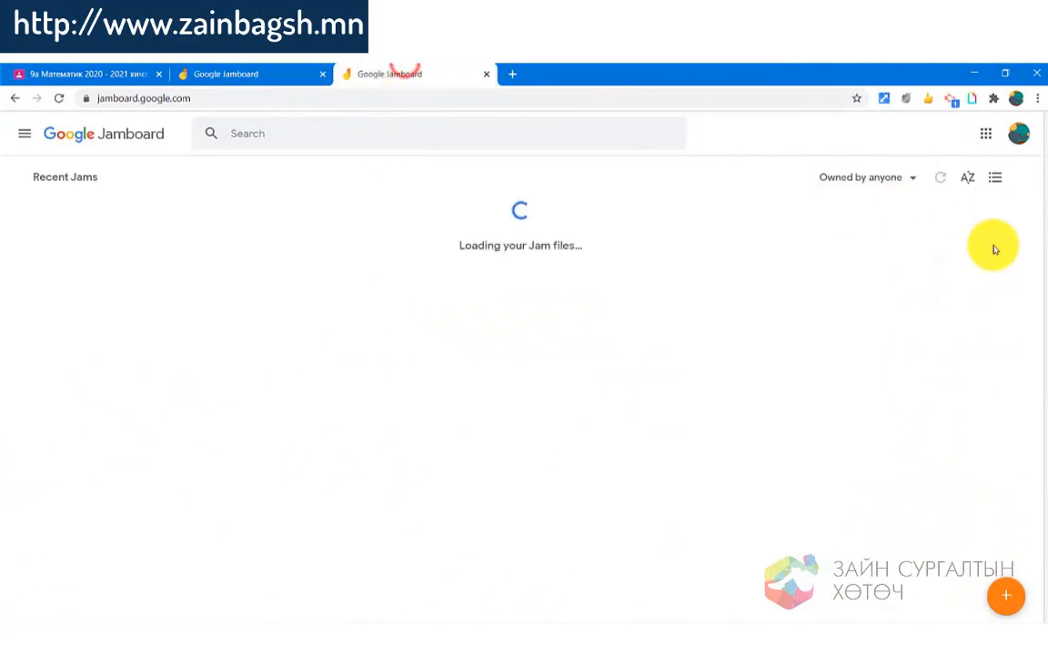
left_click(223, 69)
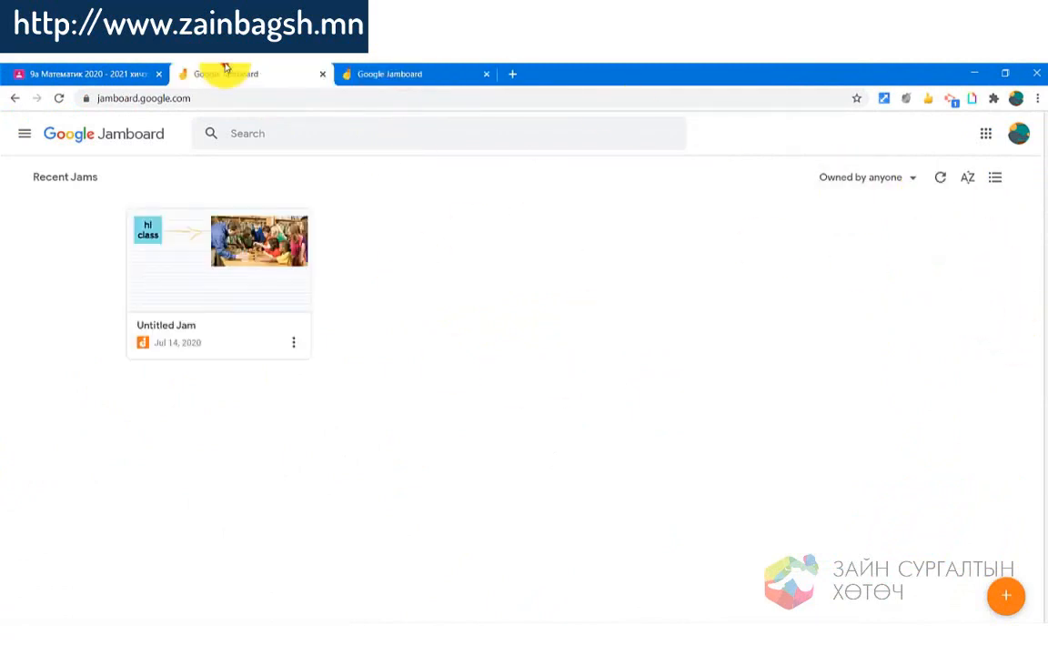
- Look at the options of the existing Jam and filter the recent Jams to Owned by me
left_click(297, 344)
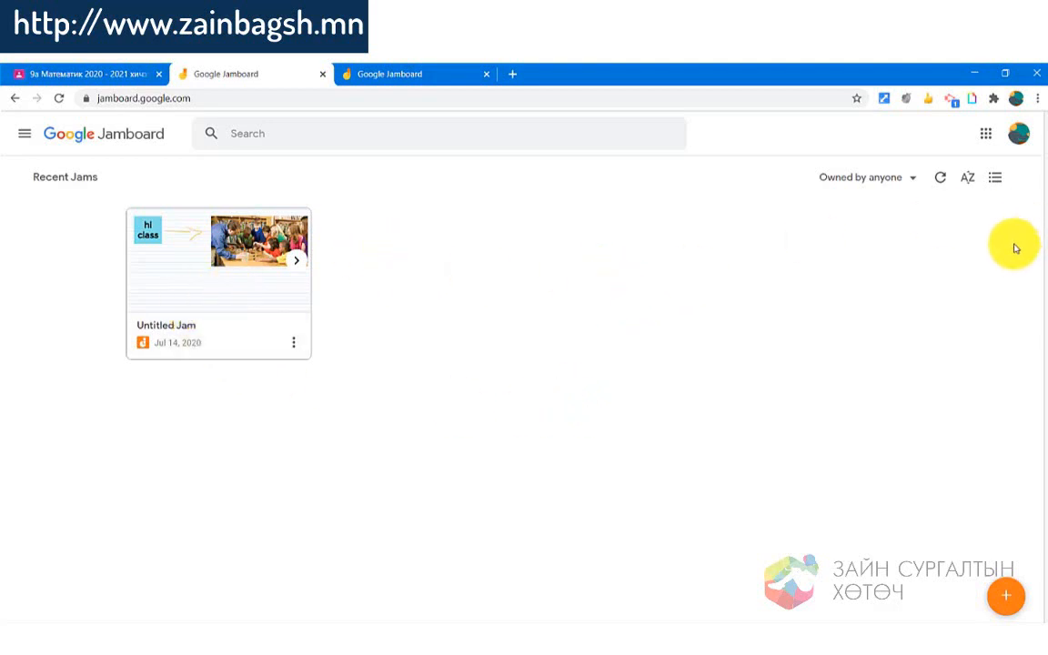
left_click(895, 179)
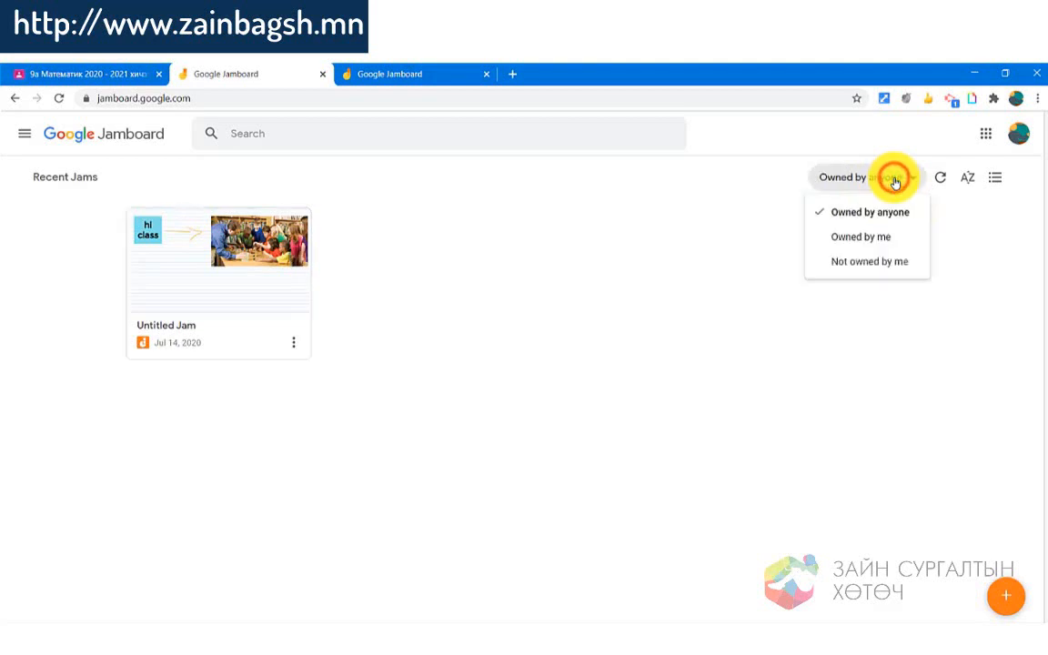
left_click(857, 239)
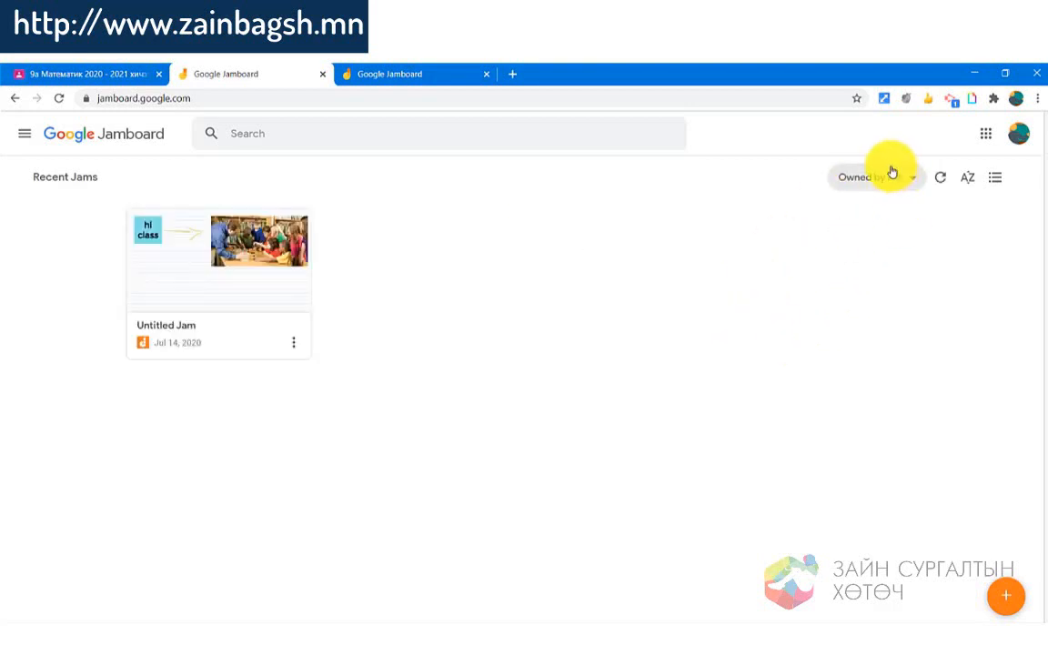
left_click(890, 175)
left_click(878, 174)
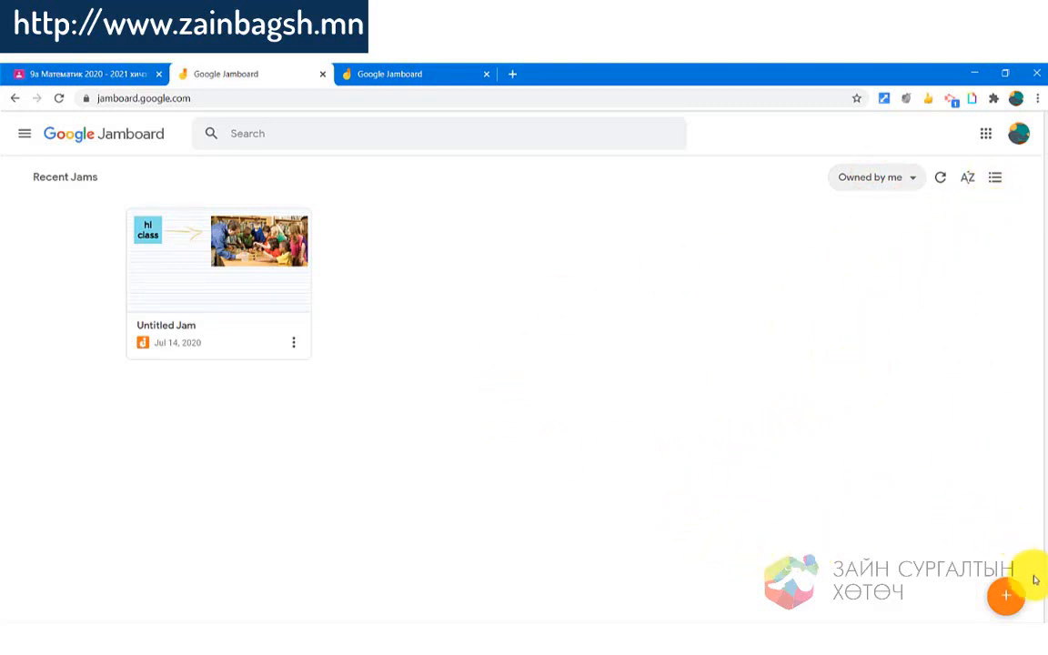
- Create a new Jam and rename it Жишээ самбар
left_click(1010, 605)
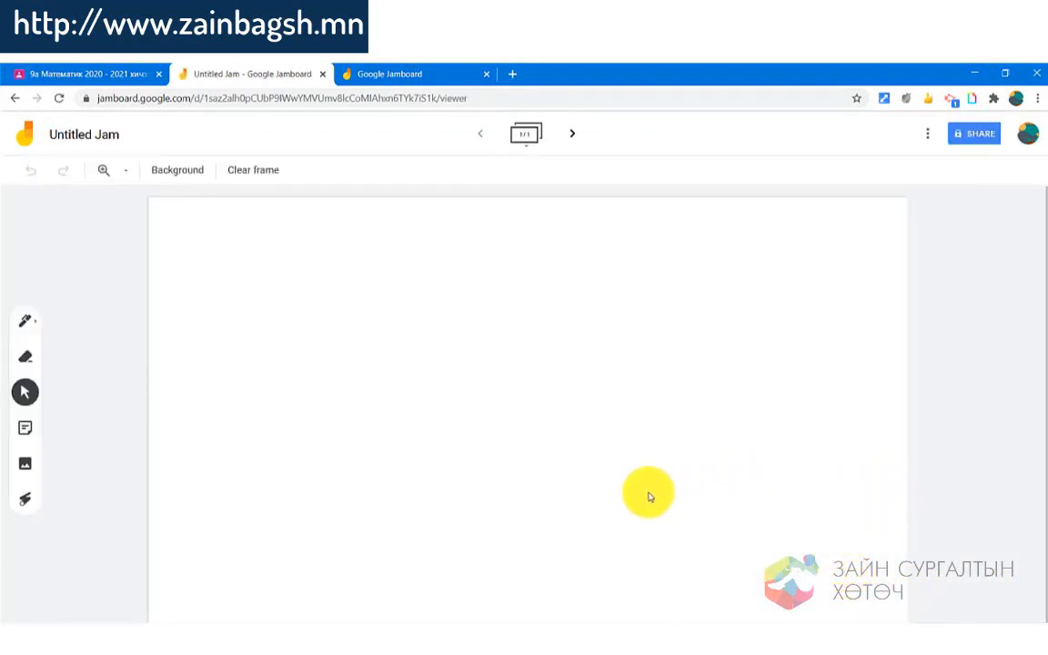
left_click(388, 380)
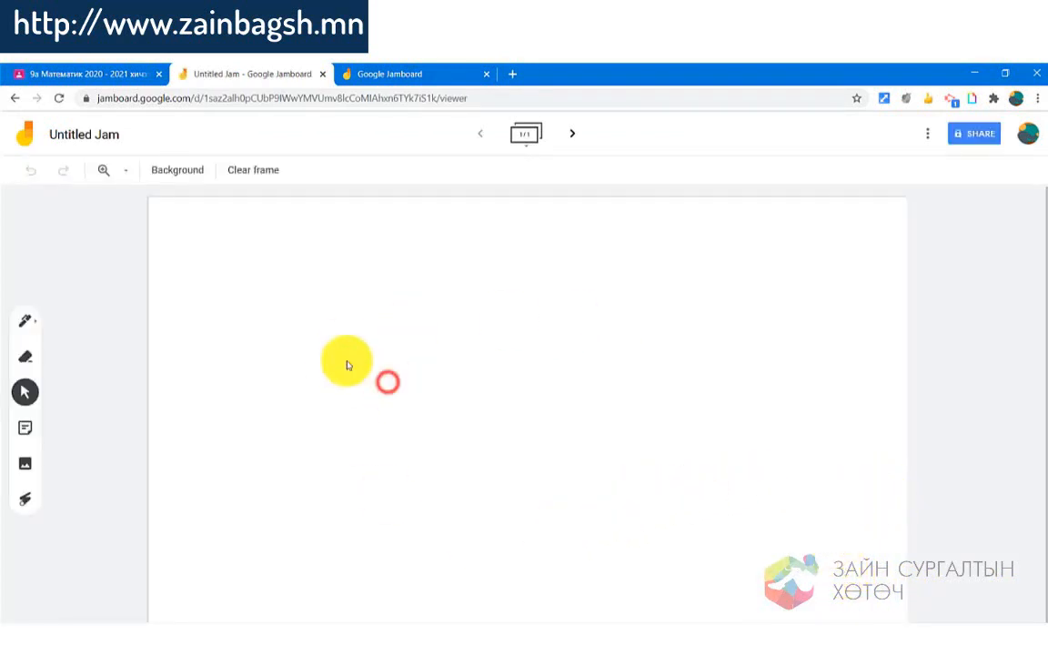
left_click(102, 134)
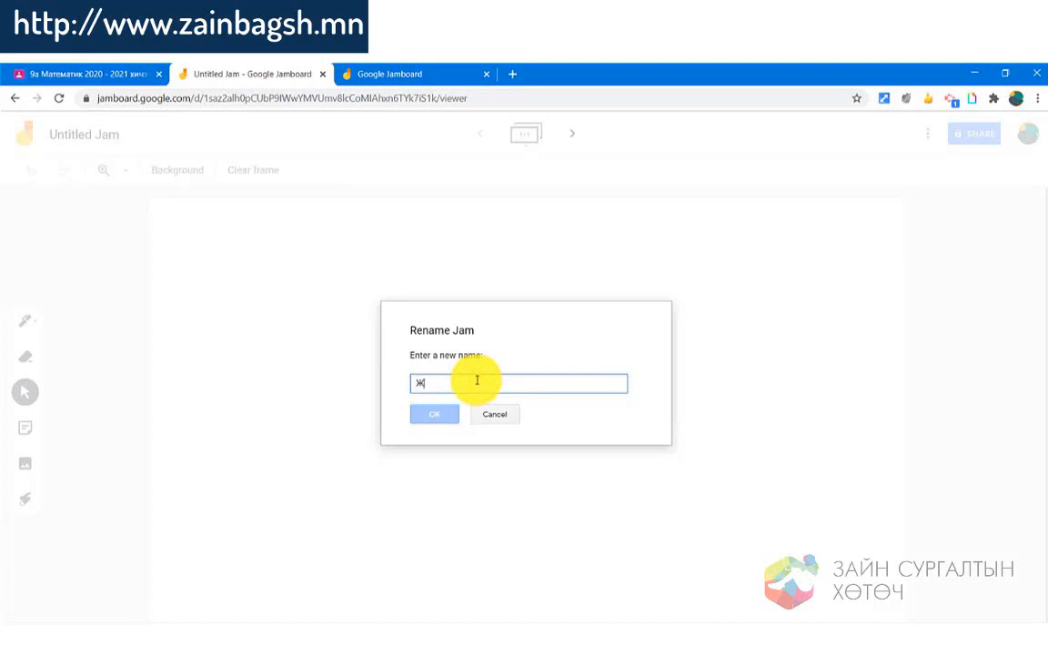
left_click(425, 412)
- Try the dotted, lined, light squared, black and dark blue backgrounds on the Jam's frame
left_click(172, 178)
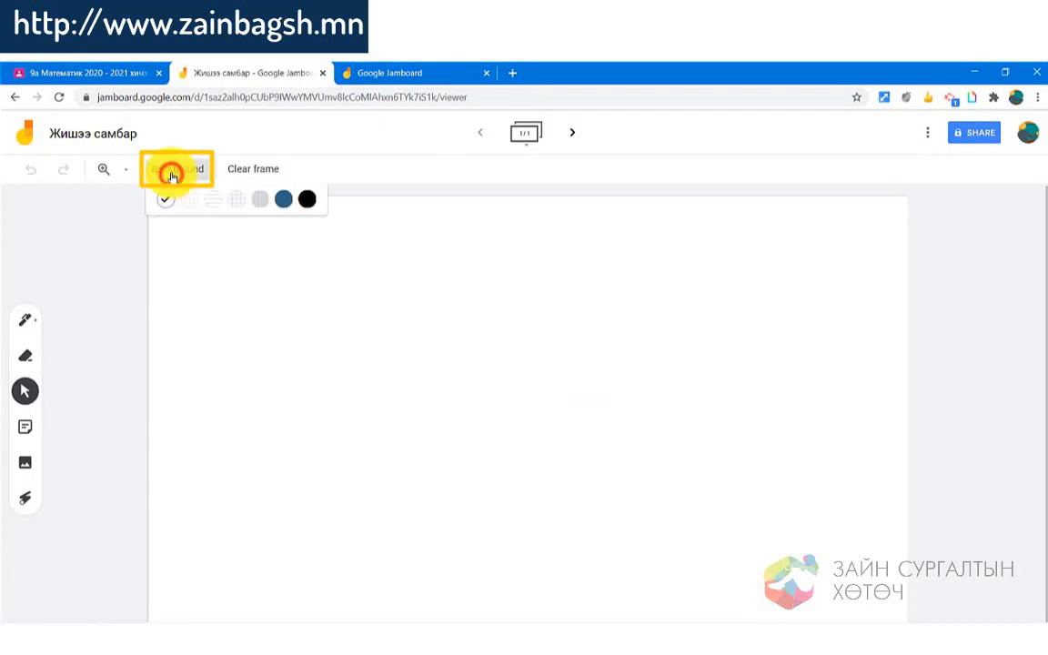
left_click(183, 202)
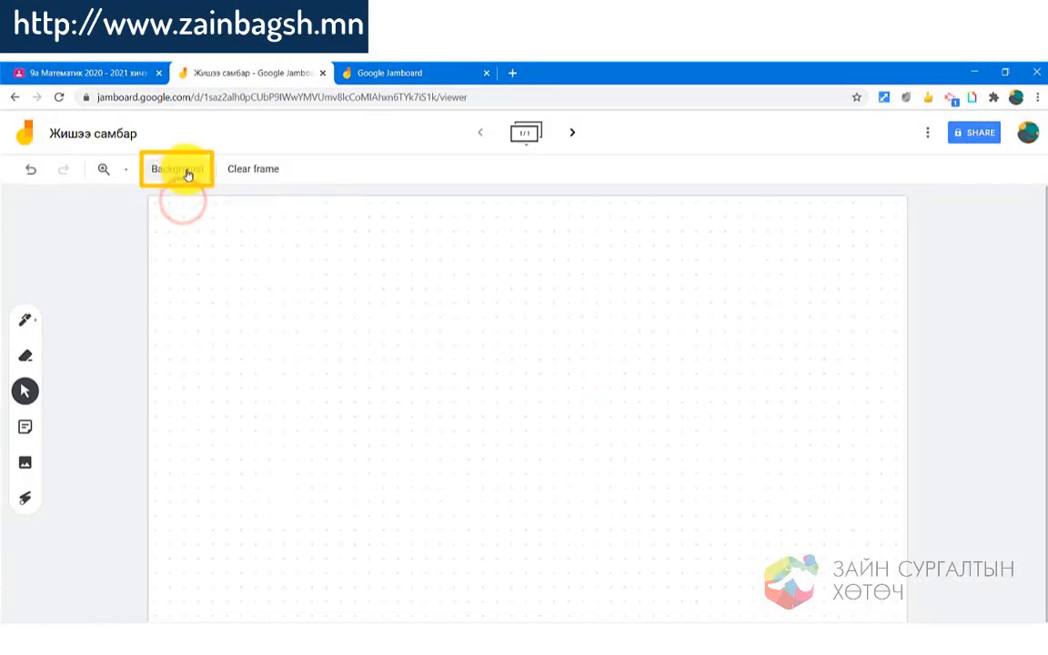
left_click(185, 169)
left_click(210, 199)
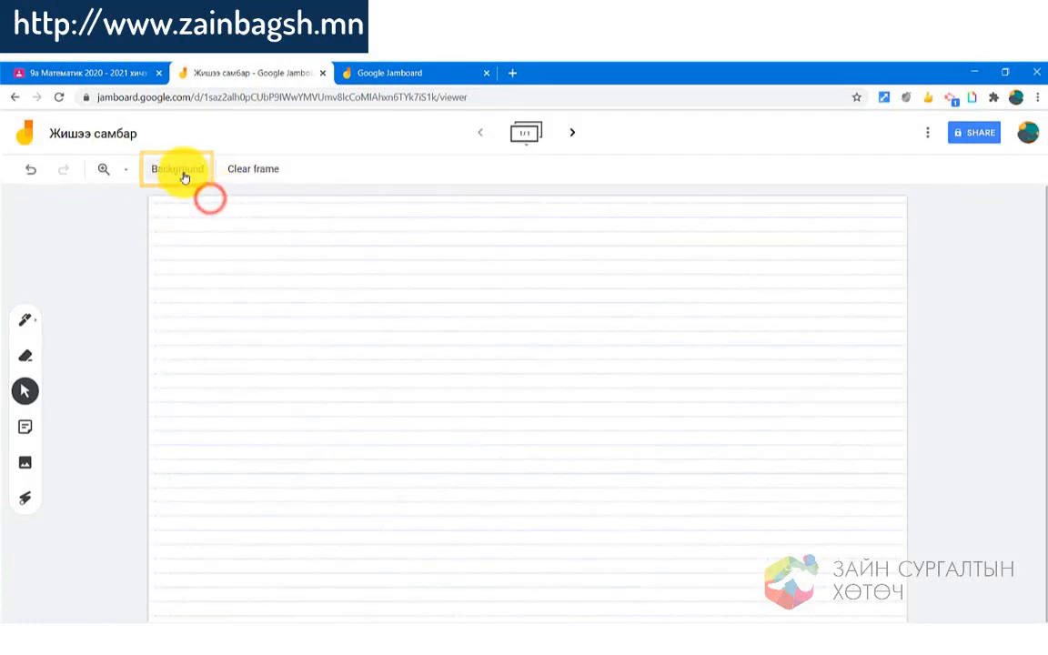
left_click(183, 171)
left_click(241, 202)
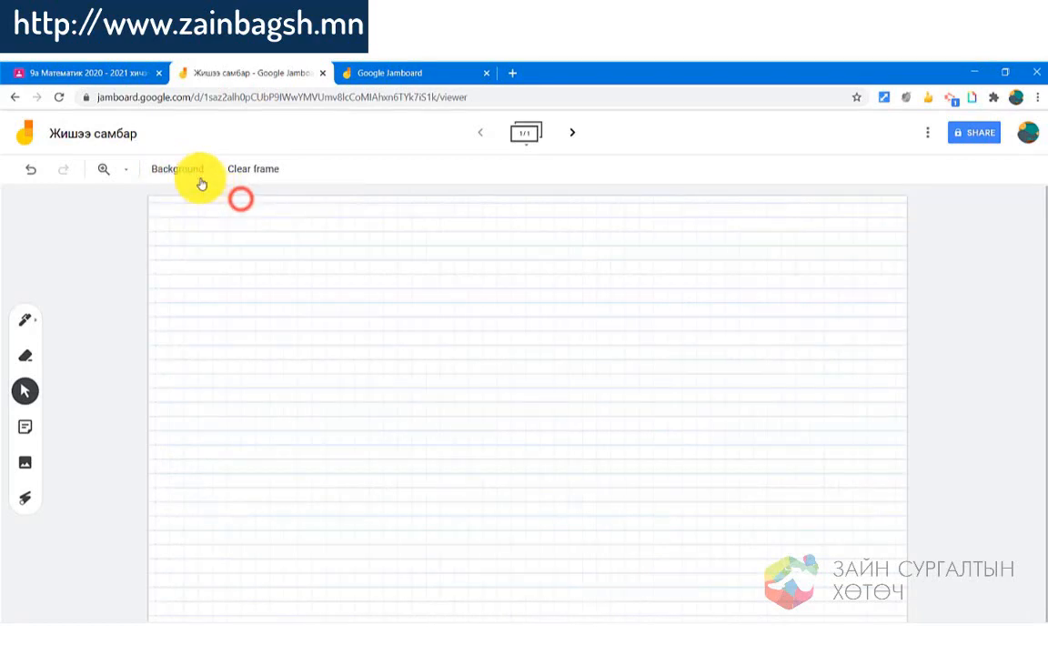
left_click(186, 171)
left_click(305, 199)
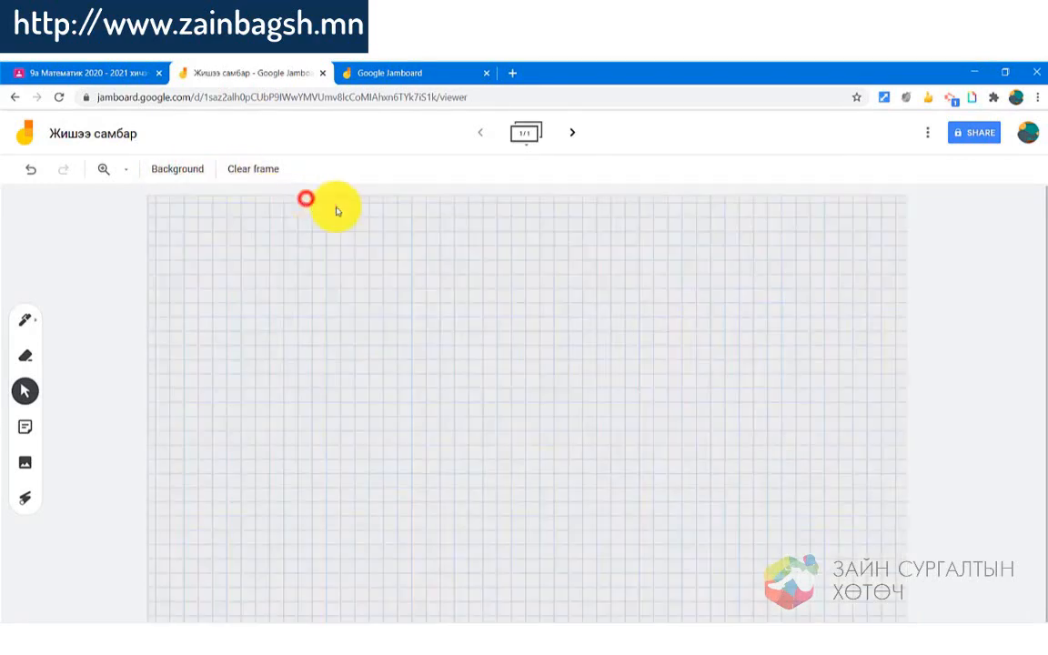
left_click(198, 170)
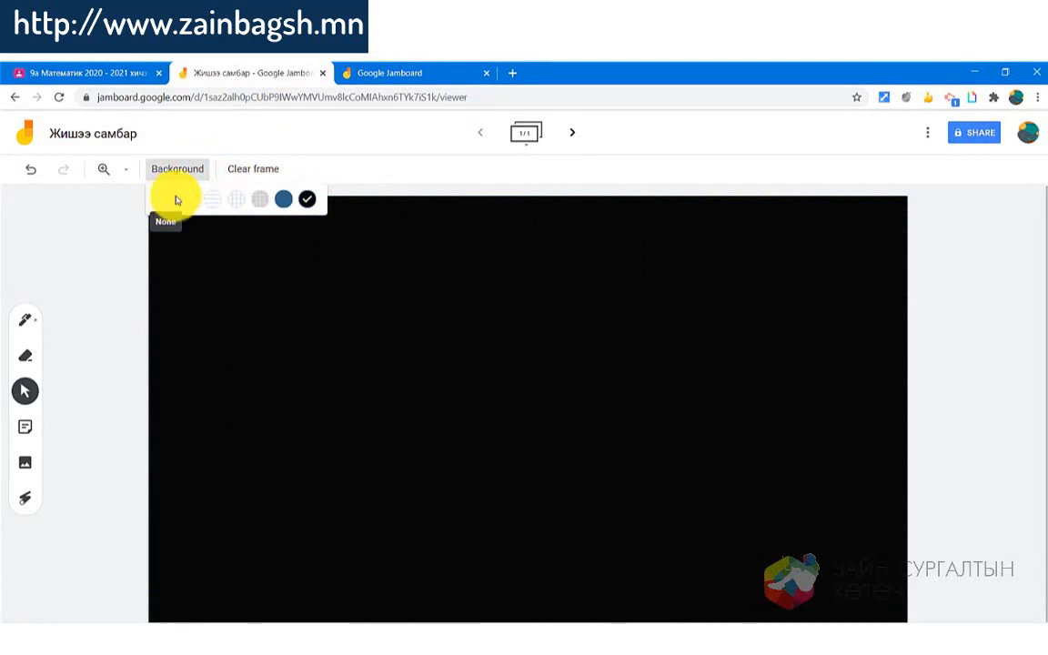
left_click(283, 199)
- Set the frame's background to the grey grid
left_click(180, 170)
left_click(263, 199)
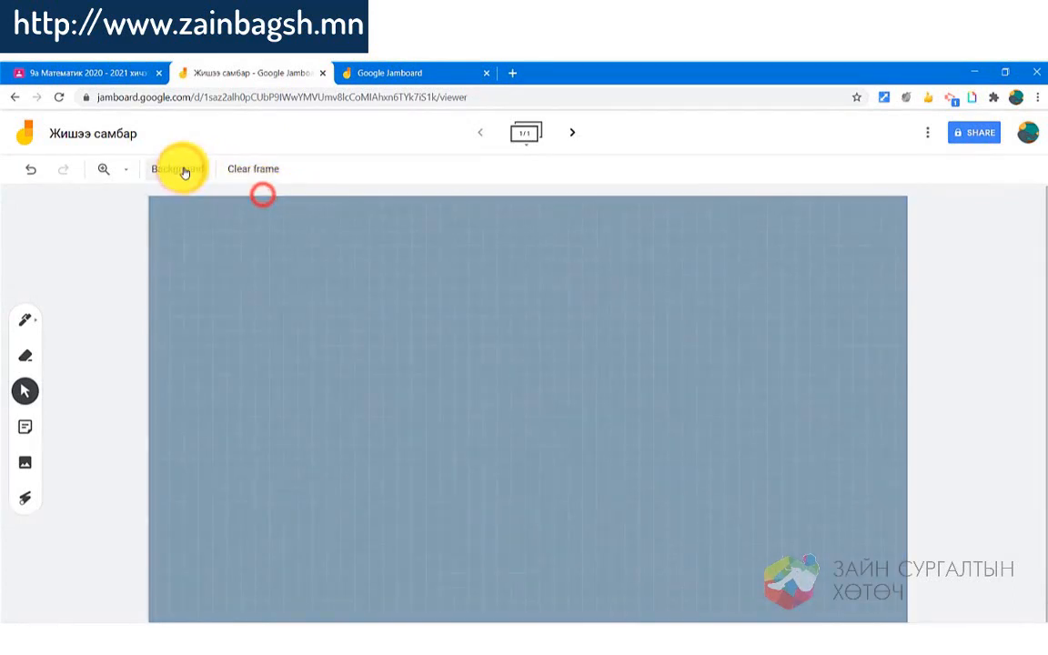
left_click(182, 169)
left_click(369, 317)
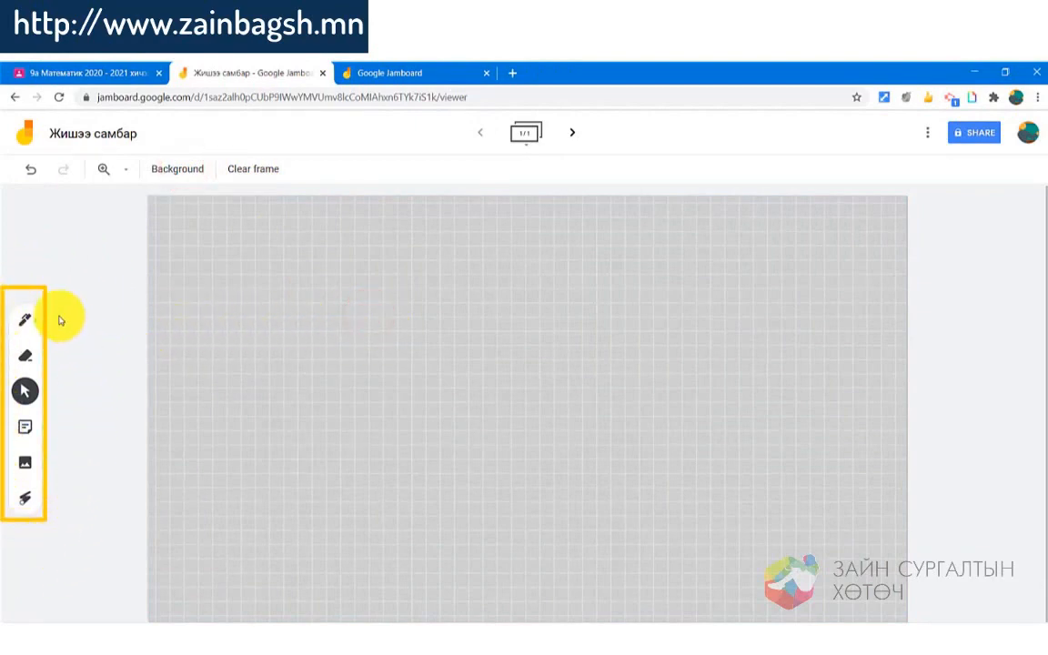
- Draw a thin black stepped line across the frame with the pen and a thicker one below it with the second pen type
left_click(28, 322)
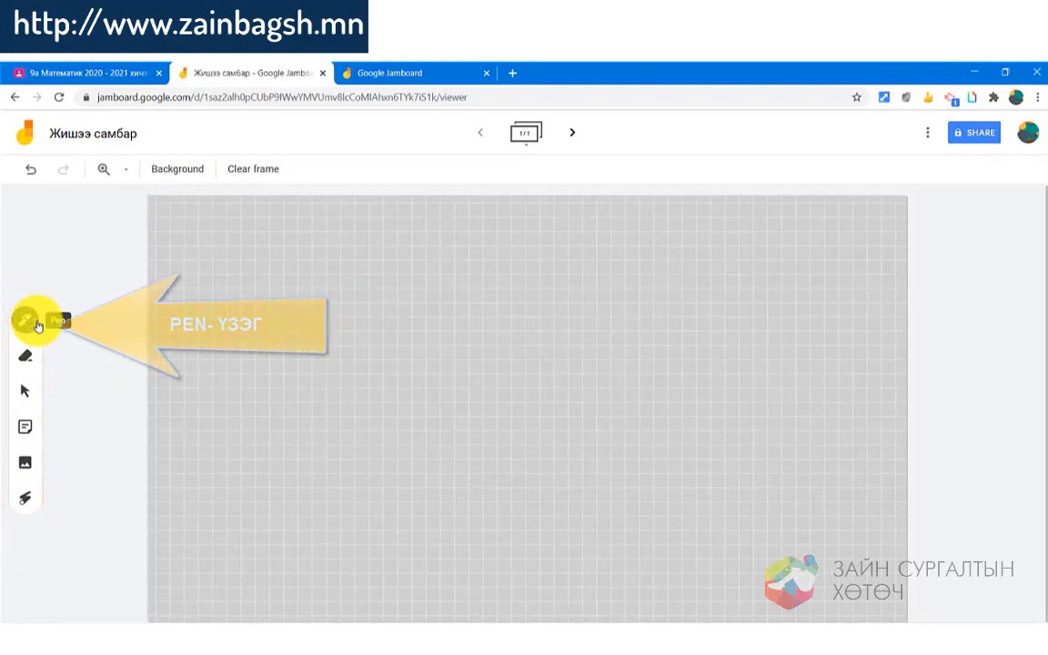
left_click(37, 325)
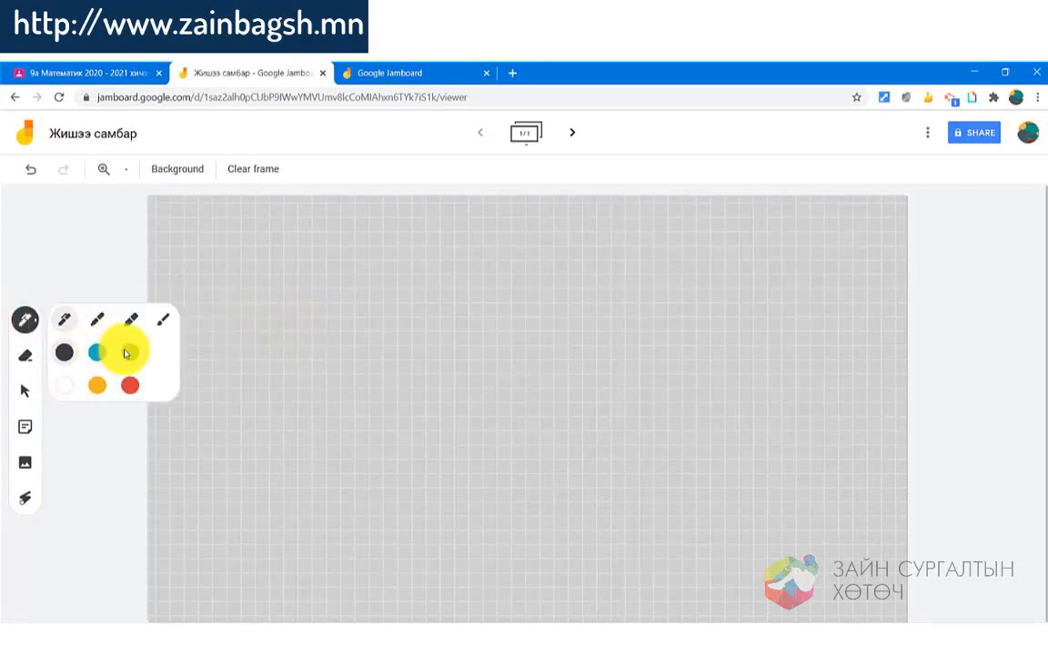
left_click(67, 338)
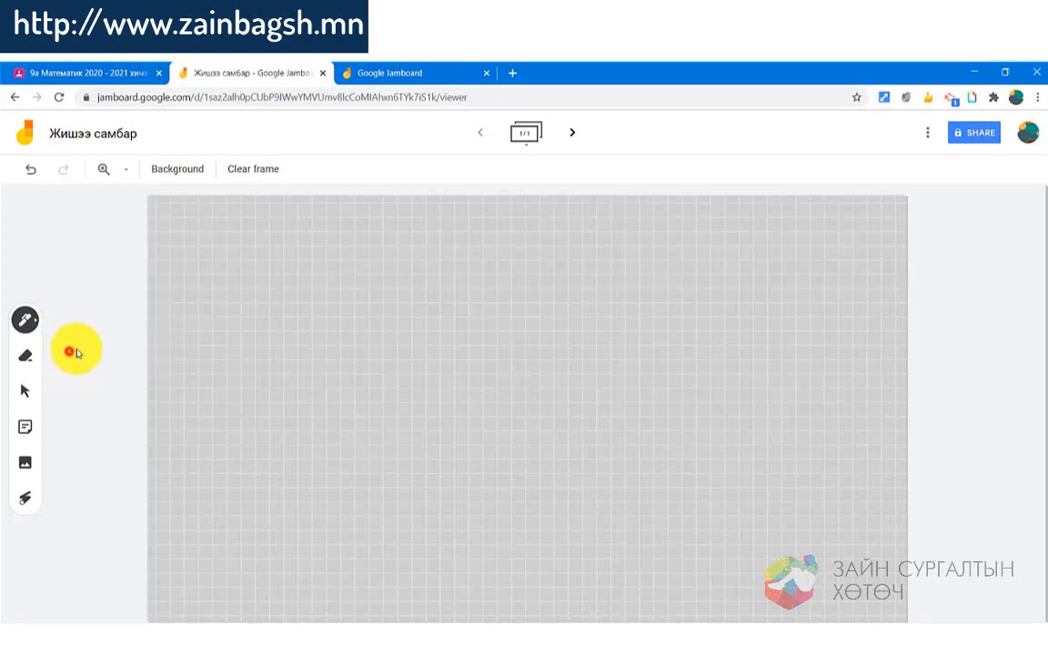
left_click_drag(249, 285, 572, 400)
left_click(22, 318)
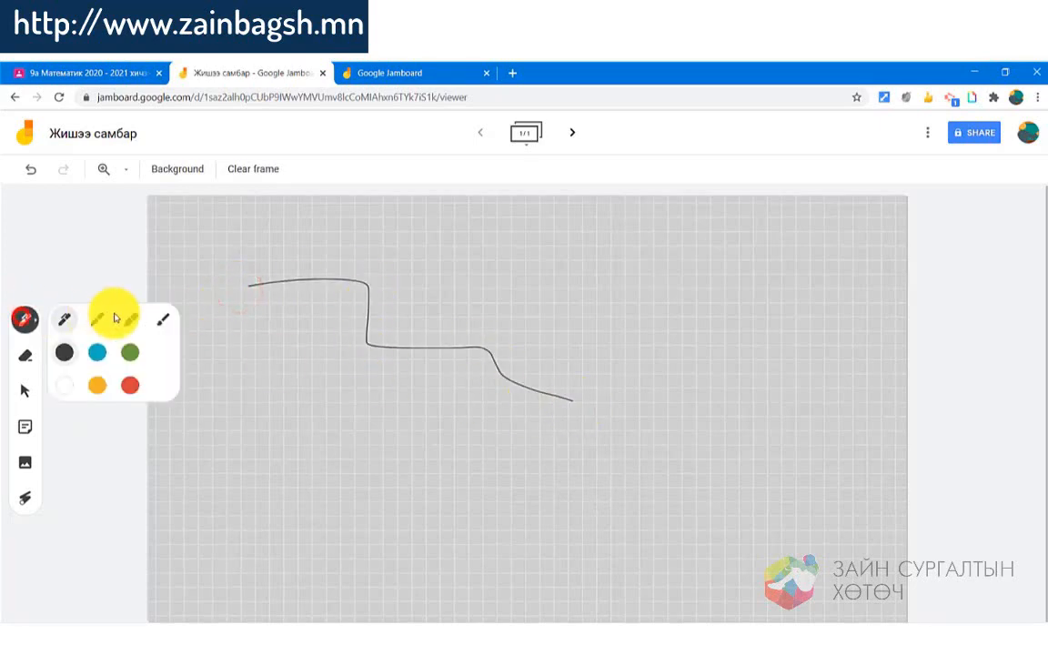
left_click(99, 321)
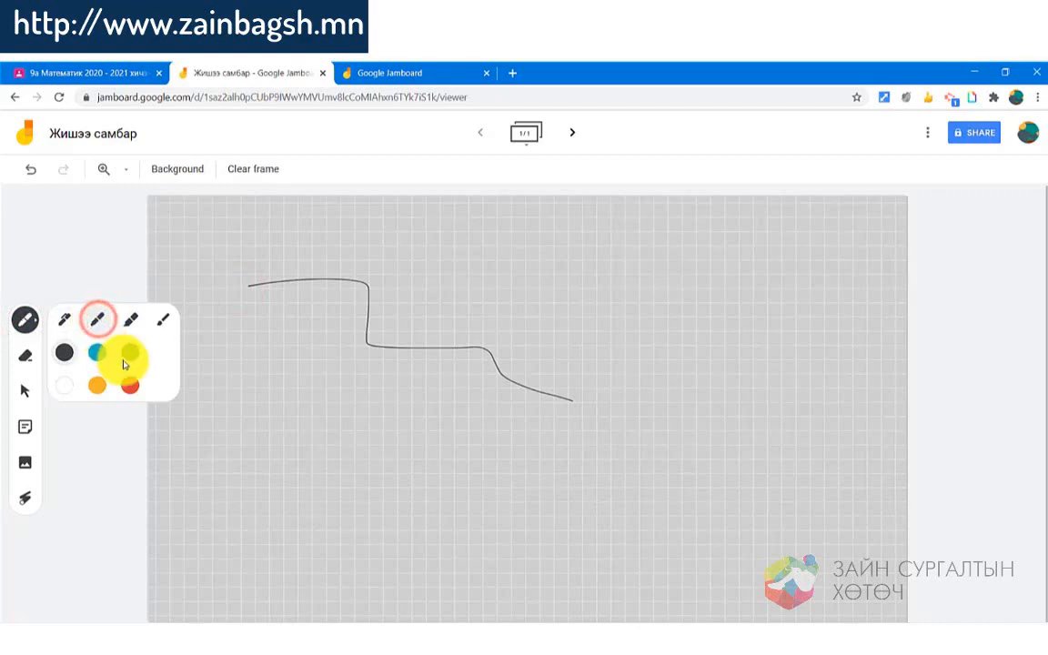
mouse_move(241, 319)
left_mouse_down()
mouse_move(340, 400)
mouse_move(589, 483)
left_mouse_up()
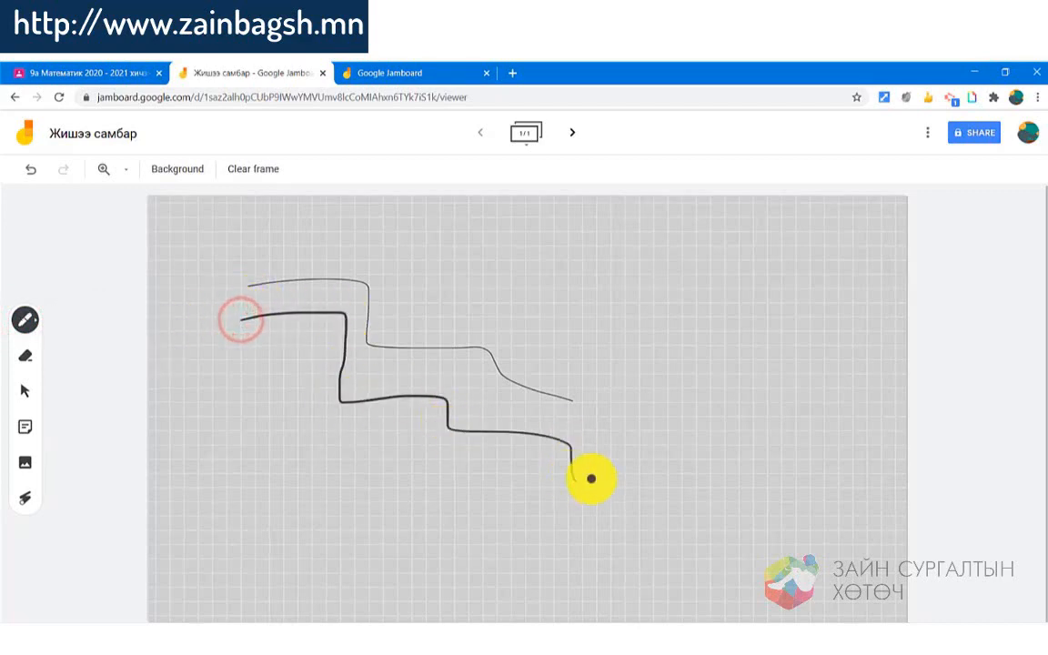
- Draw a black stepped line below the others with the third pen type and a wide one above them with the fourth
left_click(25, 318)
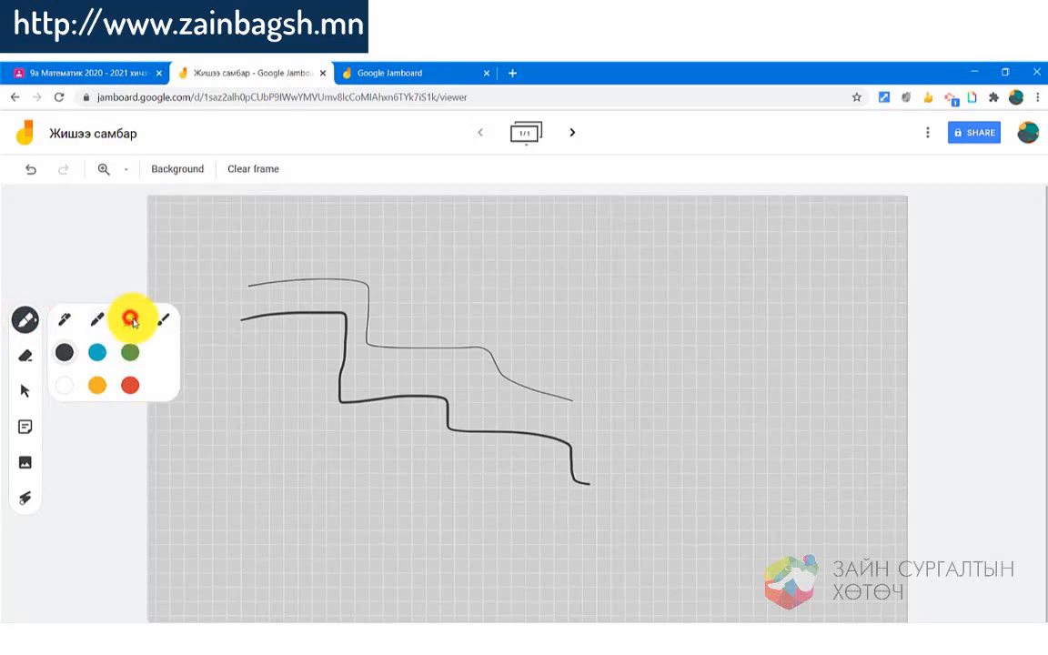
left_click(132, 321)
mouse_move(233, 351)
left_mouse_down()
mouse_move(281, 439)
mouse_move(564, 503)
left_mouse_up()
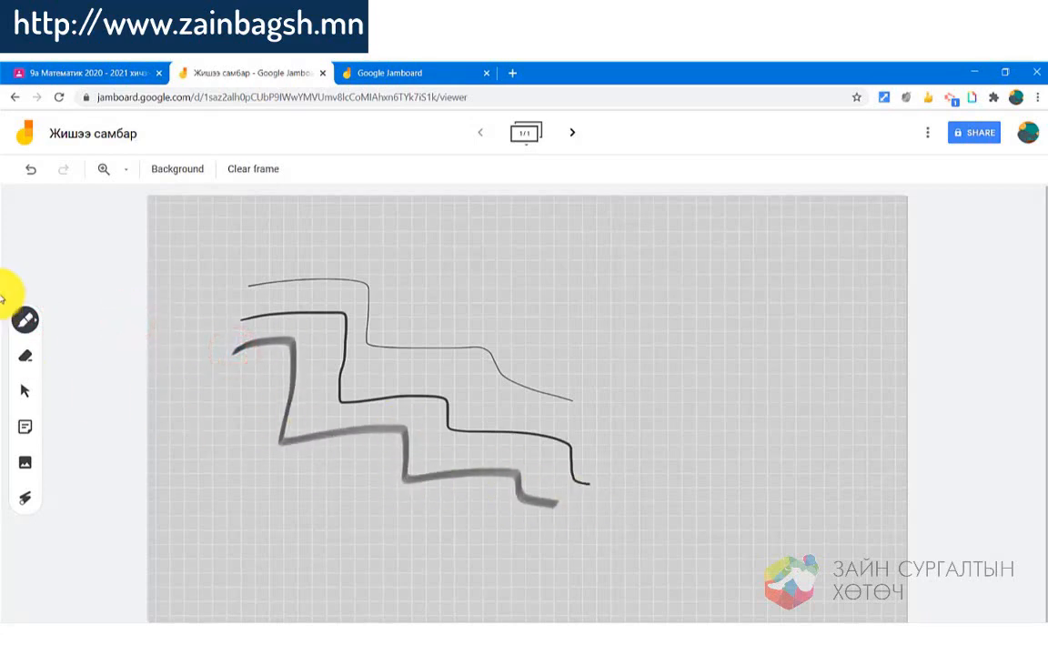
left_click(25, 319)
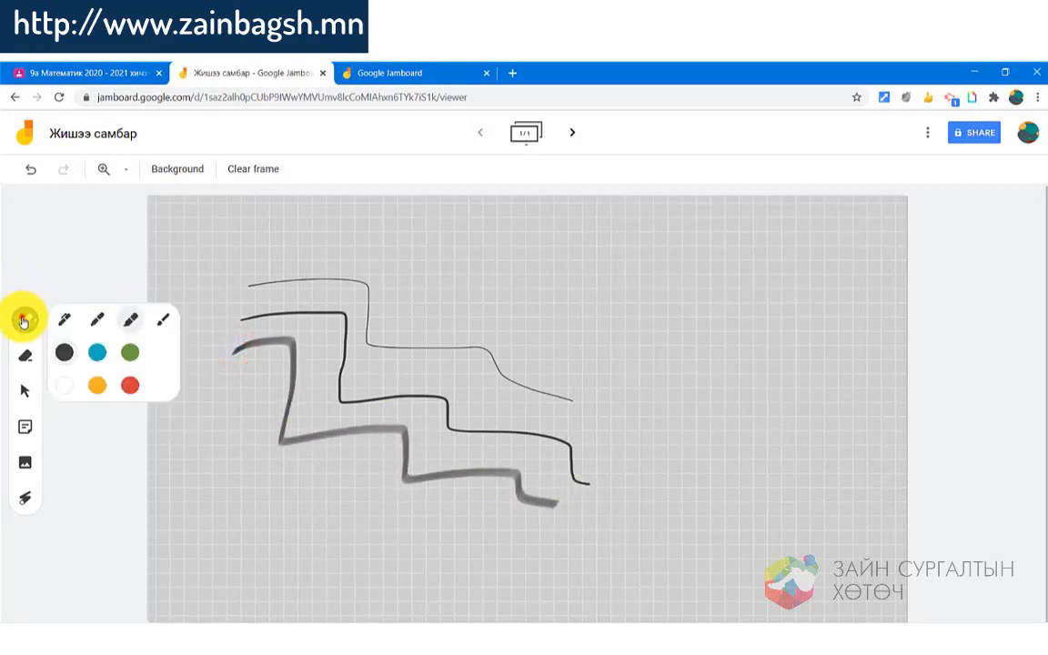
left_click(159, 318)
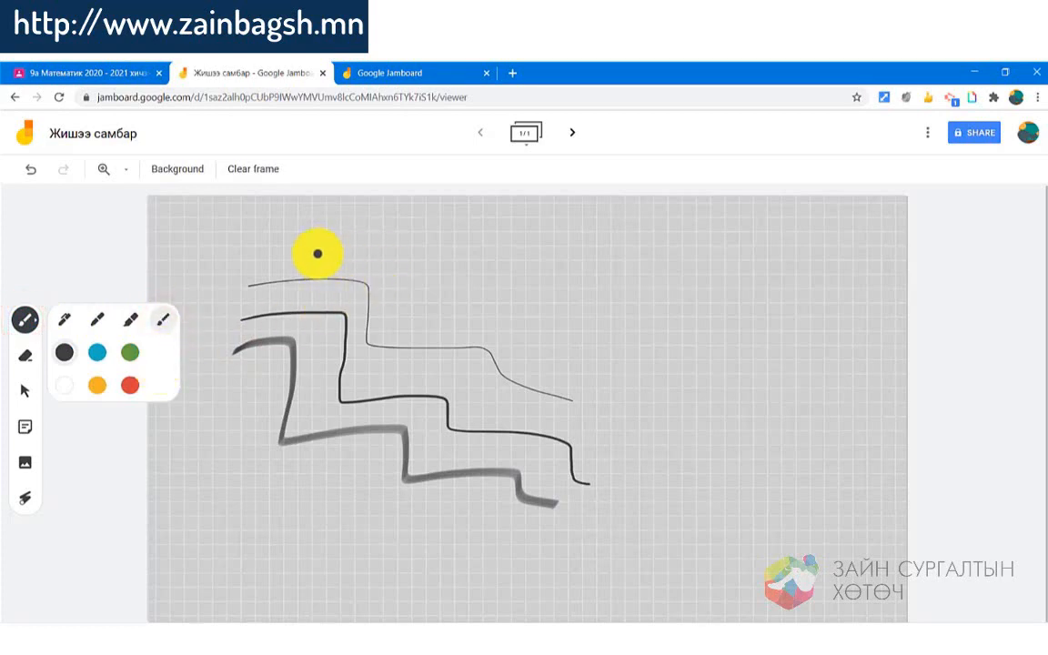
mouse_move(318, 254)
left_mouse_down()
mouse_move(512, 269)
mouse_move(861, 459)
left_mouse_up()
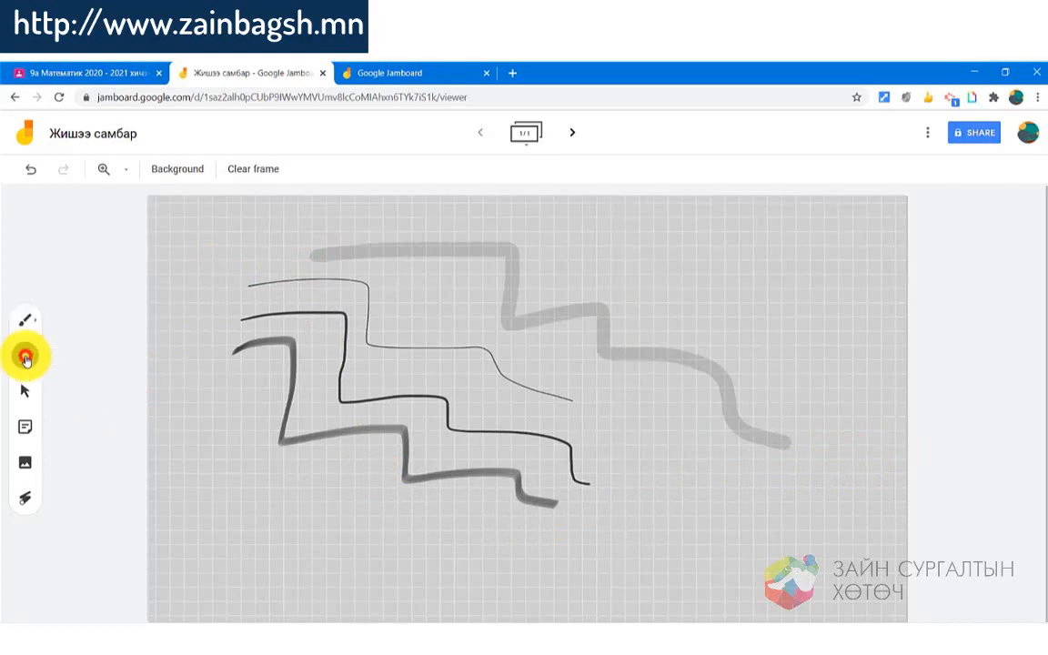
- Erase most of the four stepped lines with the eraser and return to the Select tool
left_click(26, 358)
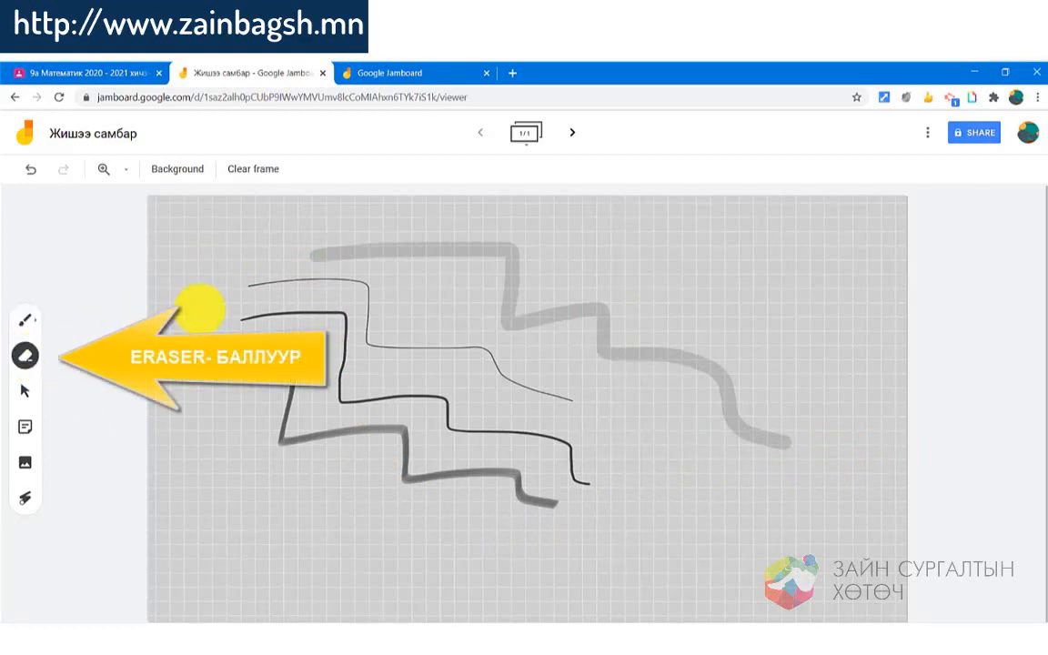
mouse_move(255, 307)
left_mouse_down()
mouse_move(239, 320)
mouse_move(242, 394)
mouse_move(390, 241)
mouse_move(286, 503)
mouse_move(542, 352)
mouse_move(486, 545)
mouse_move(566, 492)
mouse_move(491, 475)
mouse_move(398, 474)
mouse_move(288, 435)
mouse_move(562, 383)
mouse_move(733, 377)
mouse_move(783, 439)
mouse_move(681, 419)
left_mouse_up()
left_click(24, 393)
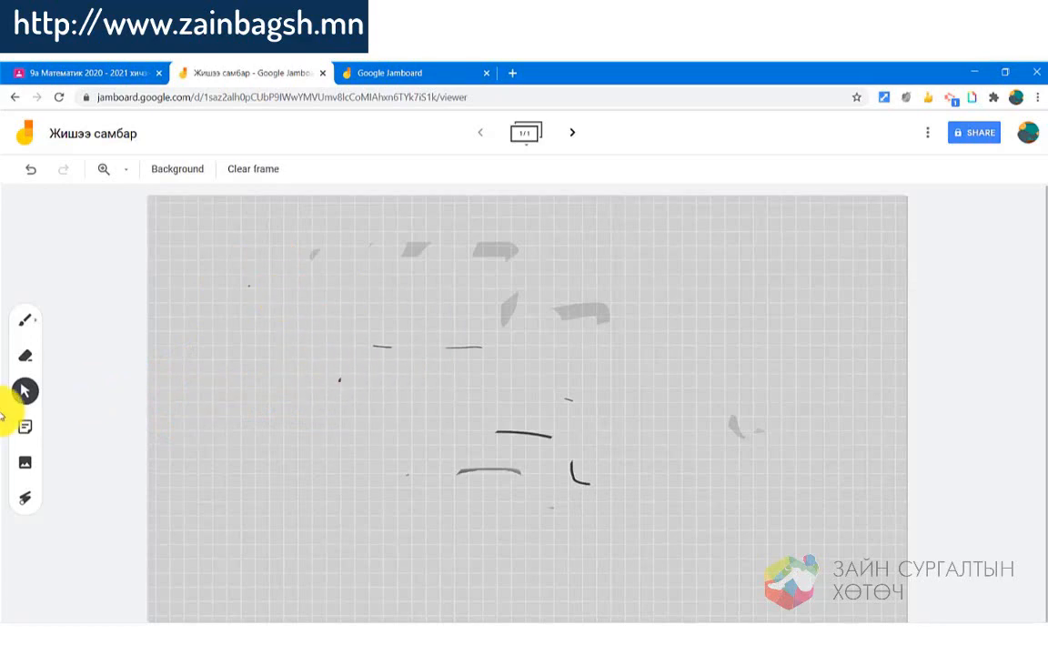
- Add a pink sticky note reading "Энд асуух зүйлсээ бичээрэй" after trying green and blue, and discard the following blank note
left_click(27, 424)
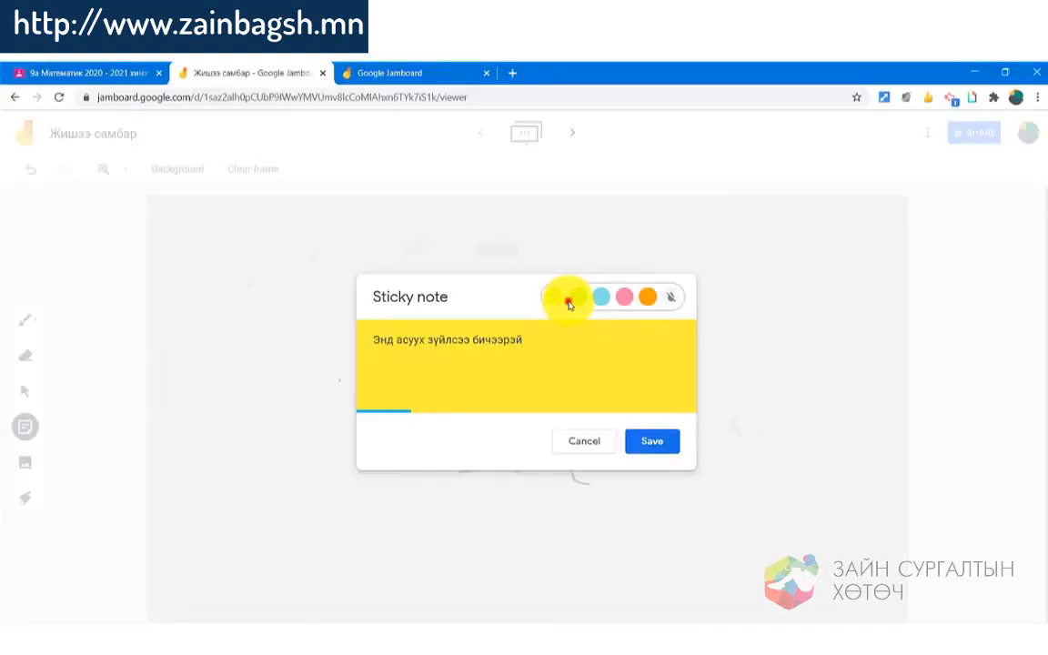
left_click(576, 298)
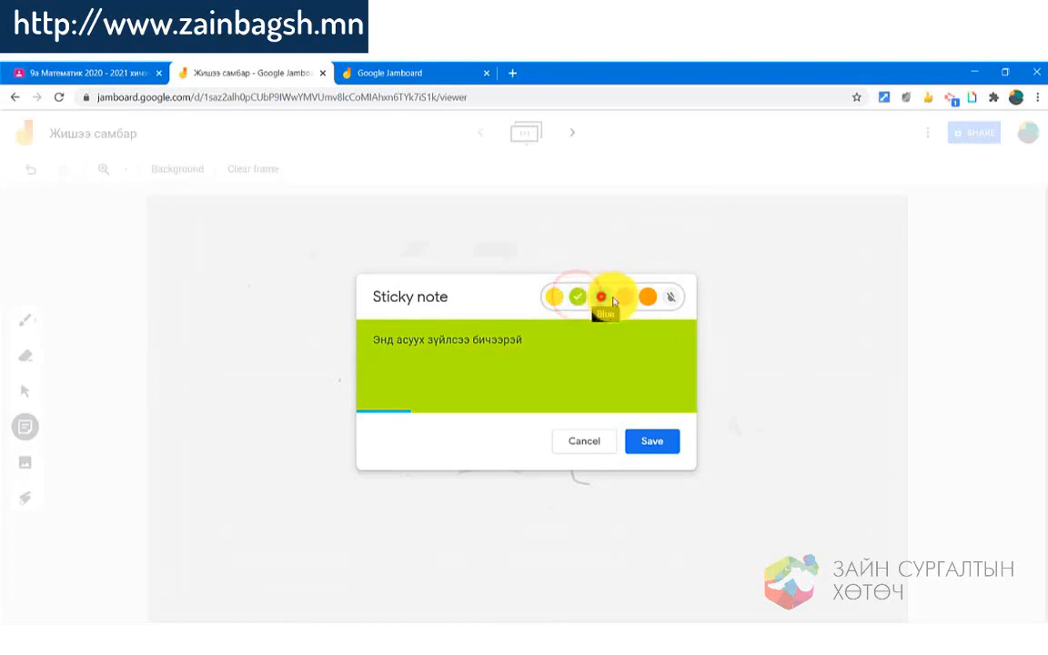
left_click(602, 298)
left_click(624, 296)
left_click(650, 446)
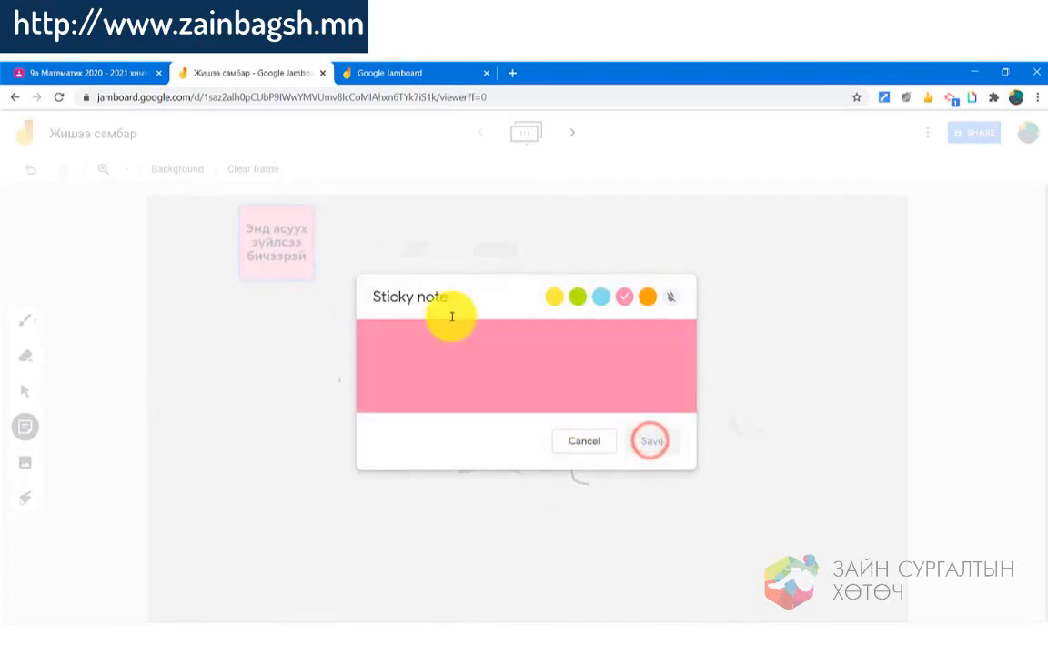
left_click(587, 440)
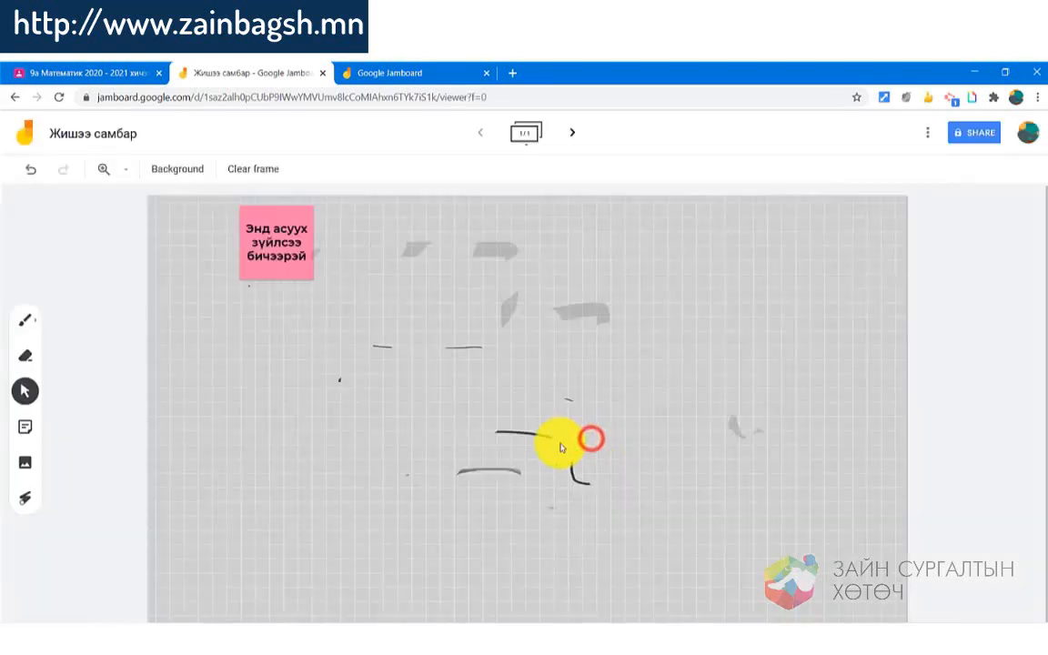
- Move the pink sticky note slightly lower on the frame and rotate it clockwise
left_click_drag(273, 244, 288, 334)
left_click(297, 330)
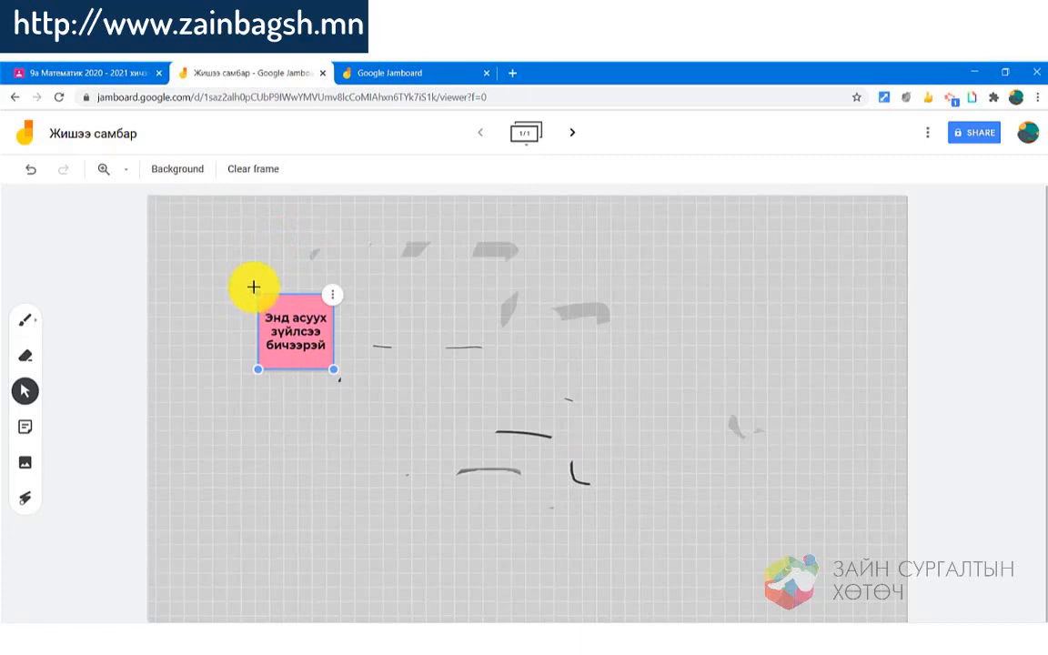
mouse_move(254, 288)
left_mouse_down()
mouse_move(245, 316)
mouse_move(250, 274)
mouse_move(234, 297)
mouse_move(257, 272)
mouse_move(243, 306)
mouse_move(268, 271)
left_mouse_up()
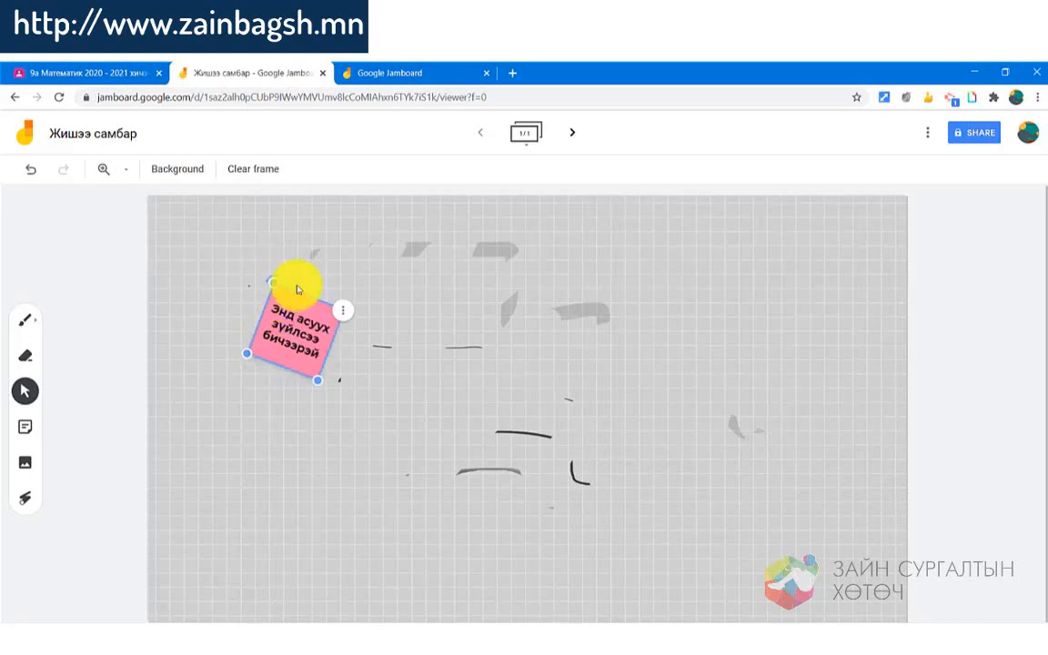
right_click(346, 316)
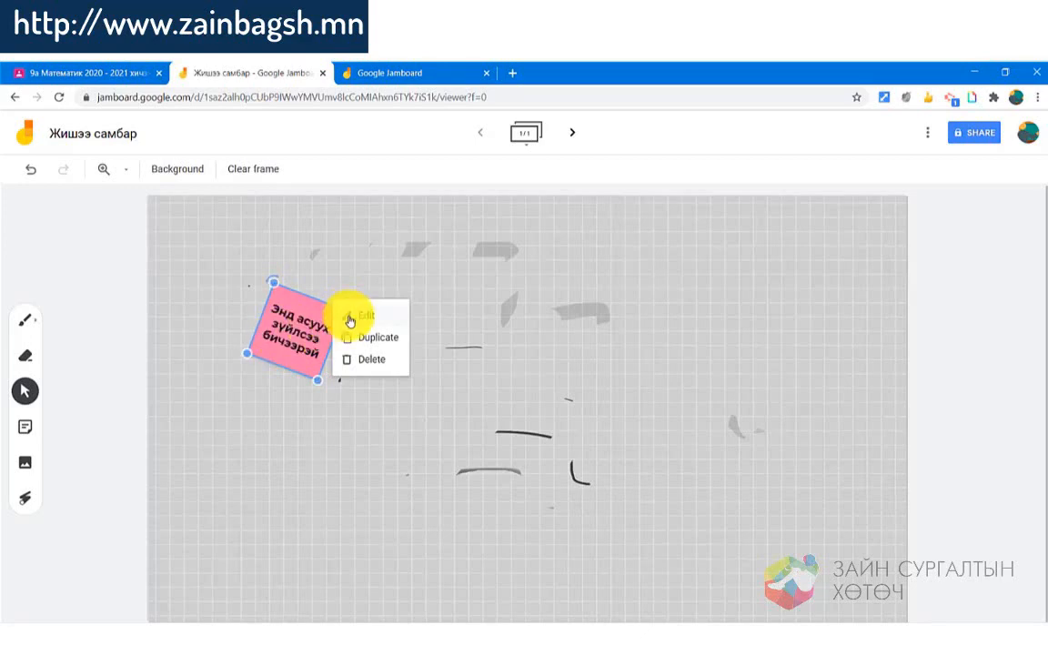
left_click(368, 317)
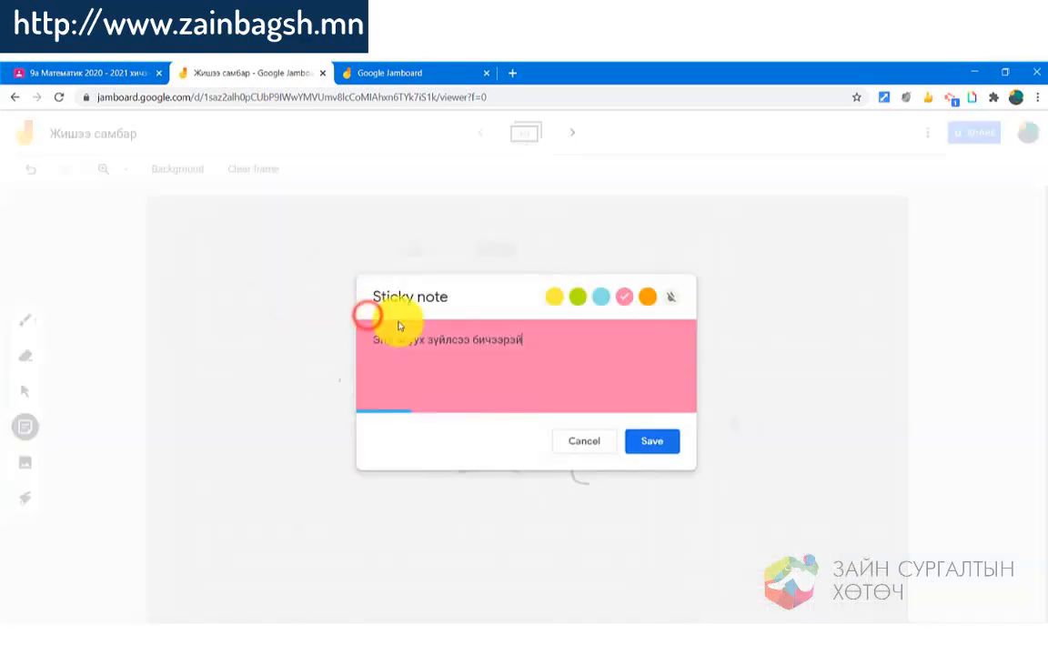
left_click(581, 437)
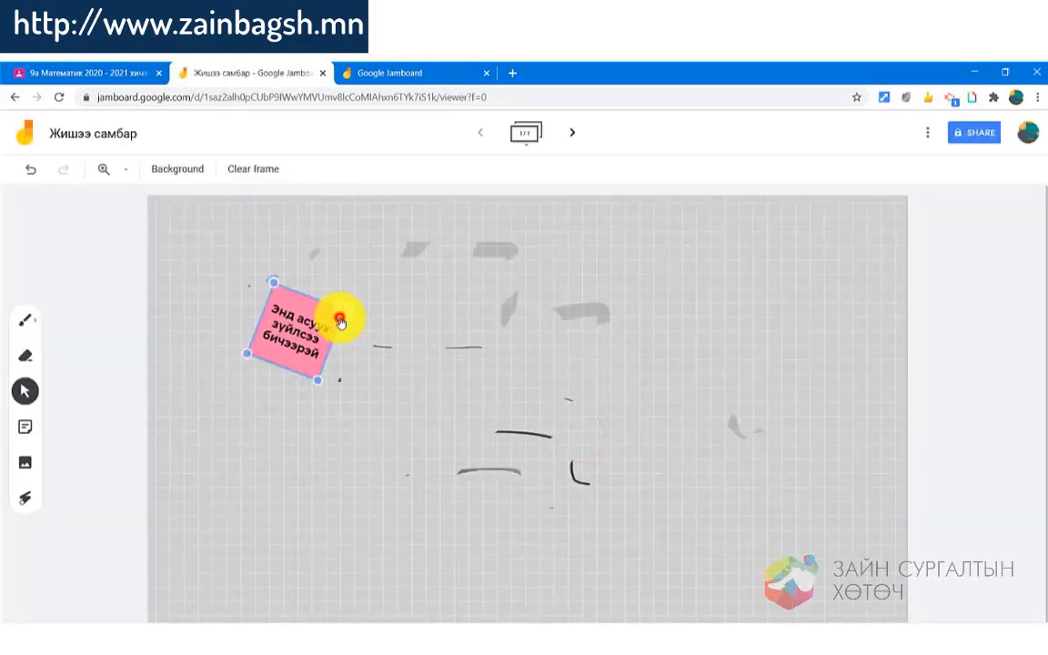
- Duplicate the pink sticky note, place the copy to its right, and delete that copy
right_click(341, 318)
left_click(358, 339)
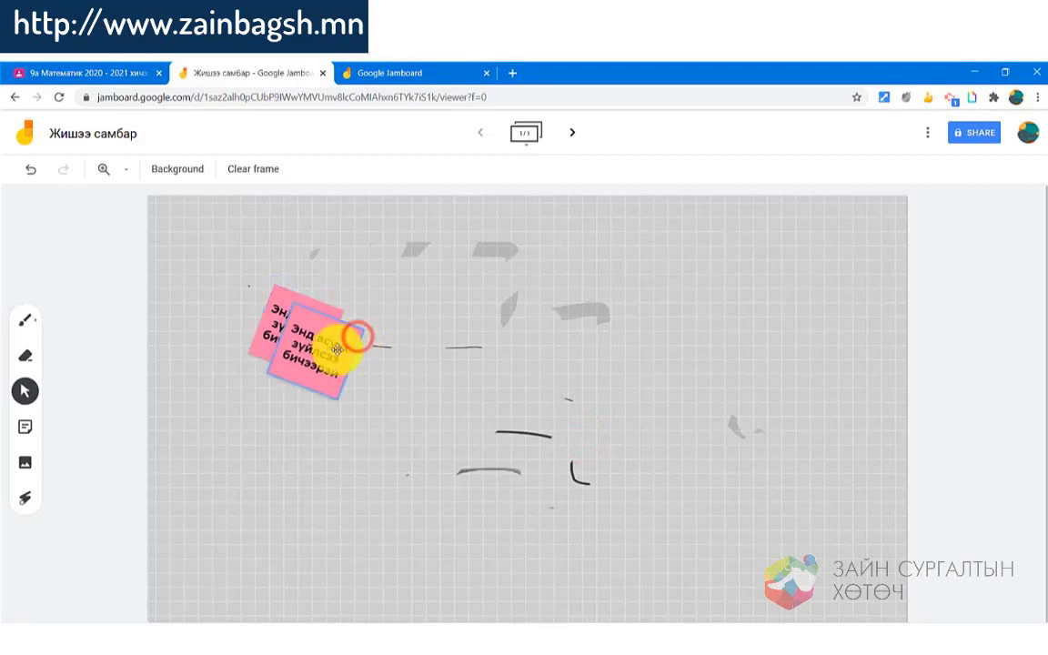
left_click_drag(351, 341, 433, 357)
right_click(463, 352)
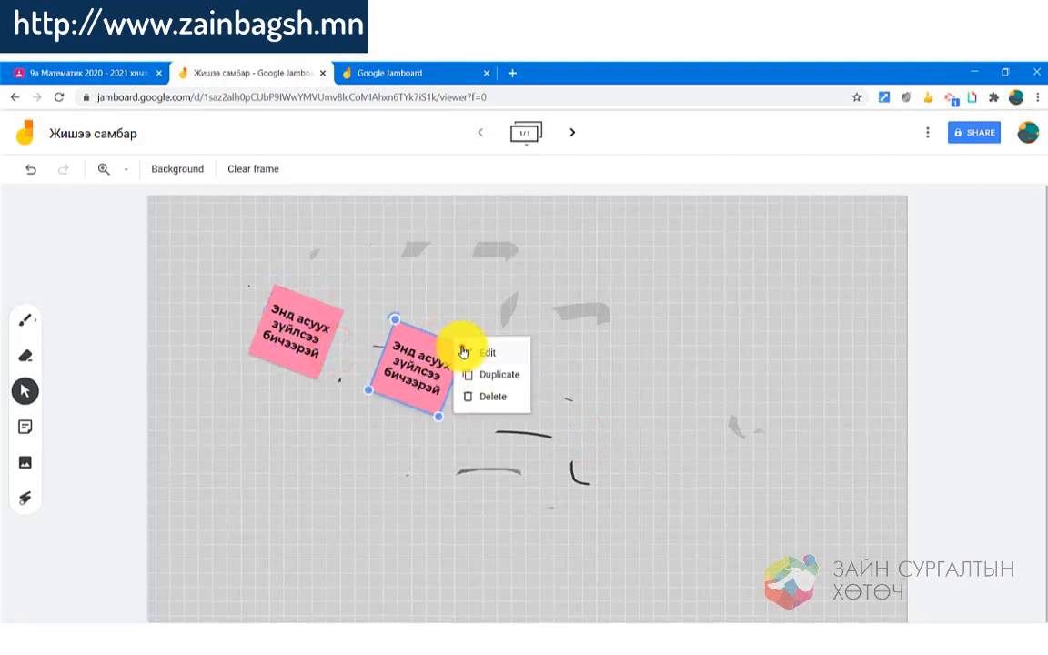
left_click(482, 402)
- Tilt the pink sticky note counter-clockwise, enlarge it to over twice its size, and place it at the frame's left side
left_click(288, 320)
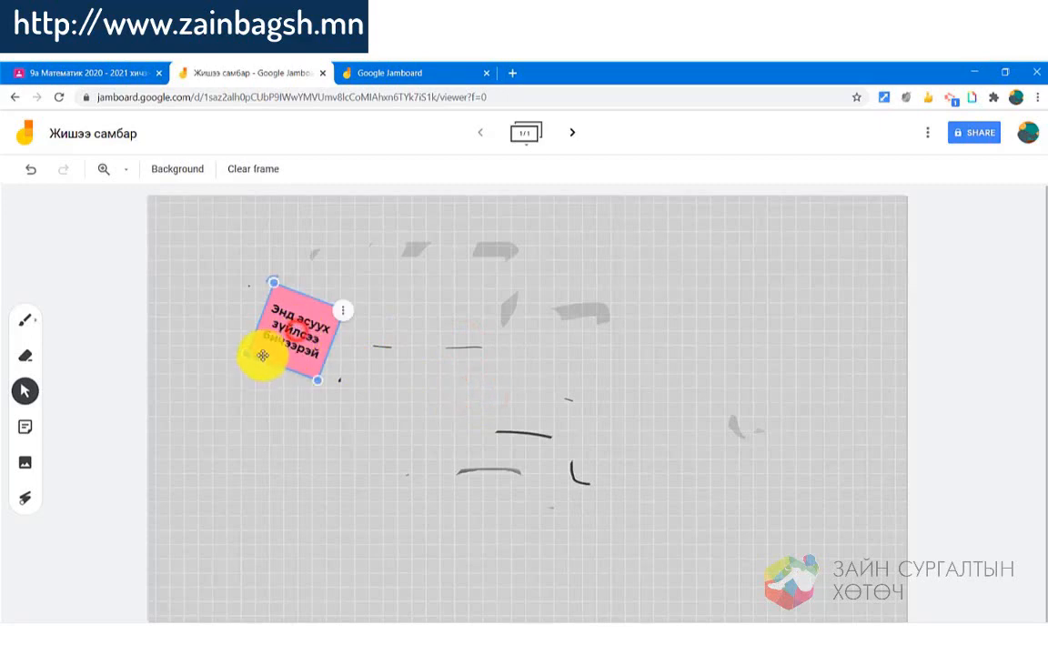
left_click_drag(268, 277, 222, 270)
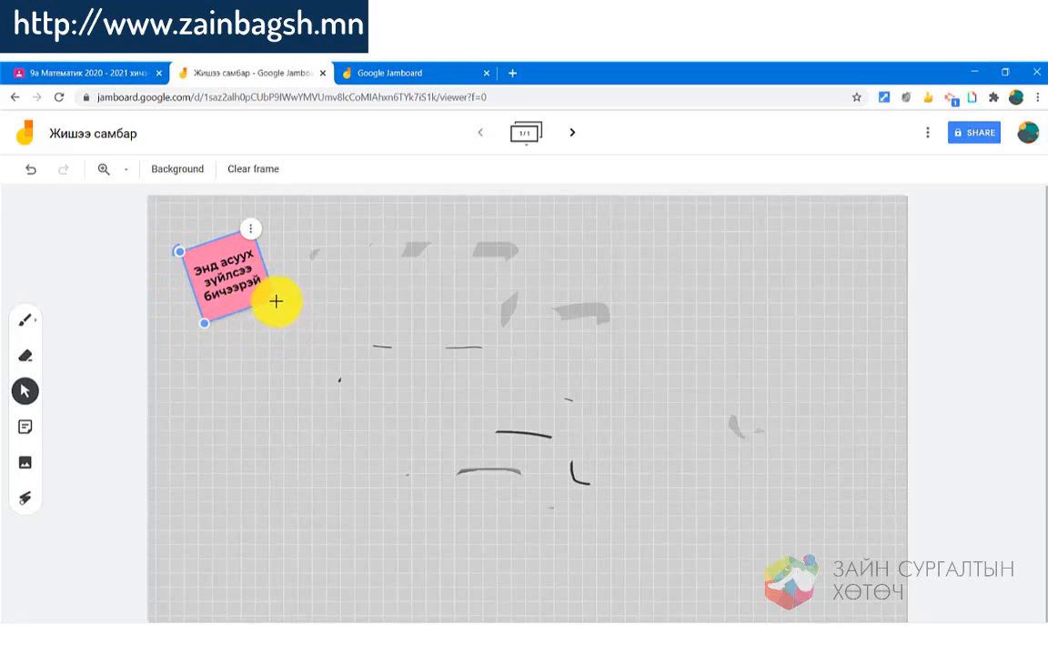
left_click_drag(275, 301, 421, 363)
left_click_drag(307, 307, 320, 425)
left_click(446, 348)
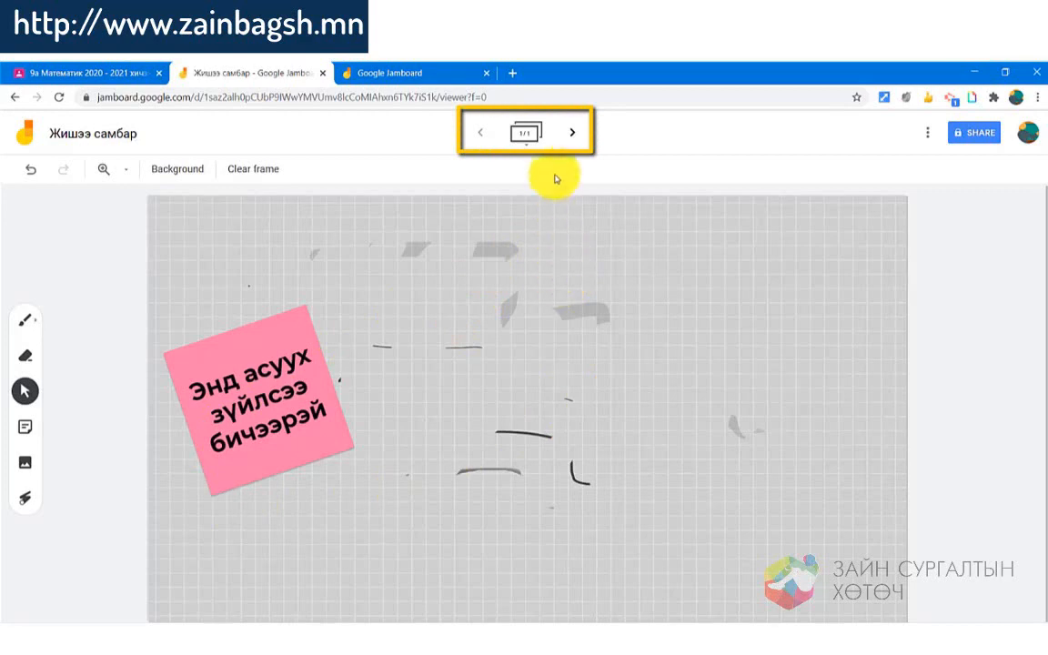
- Add a second frame to the Jam, and insert two more blank frames after it from the frame overview
left_click(574, 131)
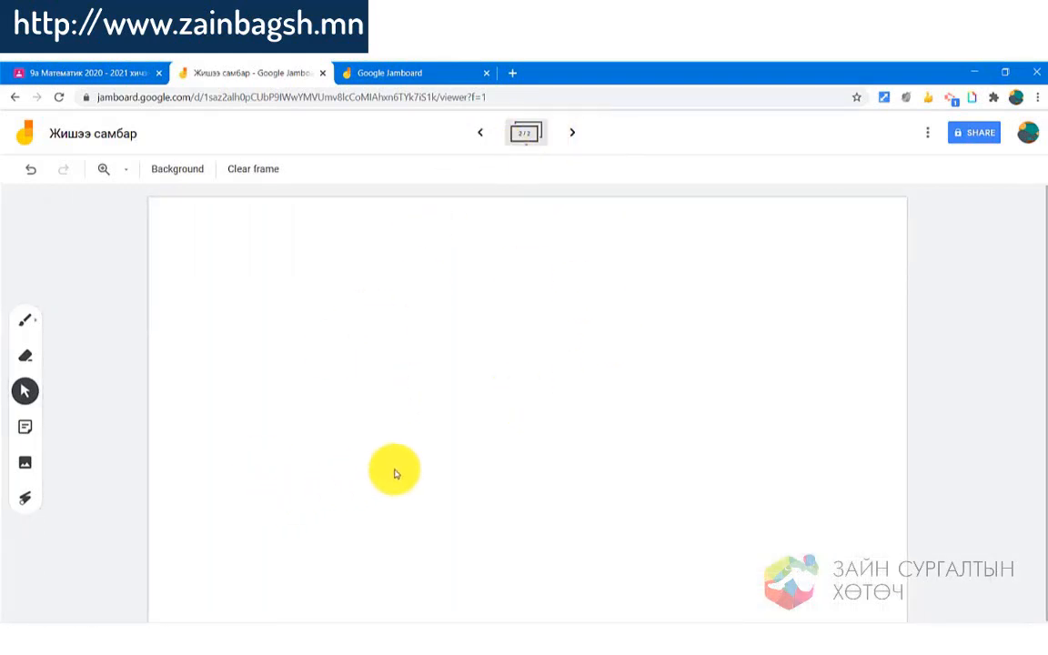
left_click(528, 138)
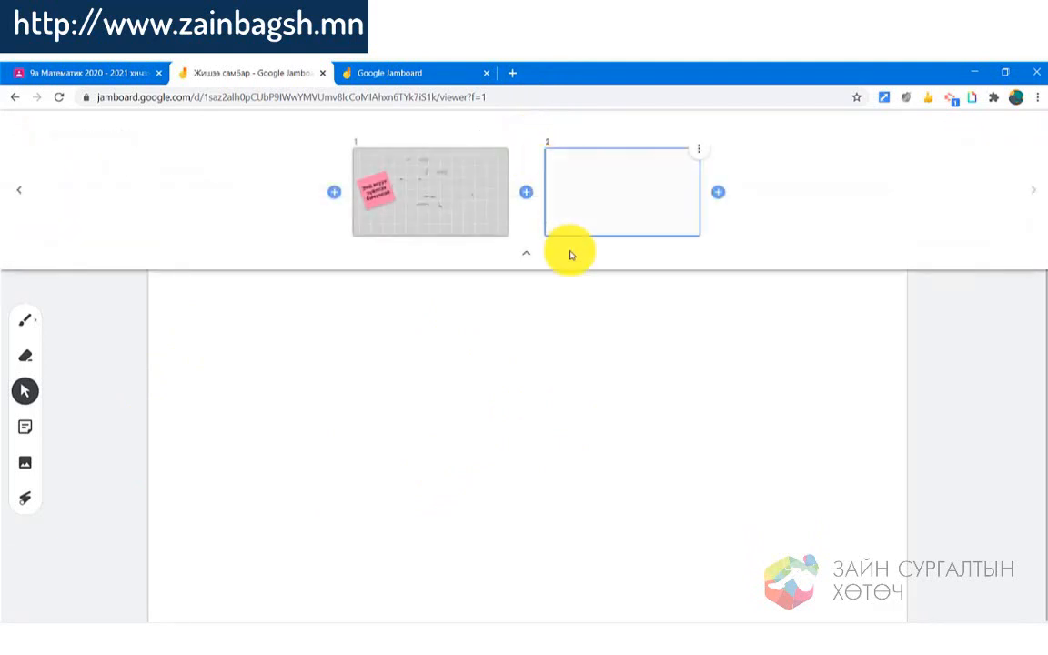
left_click(487, 274)
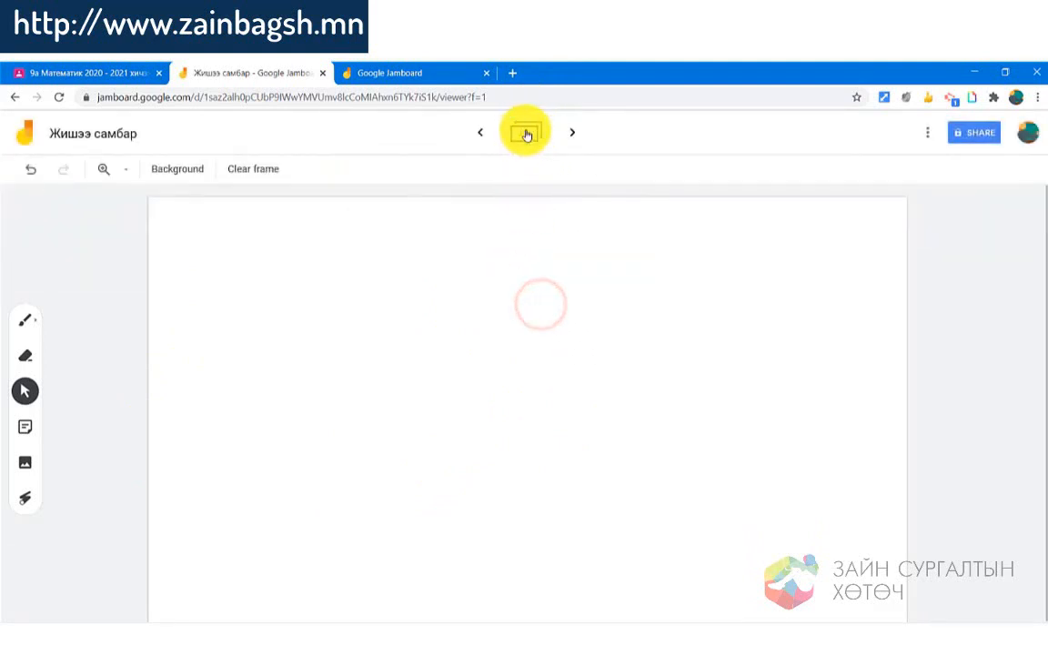
left_click(531, 133)
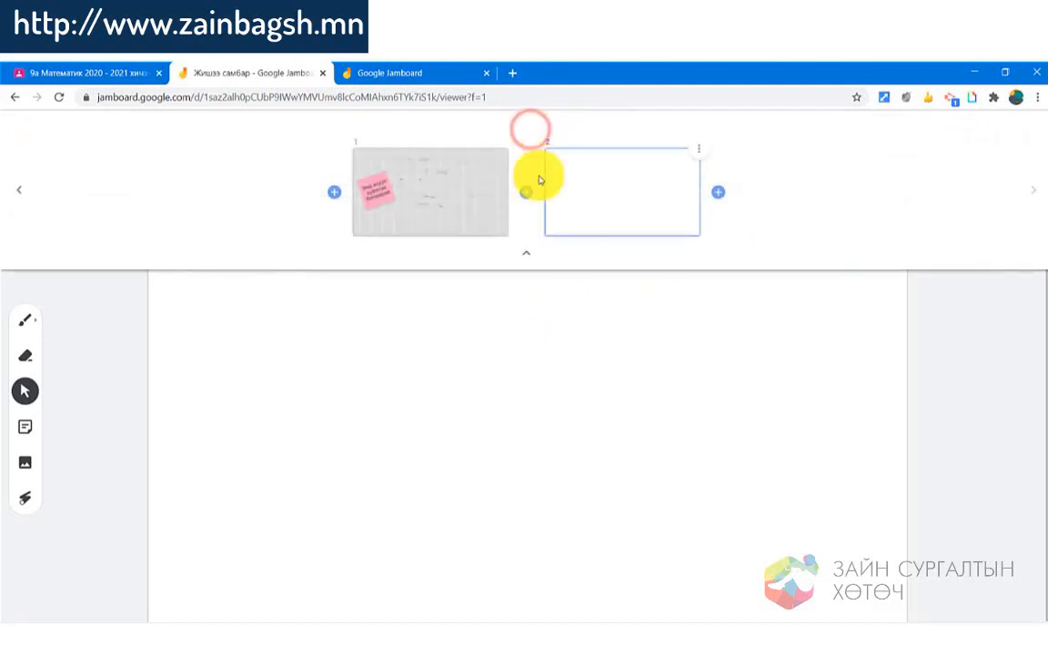
left_click(718, 192)
left_click(624, 195)
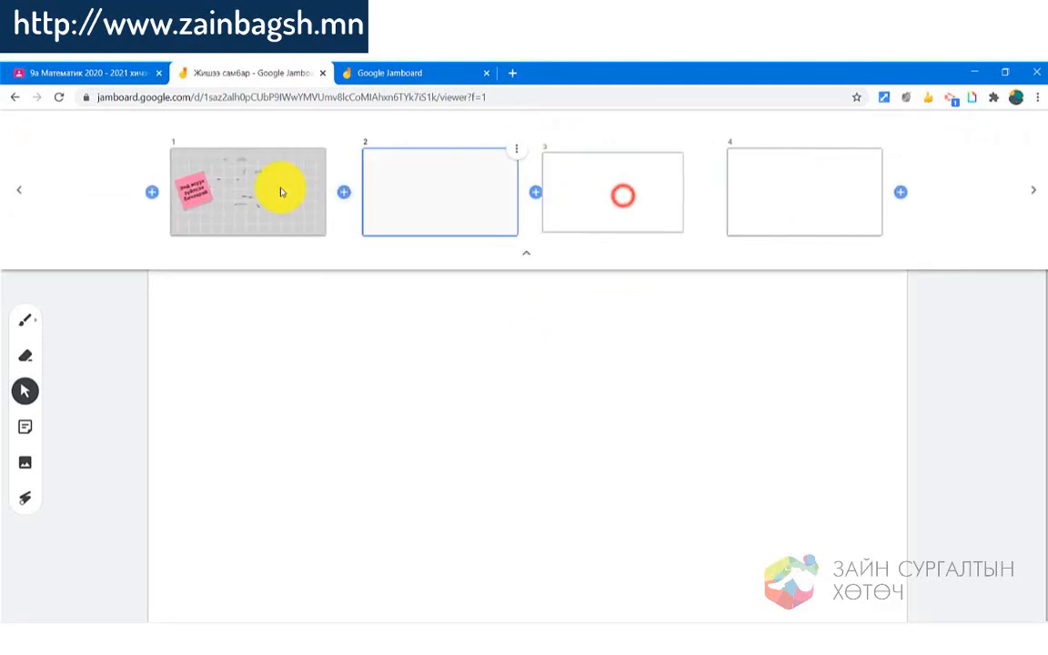
- Reorder the sticky-note frame to second place, move it back to first, and close the frame overview
mouse_move(227, 193)
left_mouse_down()
mouse_move(356, 144)
mouse_move(473, 194)
mouse_move(526, 194)
left_mouse_up()
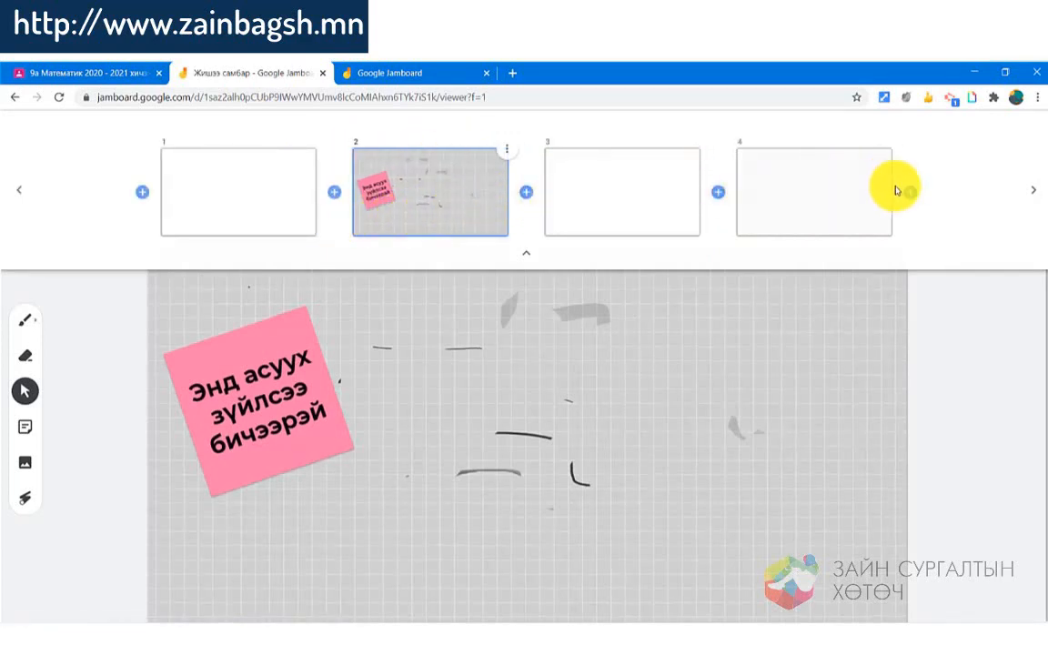
left_click_drag(400, 204, 142, 192)
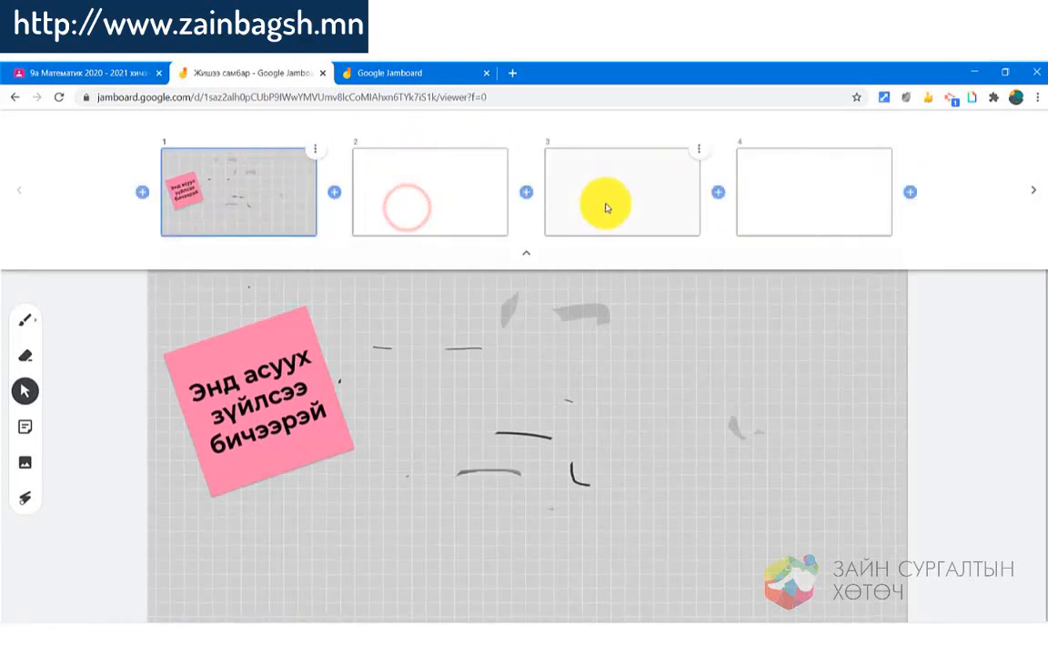
left_click(525, 262)
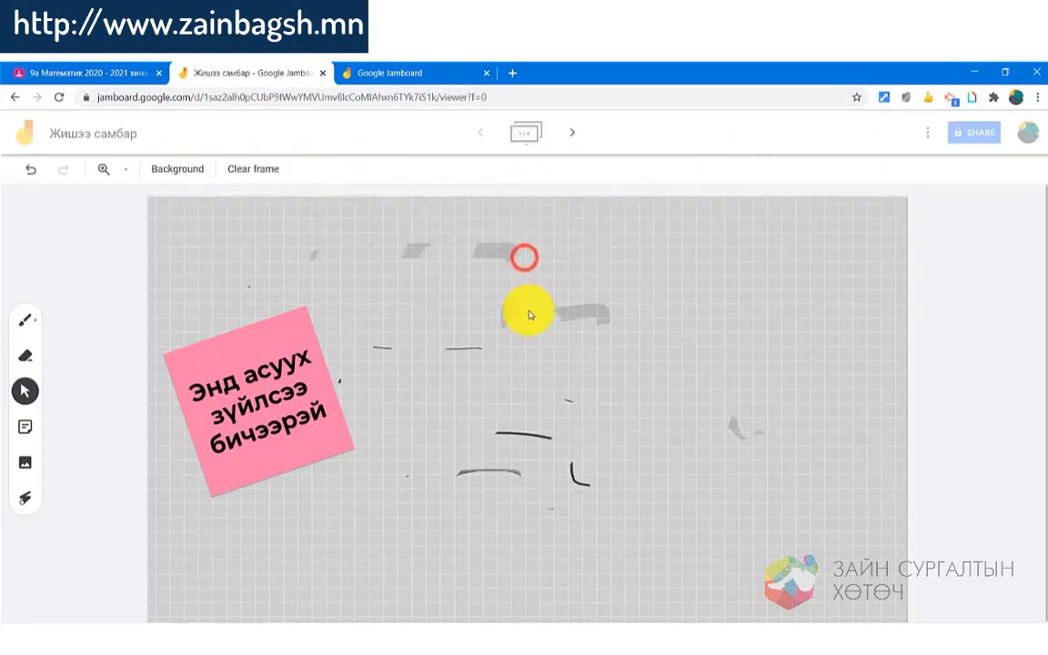
- Move to the blank second frame of the Jam and open the image picker for it
left_click(567, 136)
left_click(334, 289)
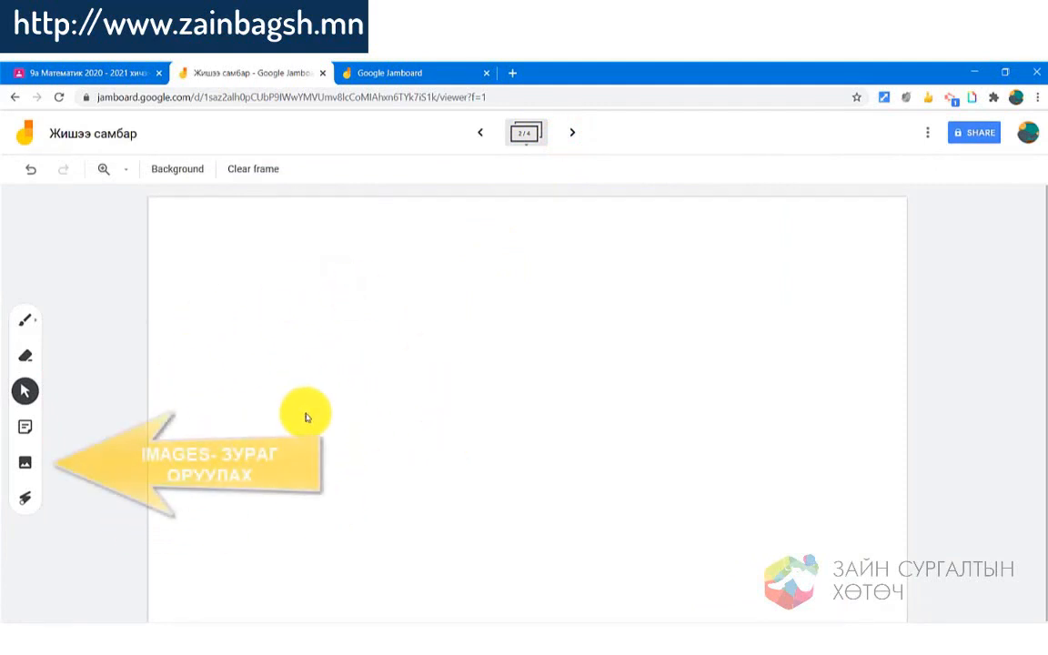
left_click(25, 466)
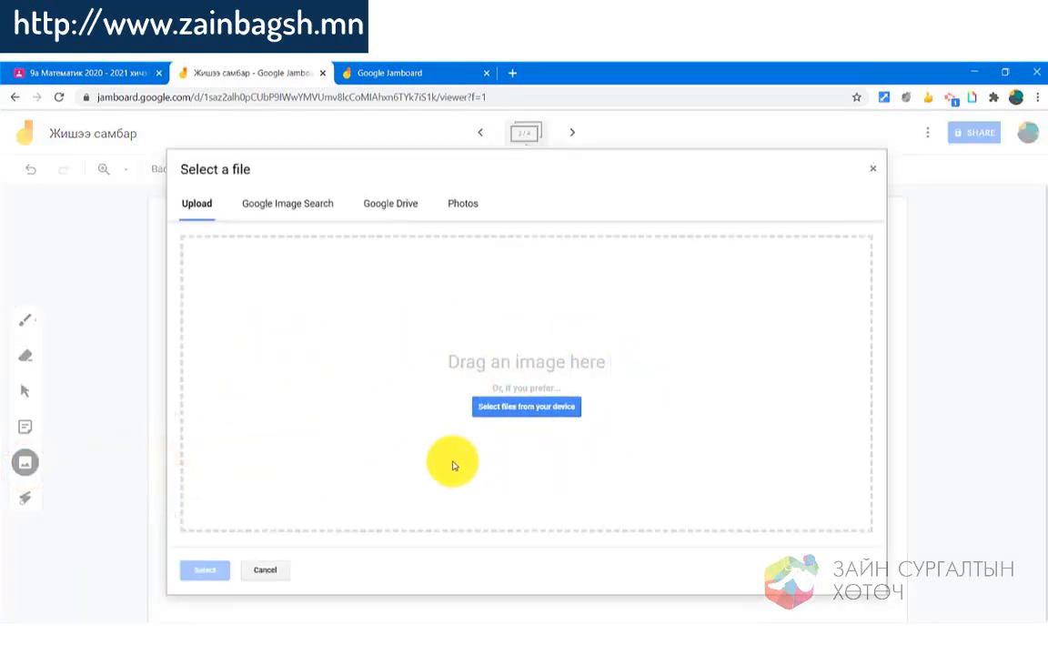
- Look through the available image sources: Google Image Search, Google Drive, Photos and upload from the device
left_click(285, 206)
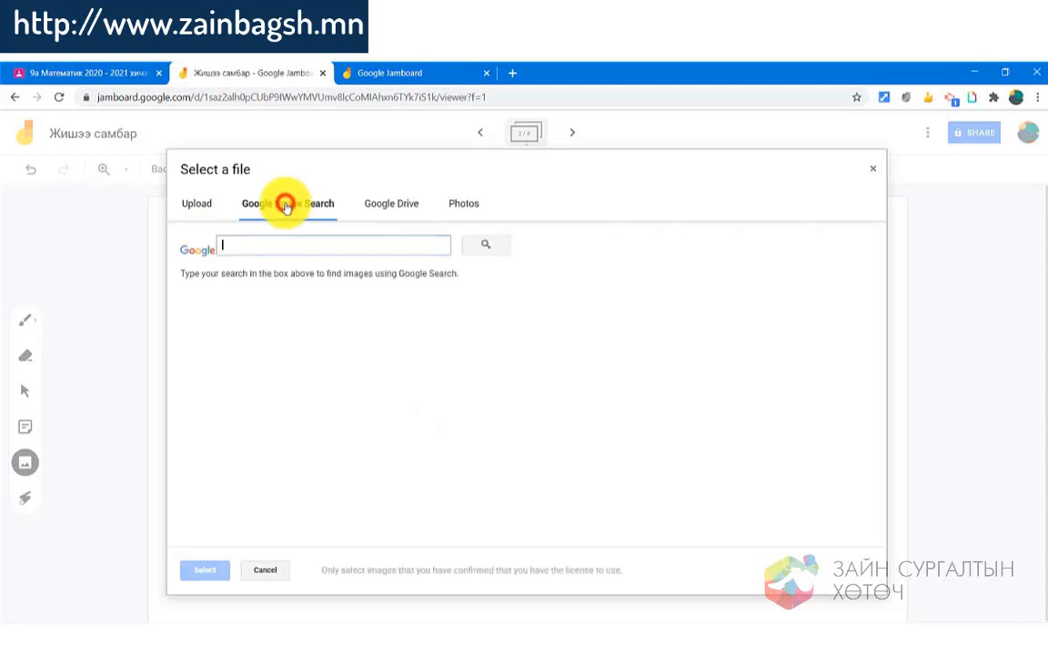
left_click(405, 207)
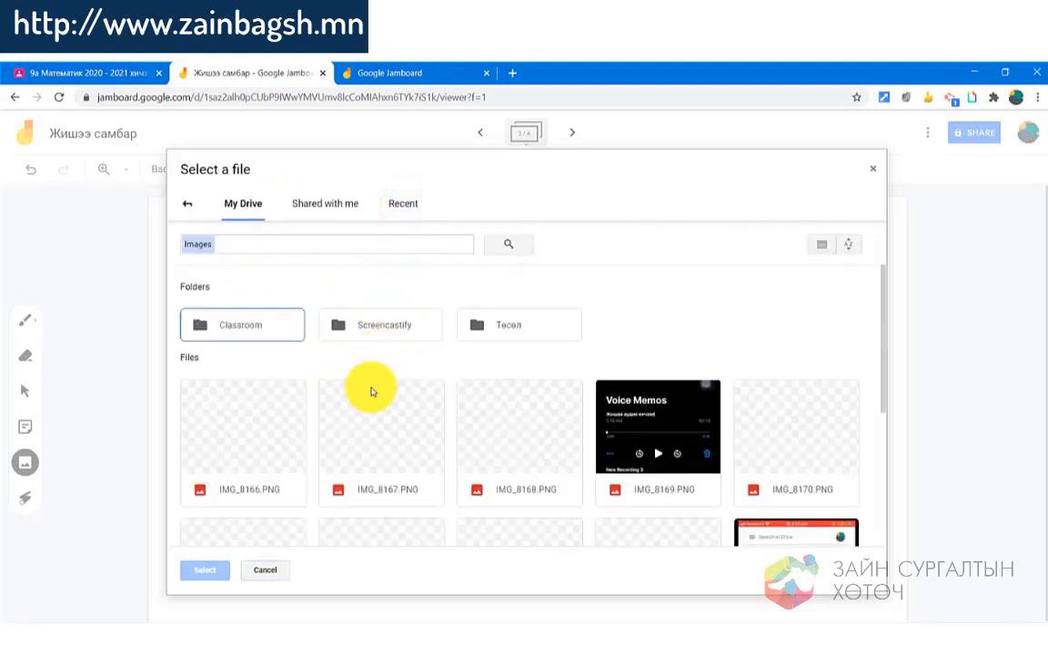
left_click(184, 204)
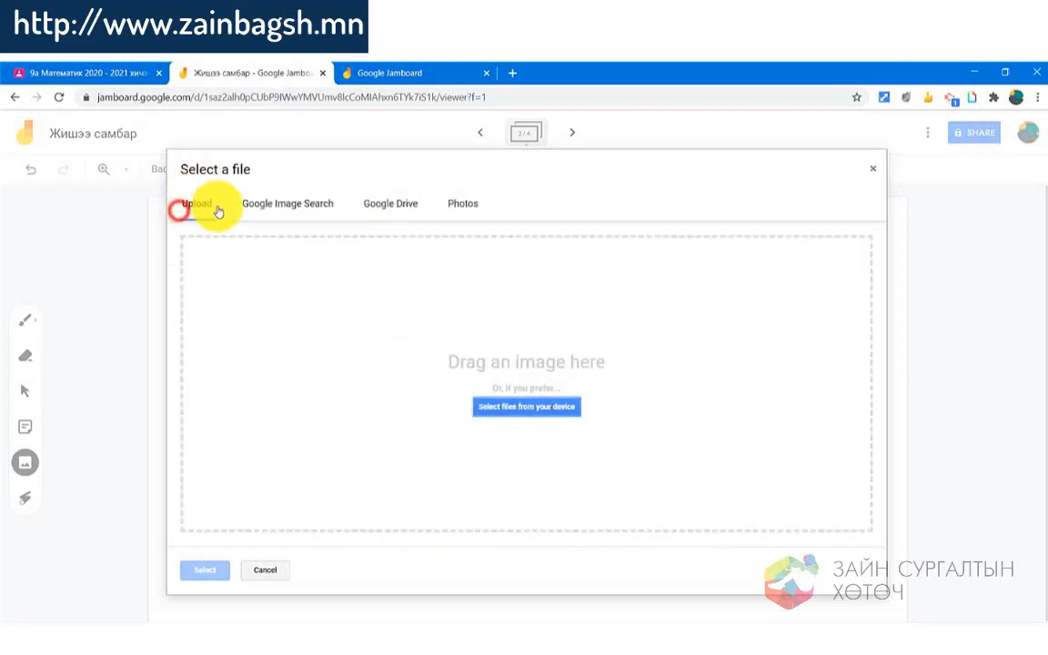
left_click(465, 208)
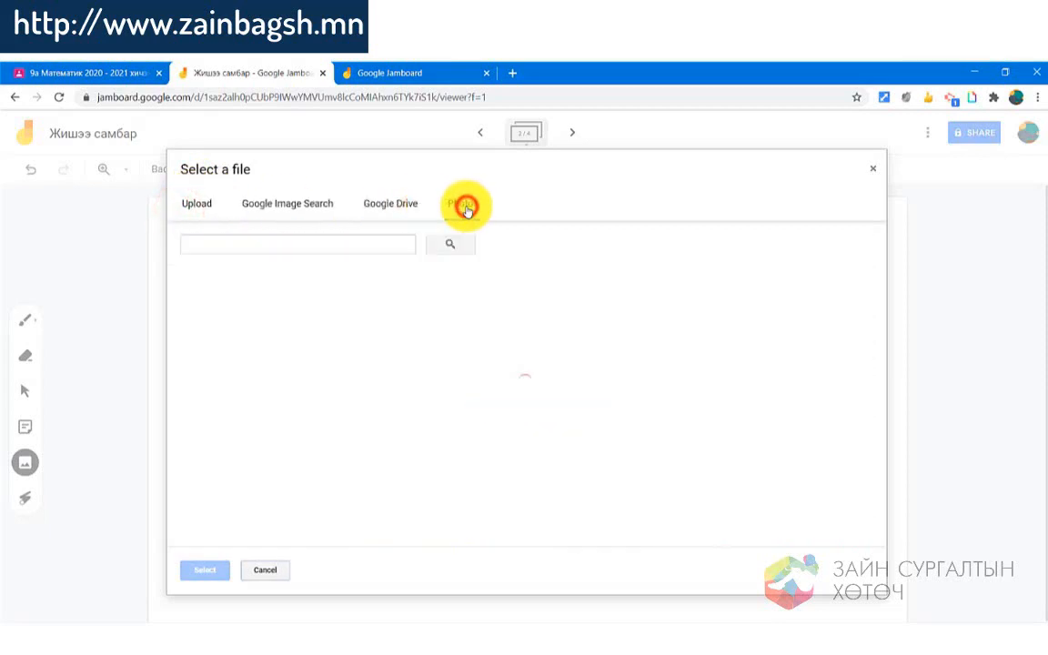
left_click(197, 207)
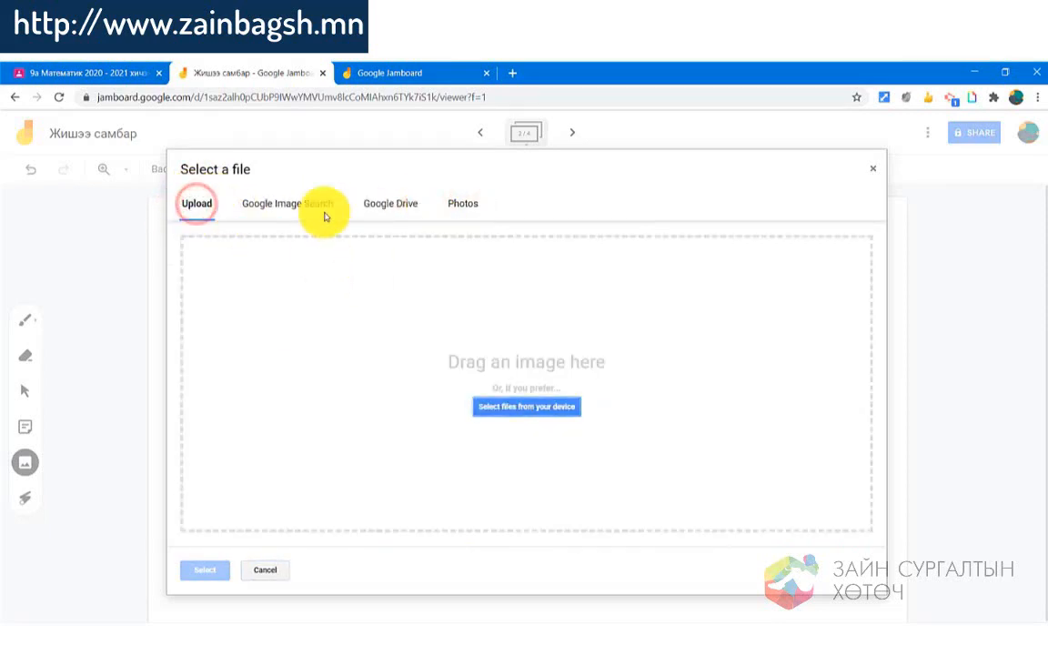
- Search Google Images for "ant", insert the picture of the ant on a leaf against blue sky, and place it at the frame's left side
left_click(296, 211)
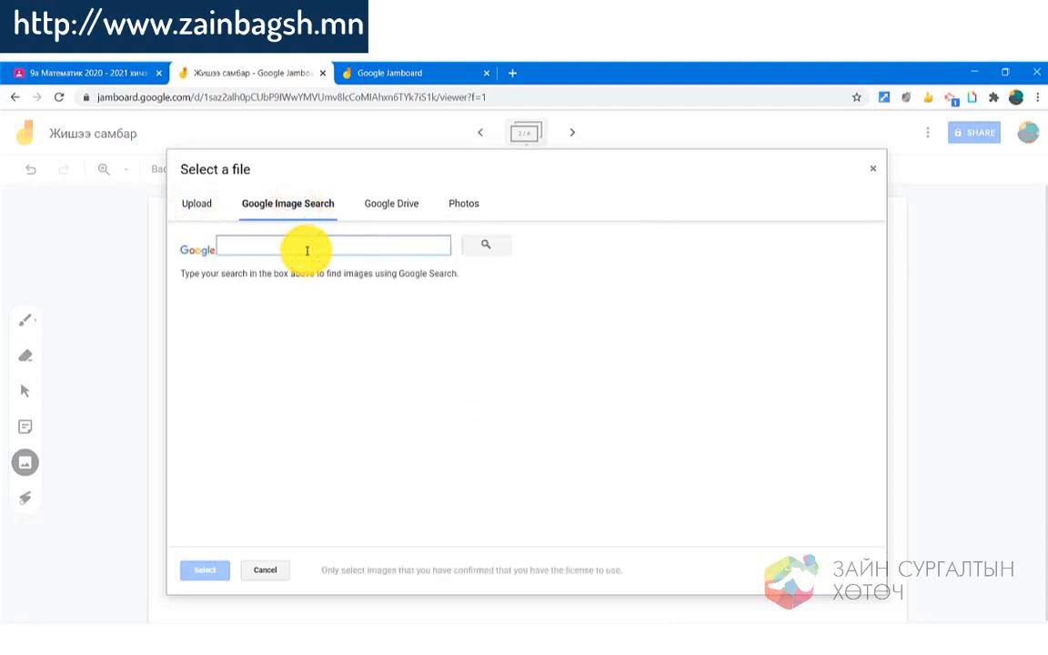
type("ant")
key("Return")
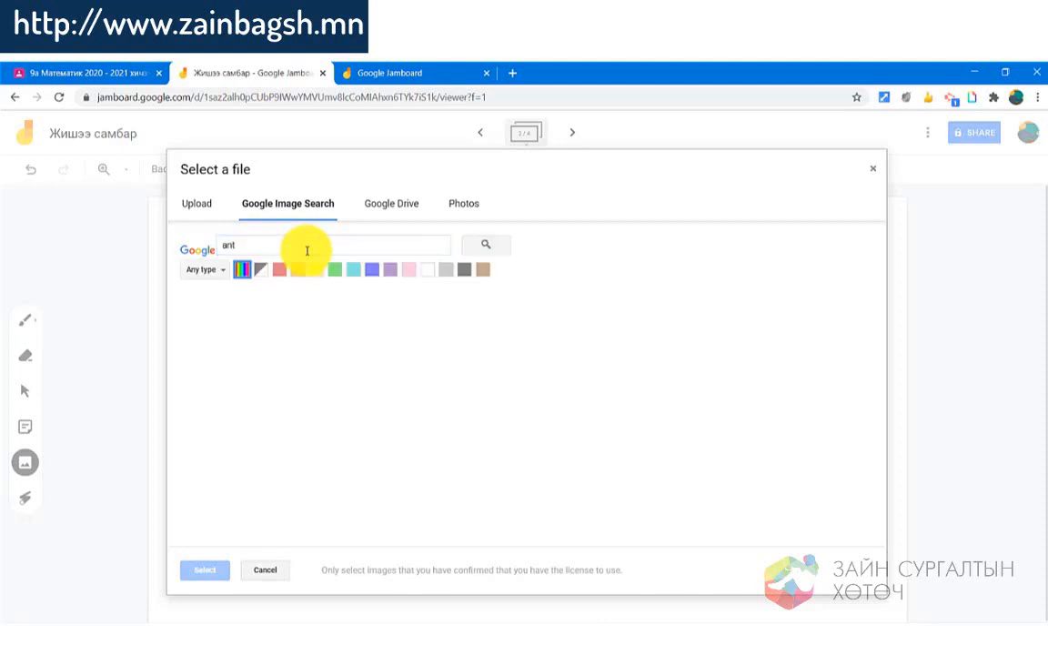
left_click(253, 344)
scroll(635, 398, "down", 2)
scroll(634, 398, "down", 2)
left_click(467, 369)
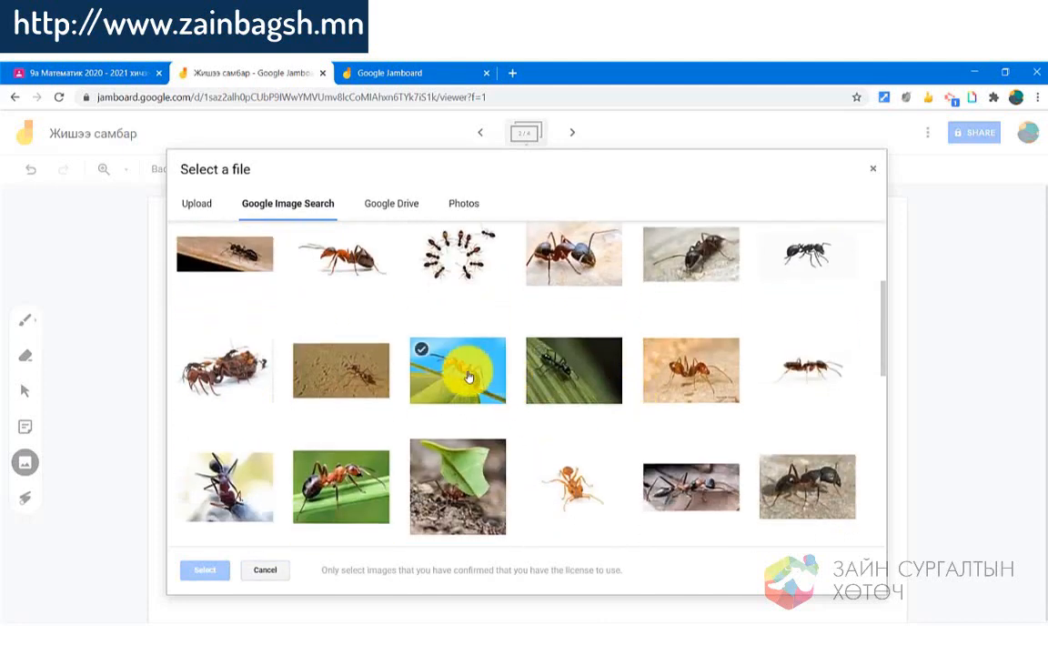
scroll(568, 368, "up", 1)
left_click(206, 571)
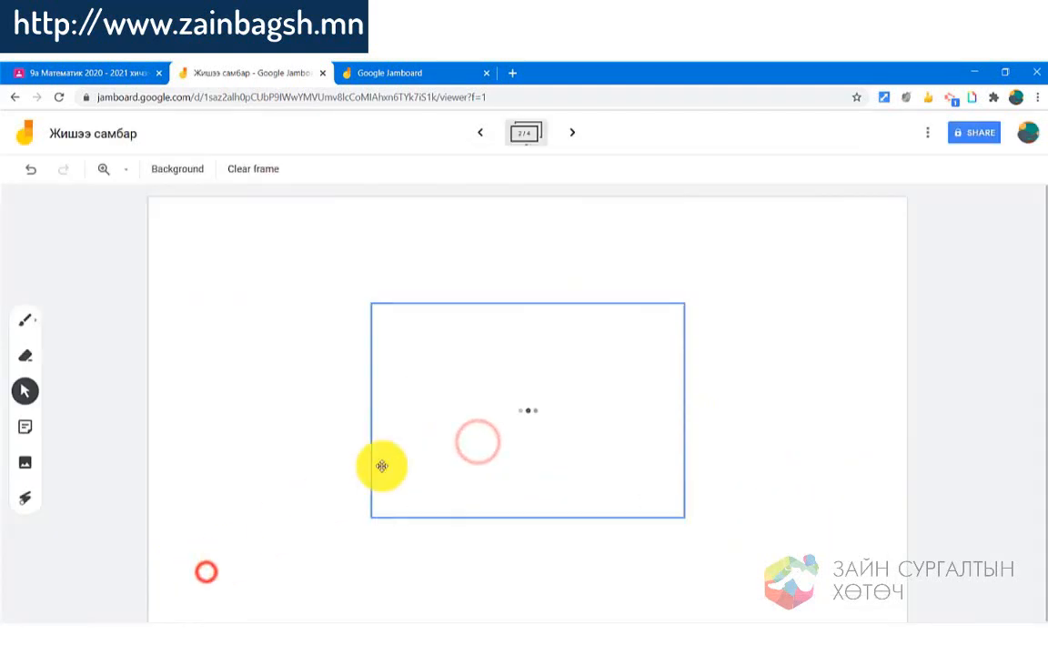
left_click_drag(532, 425, 319, 445)
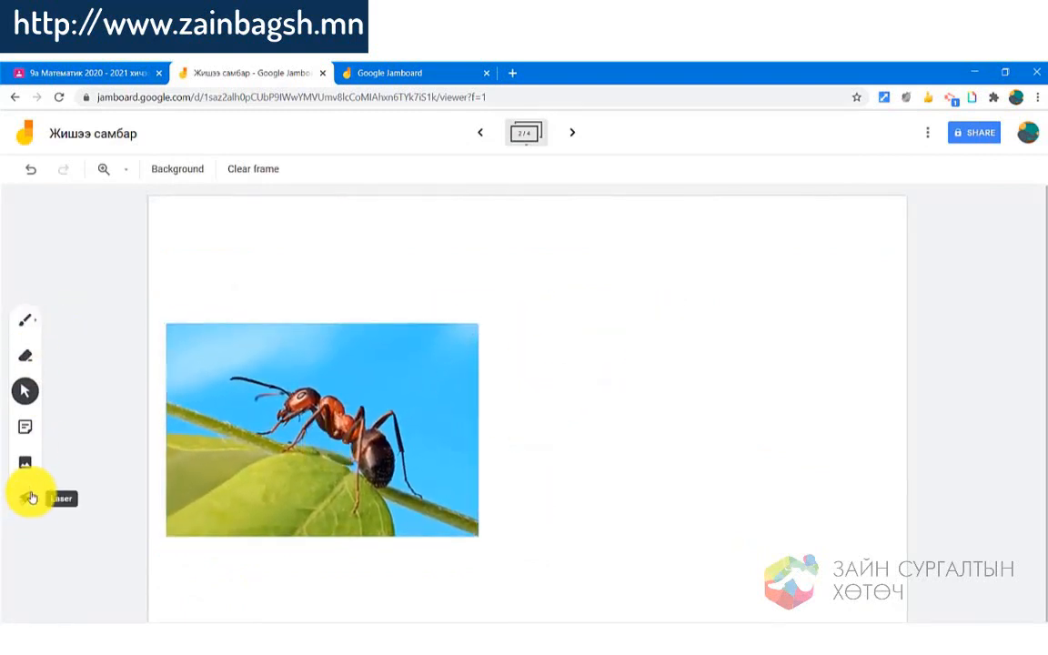
- Add a blue sticky note reading "Энэ бол шоргоолж" and dismiss the empty follow-up note
left_click(26, 418)
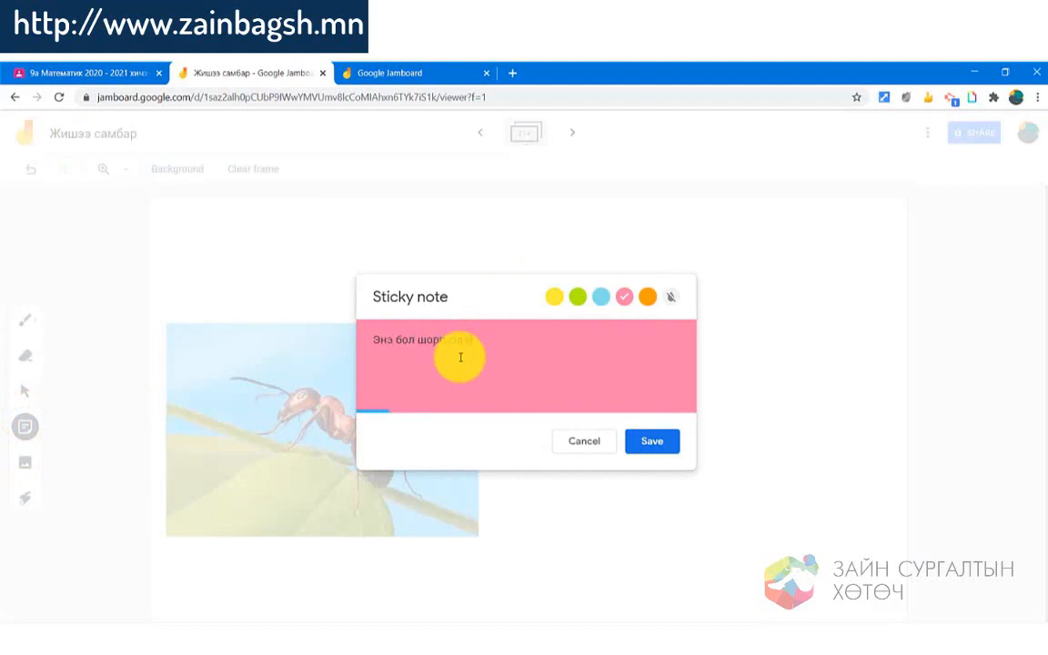
left_click(601, 297)
left_click(655, 442)
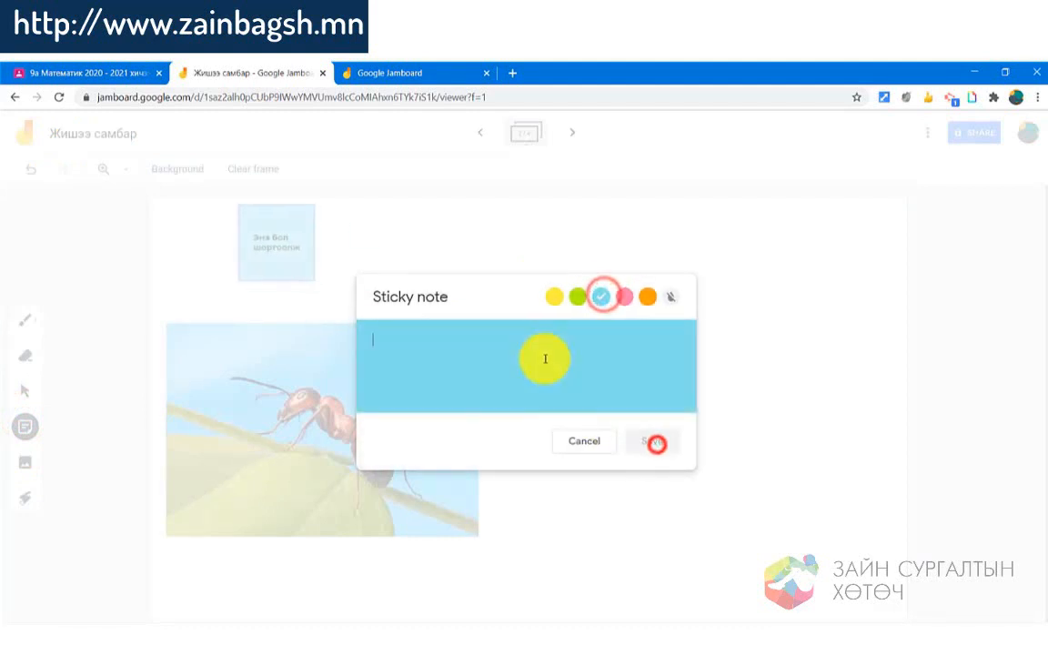
left_click(590, 439)
- Enlarge the blue sticky note to over twice its size, tilt it slightly clockwise, and place it at the frame's upper right
left_click_drag(288, 249, 804, 447)
left_click_drag(685, 366, 652, 355)
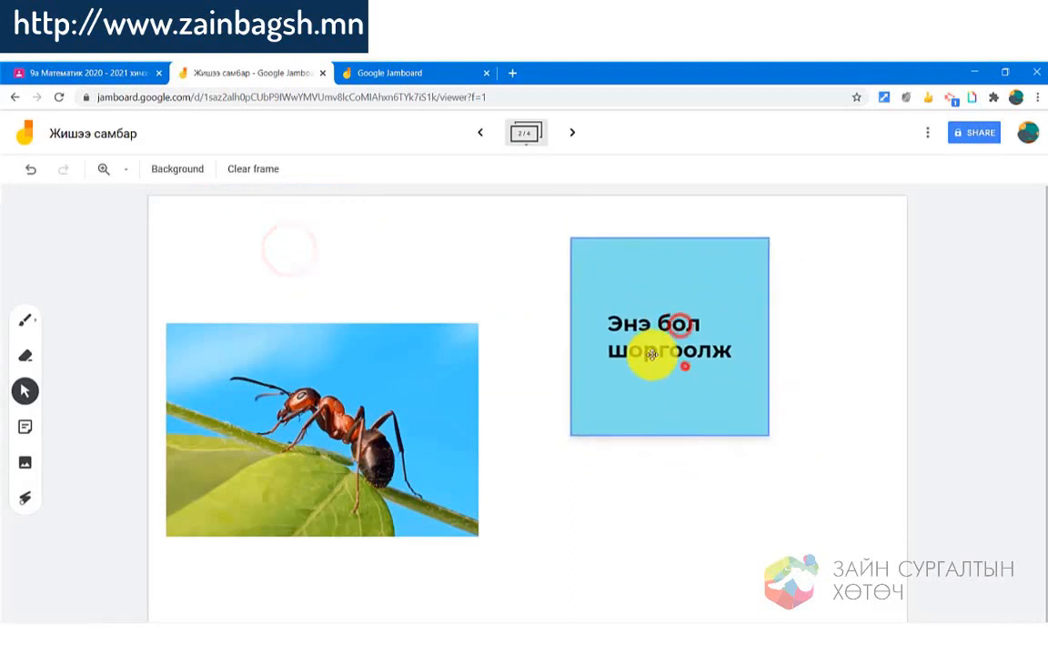
left_click_drag(573, 226, 625, 297)
left_click(613, 502)
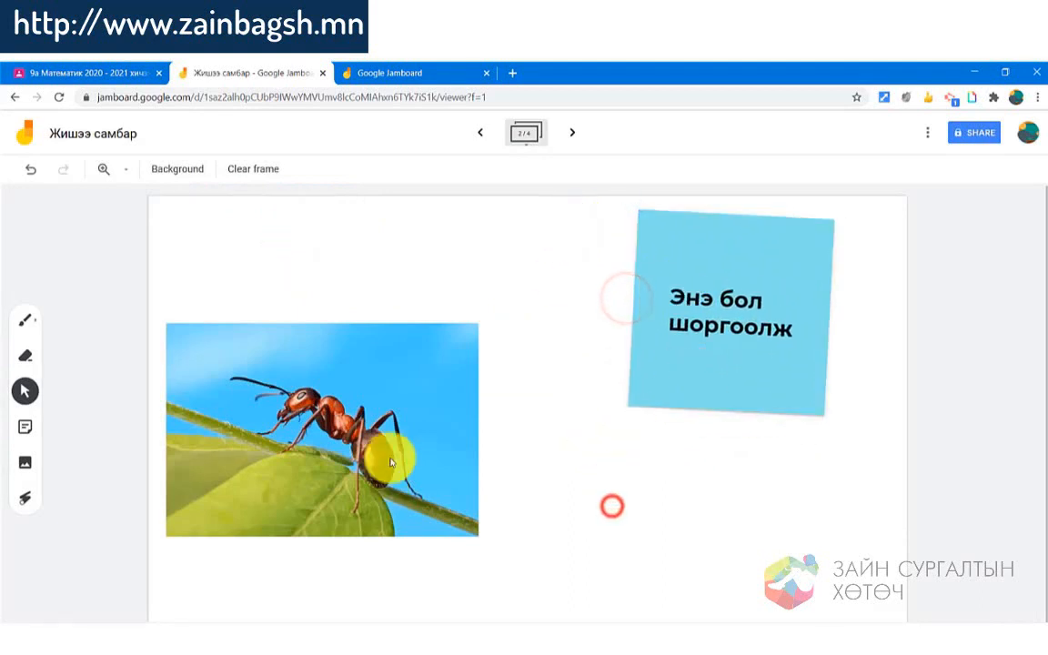
- Point out the ant in the picture with a stroke of the Laser tool
left_click(24, 504)
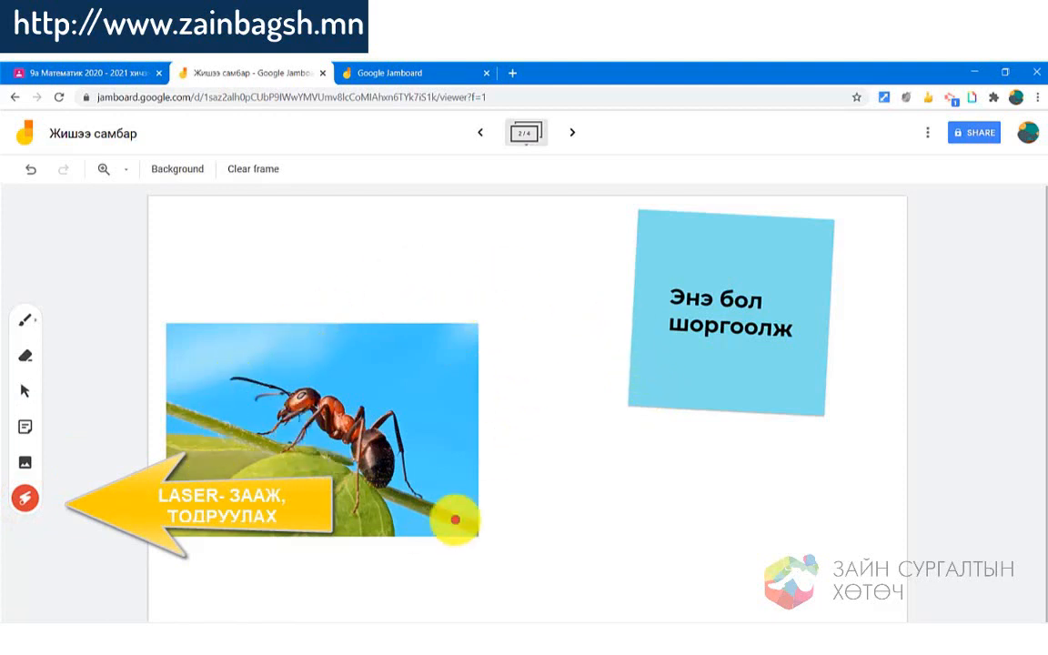
mouse_move(216, 383)
left_mouse_down()
mouse_move(306, 384)
mouse_move(262, 423)
mouse_move(327, 411)
mouse_move(355, 486)
mouse_move(417, 433)
mouse_move(341, 444)
left_mouse_up()
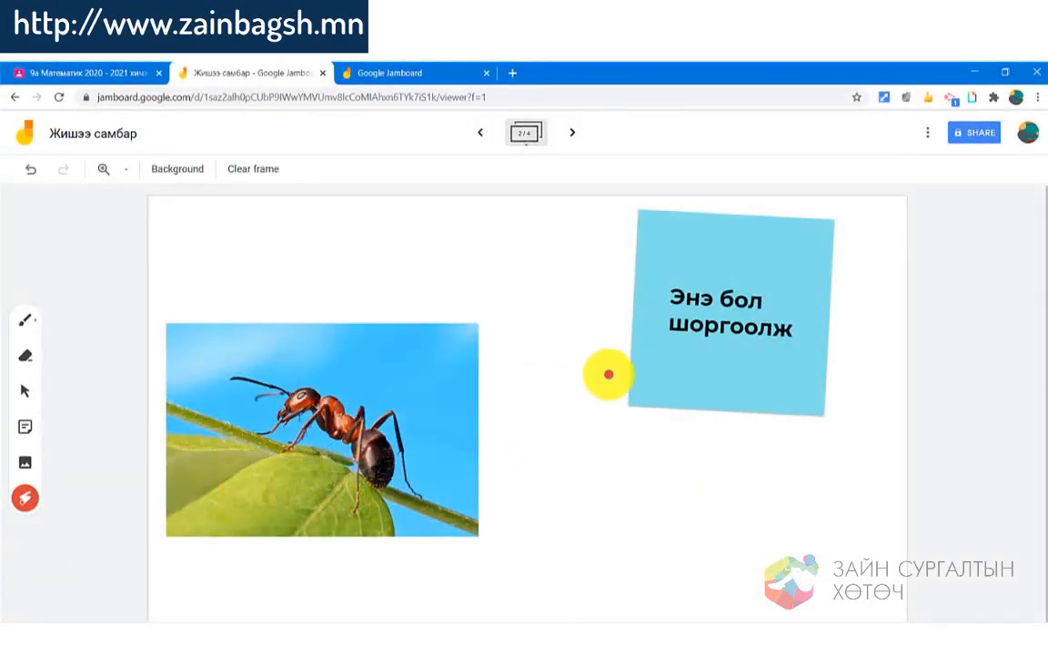
- Open the Google Meet session in a new browser tab and return to the "Жишээ самбар" Jam
left_click(512, 73)
left_click(433, 100)
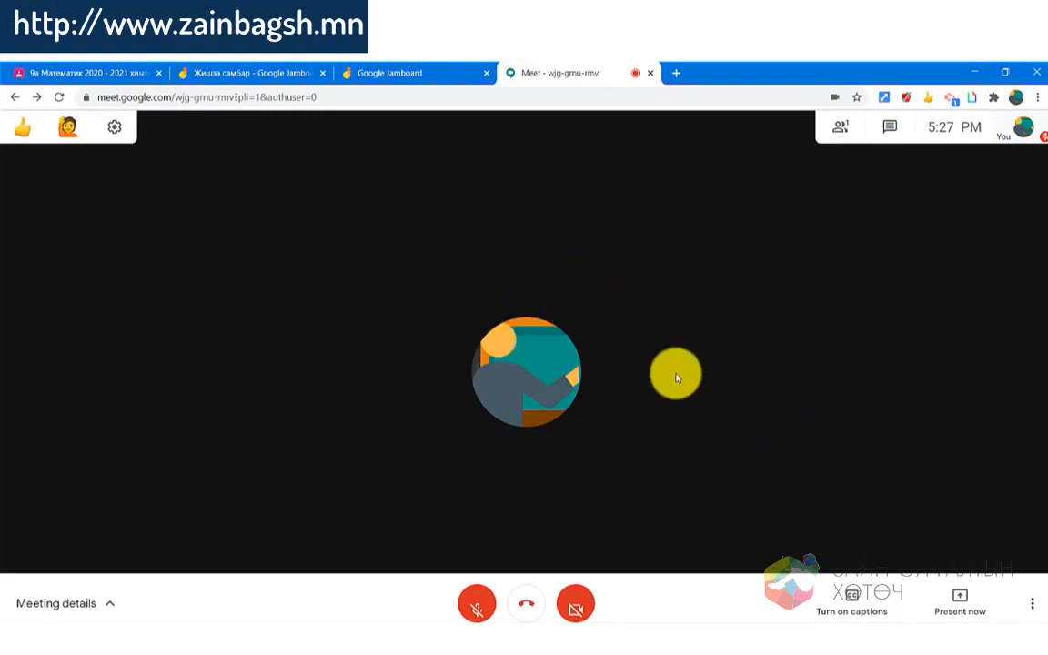
left_click(421, 68)
left_click(272, 66)
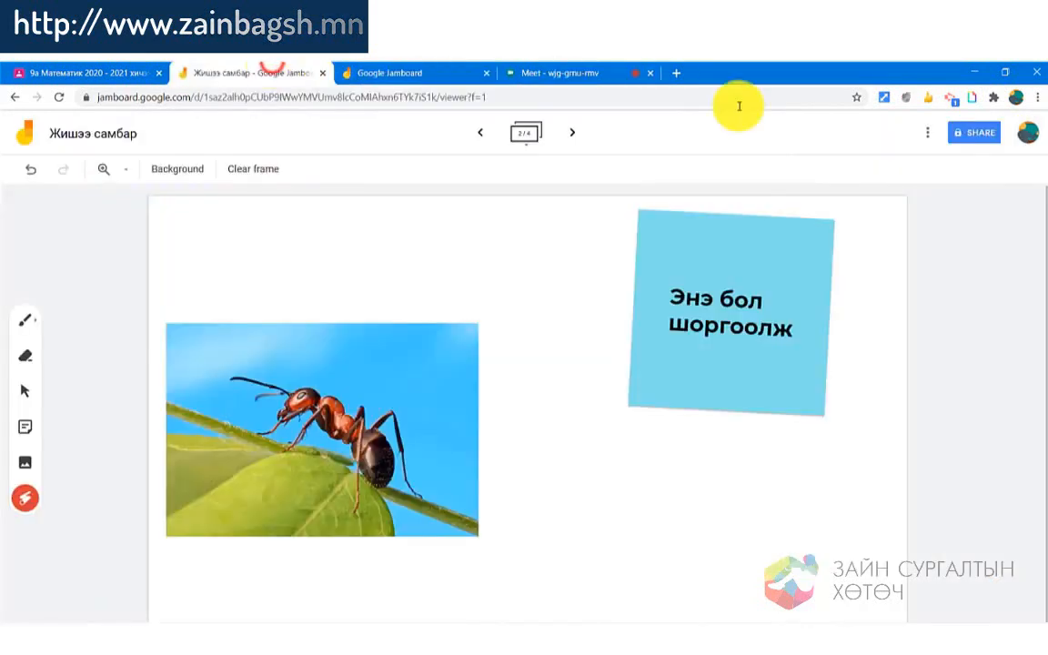